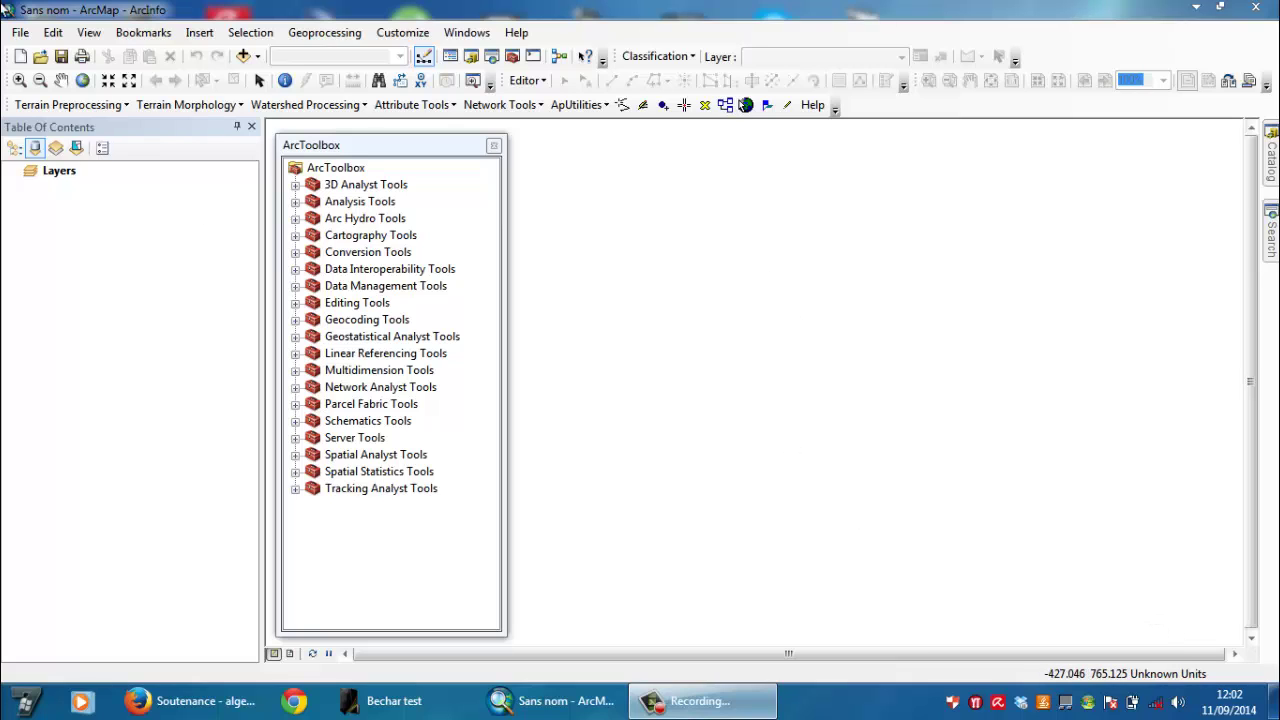
Add geologie bassin bechar.shp from E:\Fichiers ArcGis\Carte Geologique bechar to the map
{"action": "left_click", "coordinate": [257, 57]}
{"action": "left_click", "coordinate": [278, 75]}
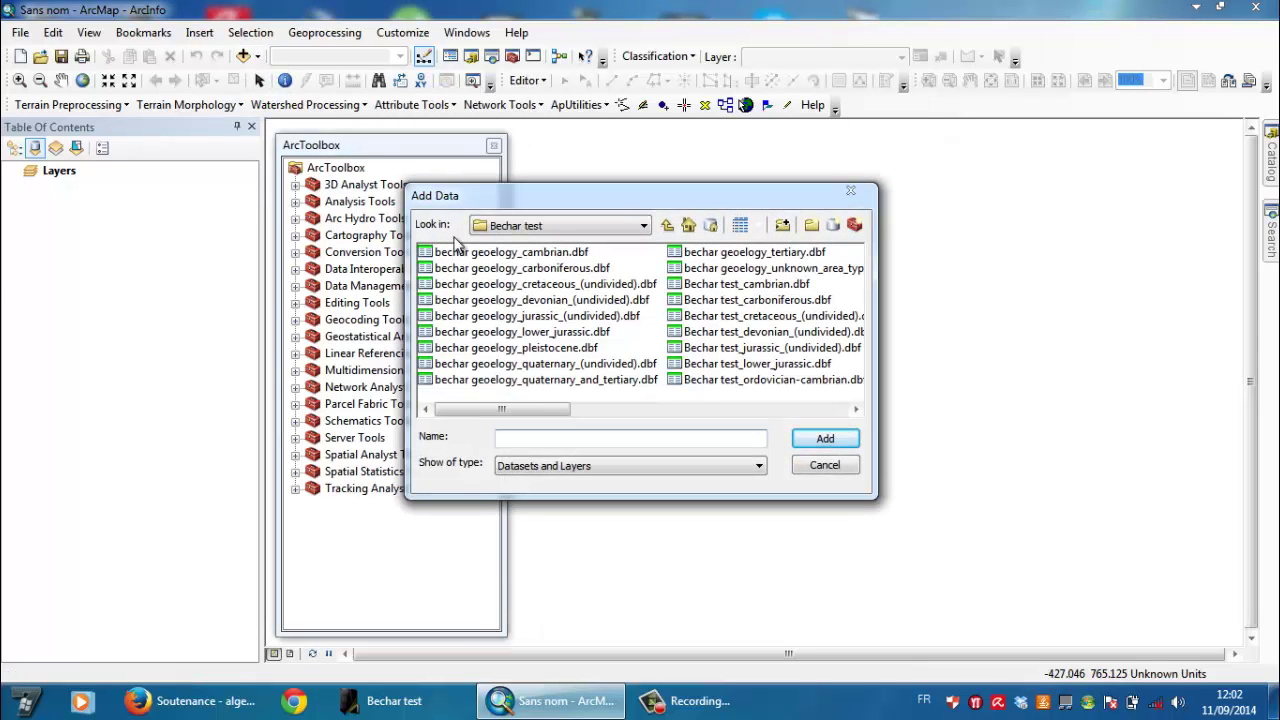
{"action": "left_click", "coordinate": [669, 226]}
{"action": "left_click", "coordinate": [488, 316]}
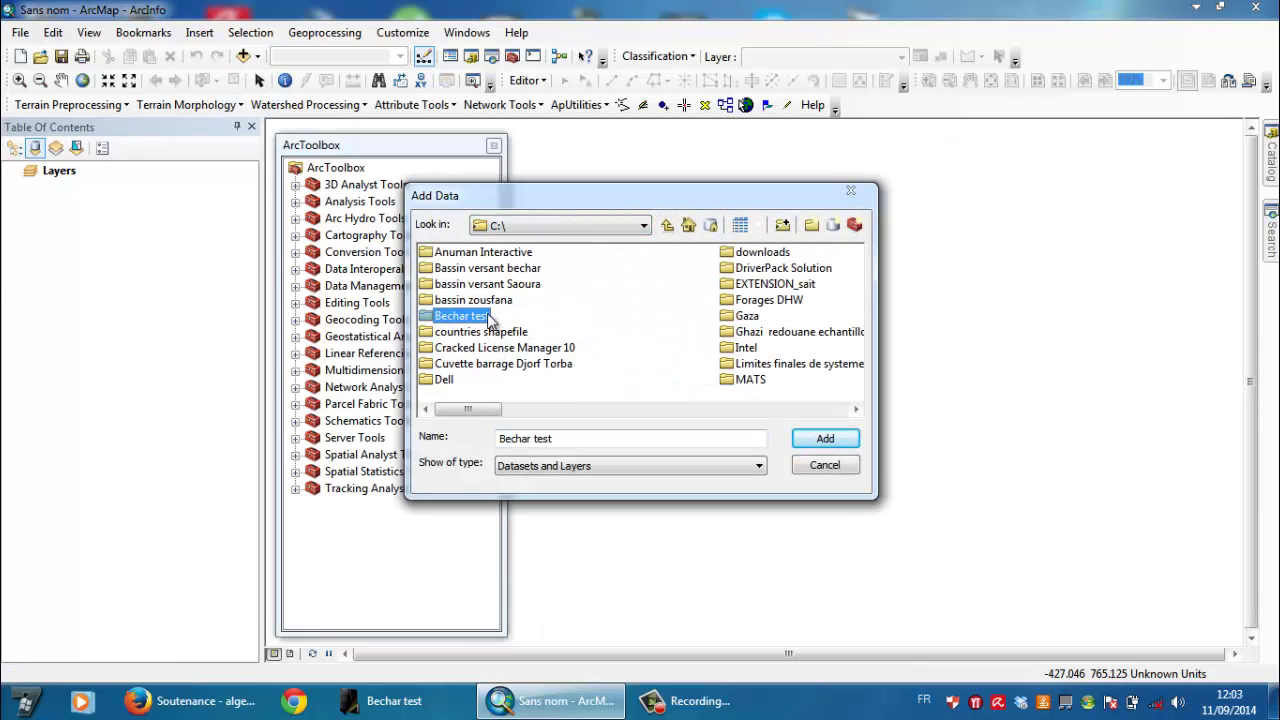
{"action": "double_click", "coordinate": [485, 317]}
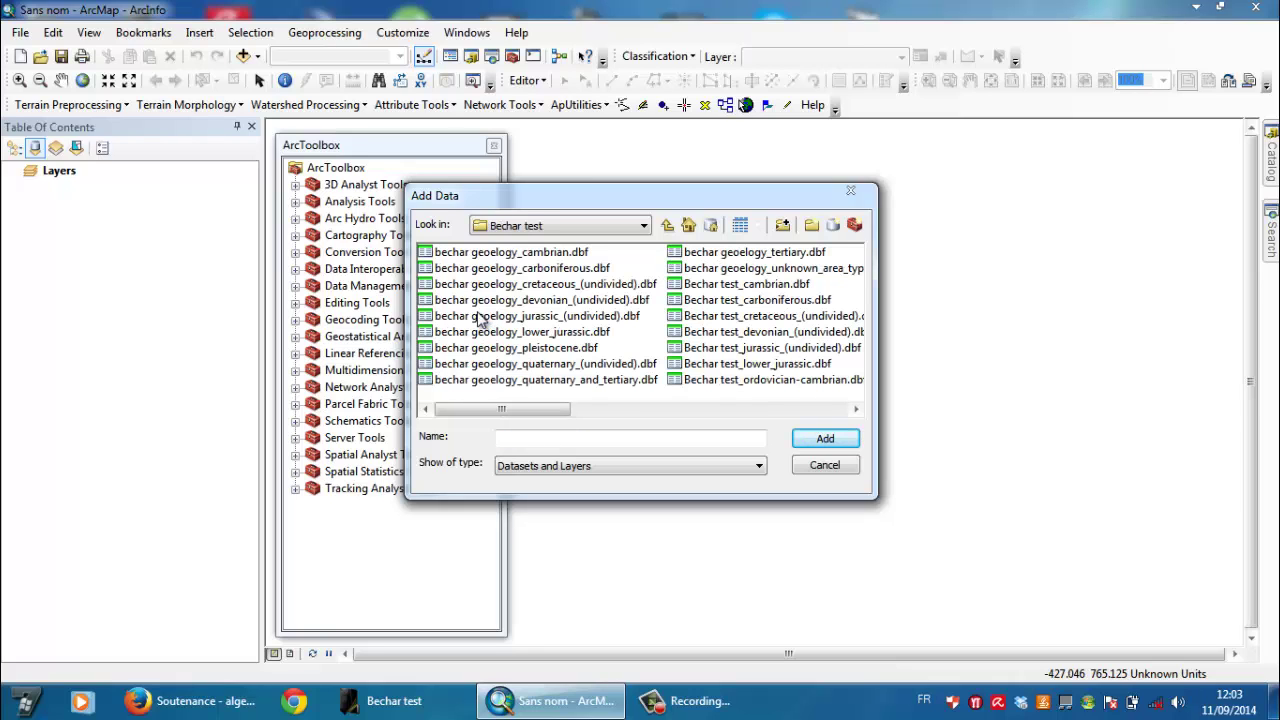
{"action": "left_click", "coordinate": [503, 302]}
{"action": "scroll", "coordinate": [505, 303], "scroll_direction": "down", "scroll_amount": 5}
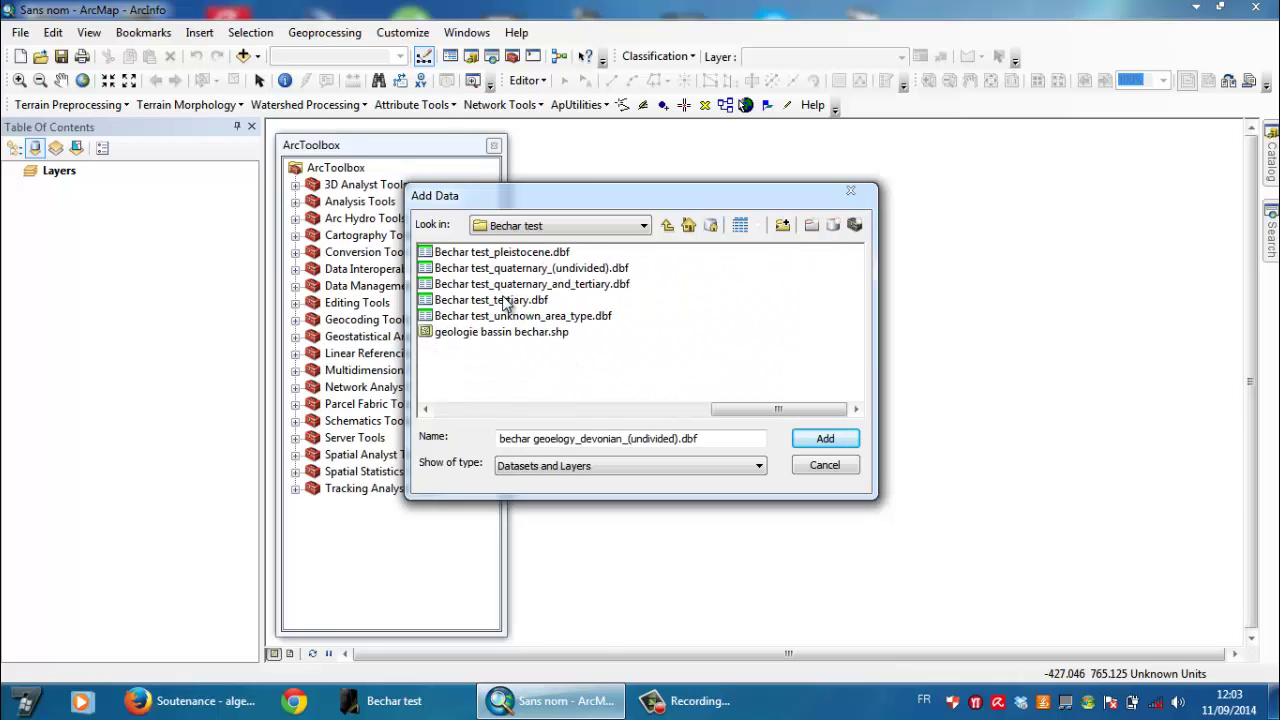
{"action": "key", "text": "BackSpace"}
{"action": "left_click", "coordinate": [463, 318]}
{"action": "key", "text": "c"}
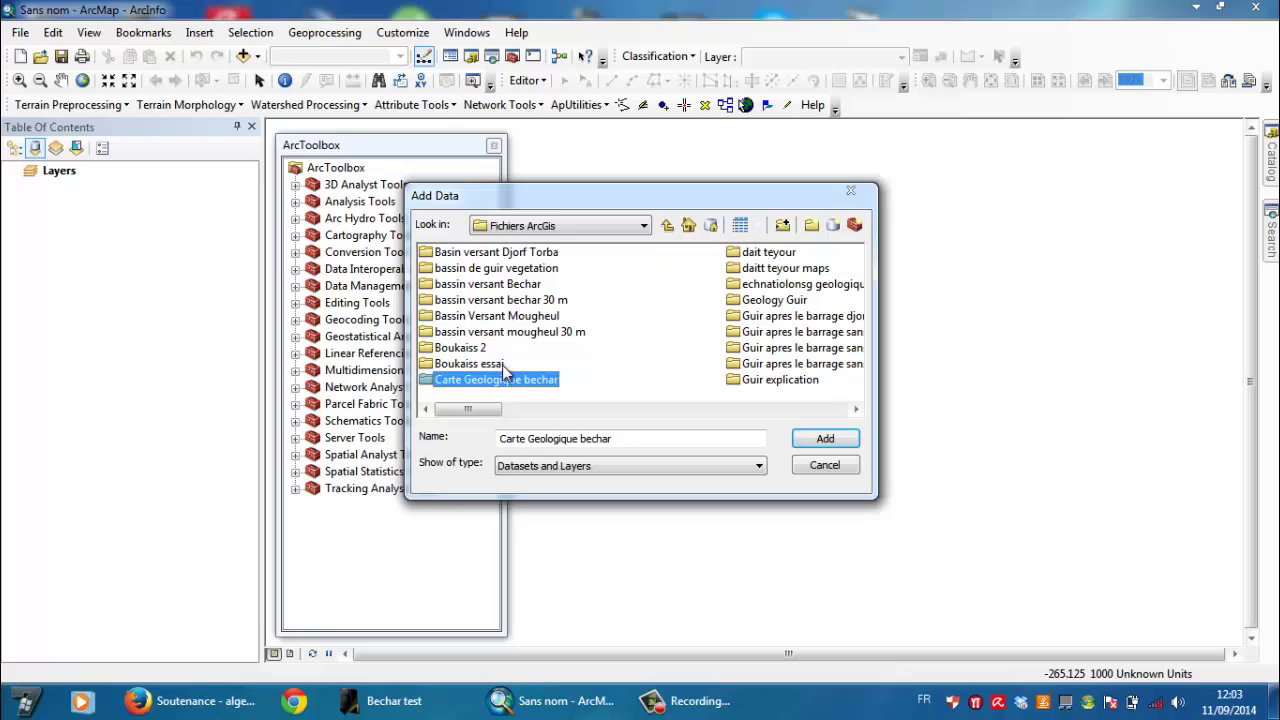
{"action": "double_click", "coordinate": [510, 380]}
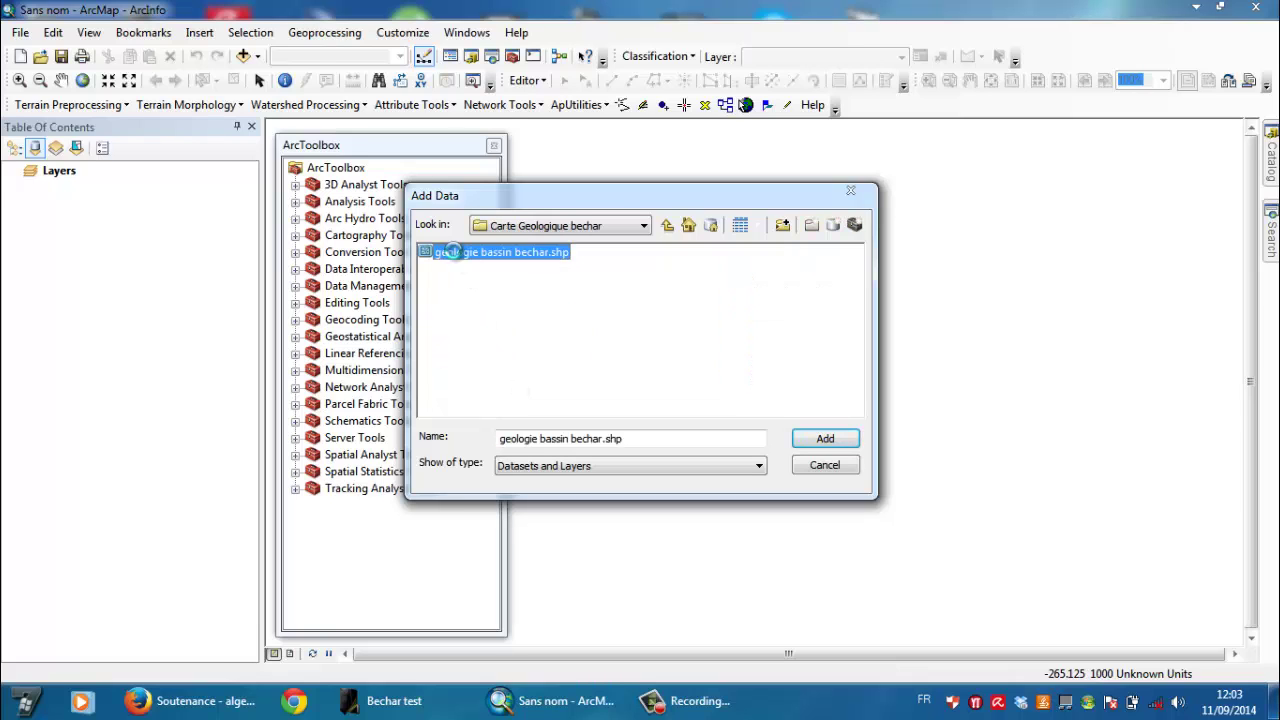
{"action": "double_click", "coordinate": [460, 252]}
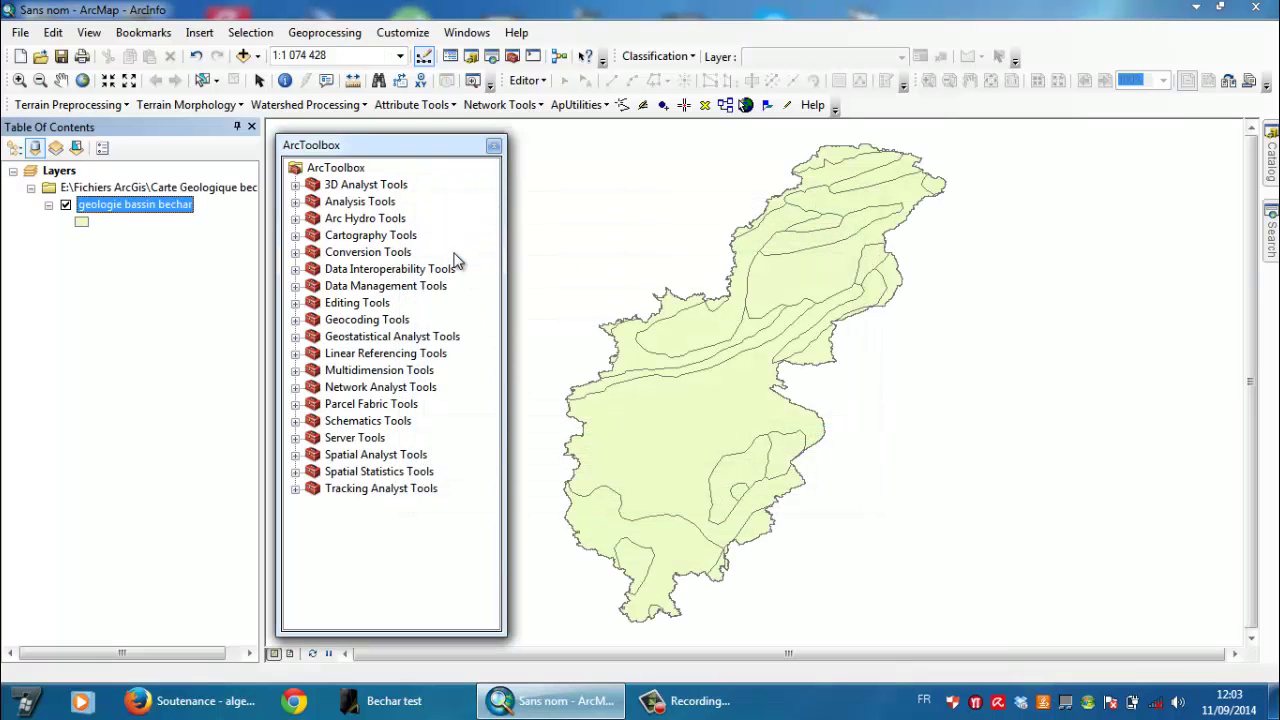
Zoom the map out and back in to view the basin geology polygons
{"action": "scroll", "coordinate": [755, 425], "scroll_direction": "down", "scroll_amount": 3}
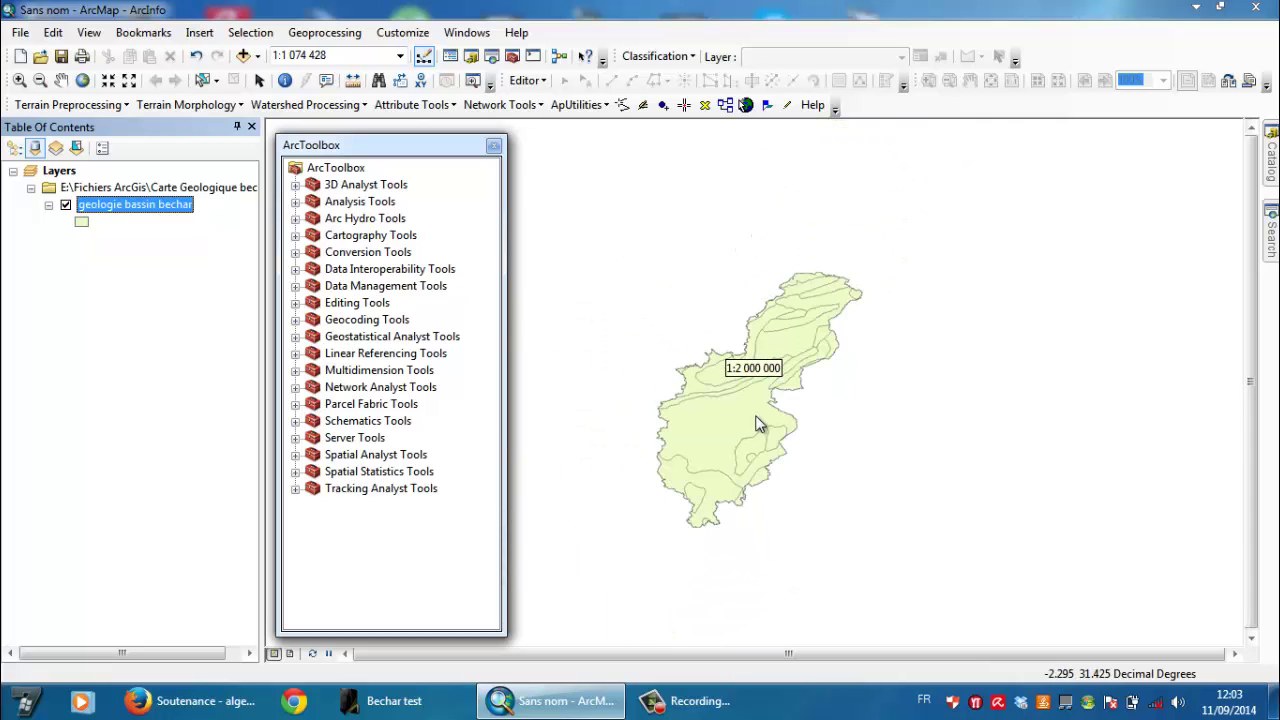
{"action": "scroll", "coordinate": [760, 426], "scroll_direction": "up", "scroll_amount": 3}
{"action": "scroll", "coordinate": [766, 420], "scroll_direction": "down", "scroll_amount": 2}
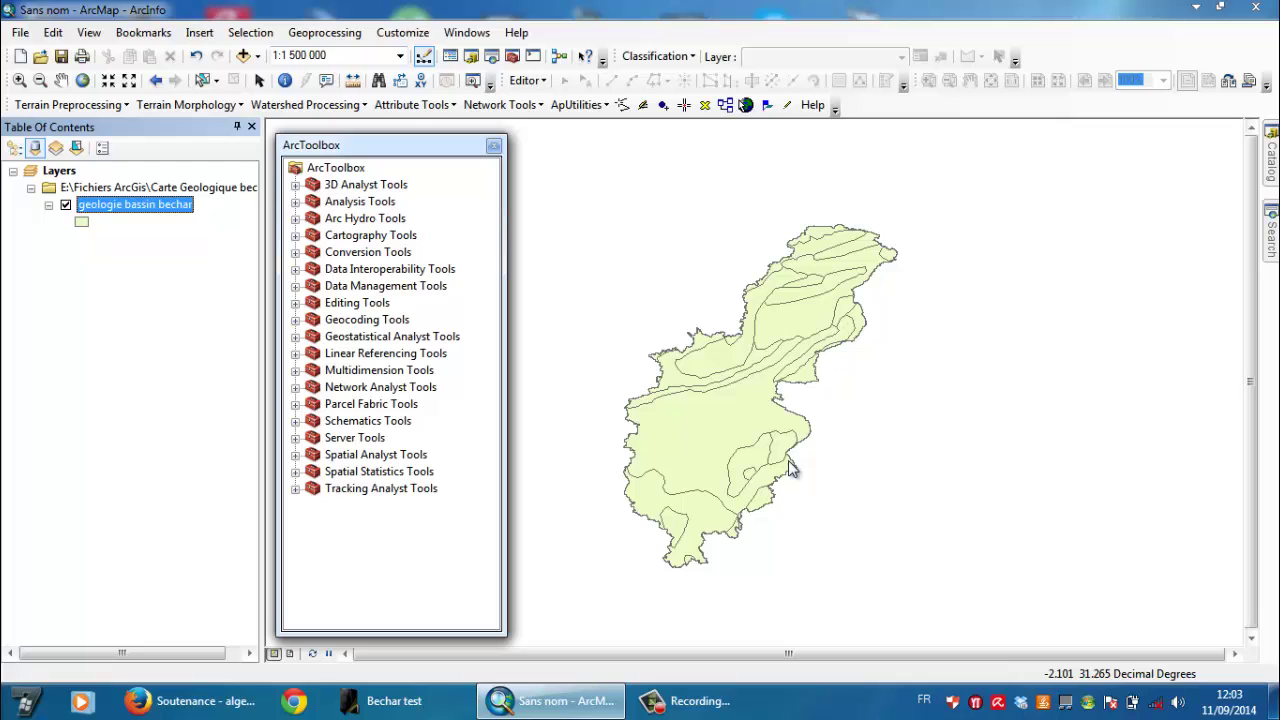
{"action": "scroll", "coordinate": [795, 452], "scroll_direction": "up", "scroll_amount": 1}
{"action": "scroll", "coordinate": [800, 452], "scroll_direction": "down", "scroll_amount": 1}
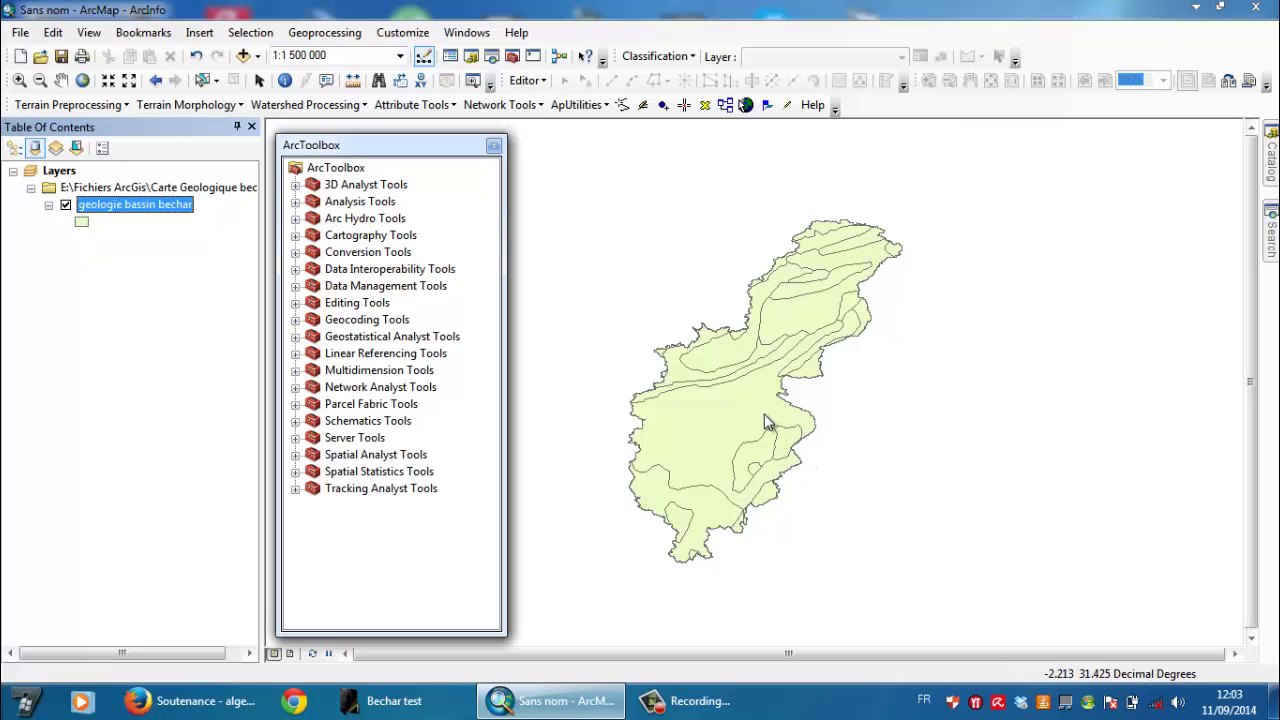
{"action": "scroll", "coordinate": [768, 424], "scroll_direction": "up", "scroll_amount": 1}
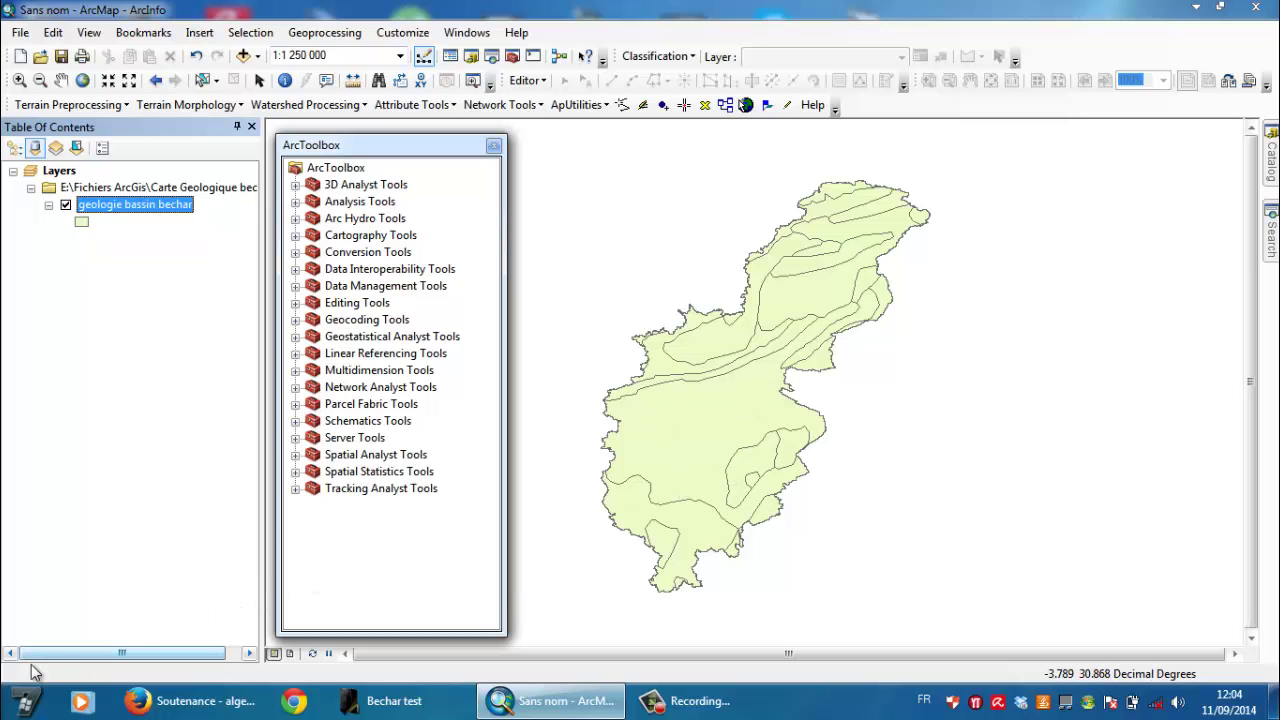
Launch Global Mapper 11 and open the geologie bassin bechar.shp data file
{"action": "left_click", "coordinate": [26, 700]}
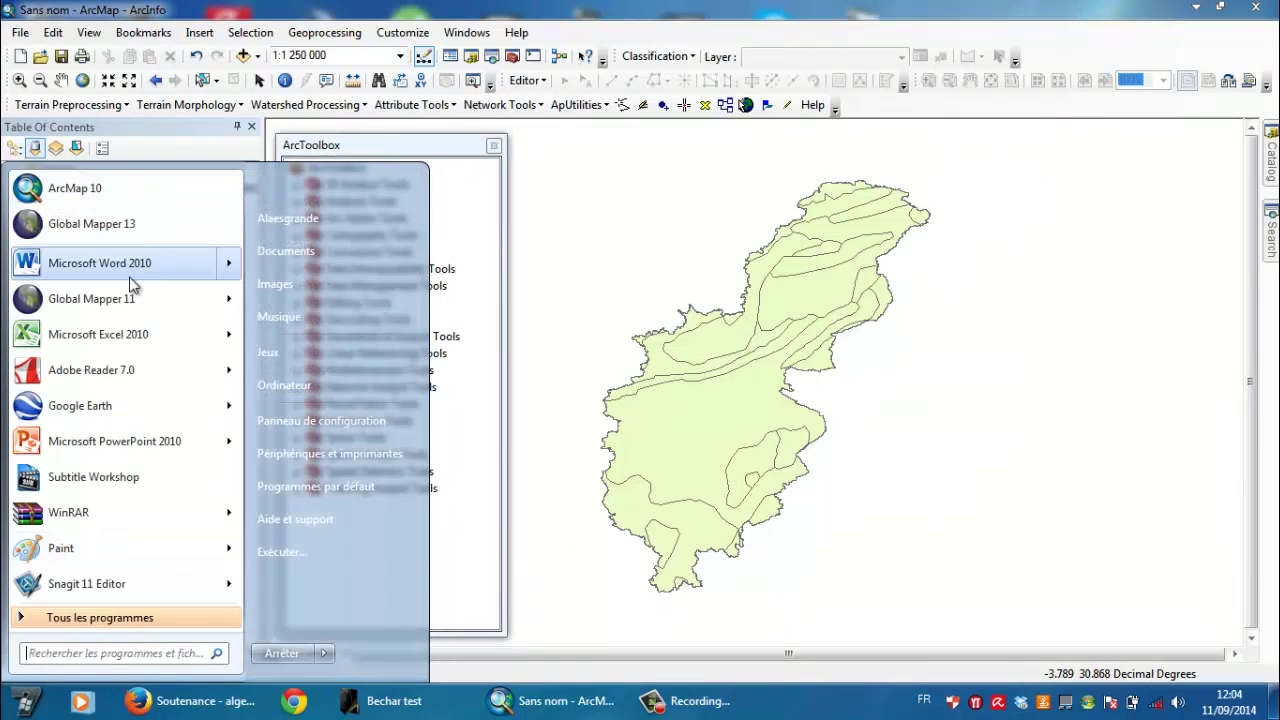
{"action": "left_click", "coordinate": [143, 306]}
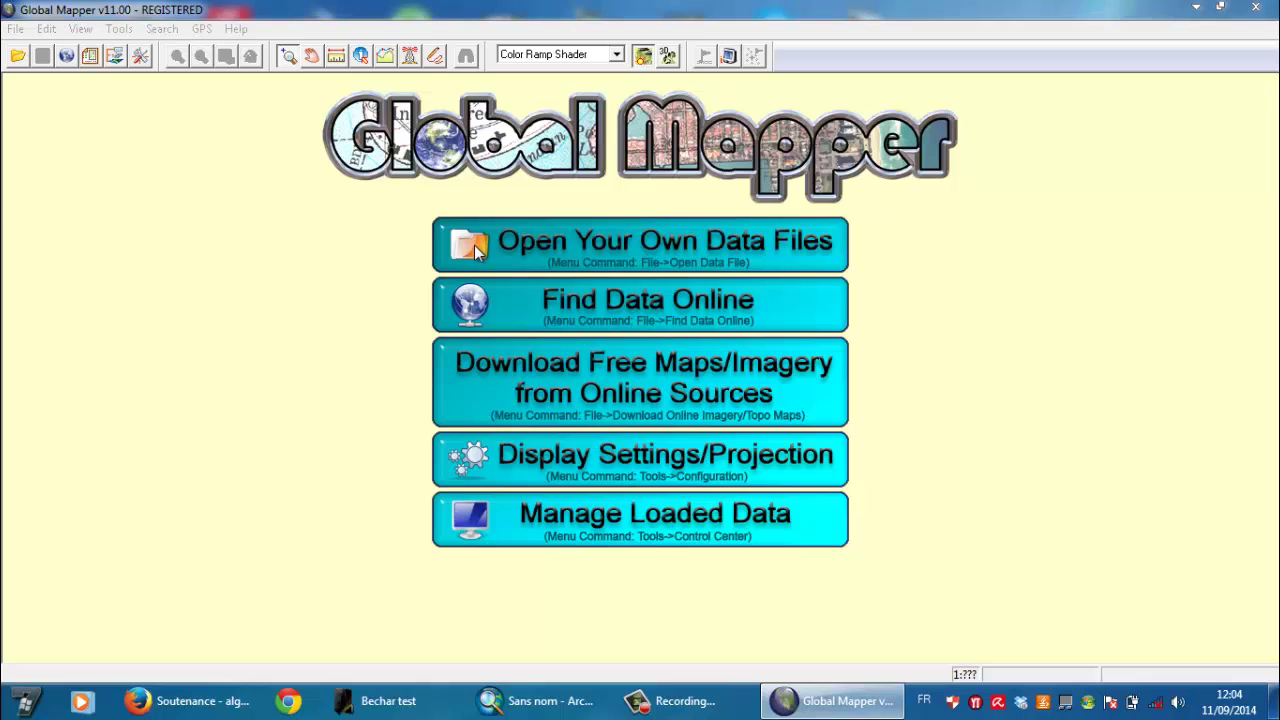
{"action": "left_click", "coordinate": [475, 245]}
{"action": "double_click", "coordinate": [245, 138]}
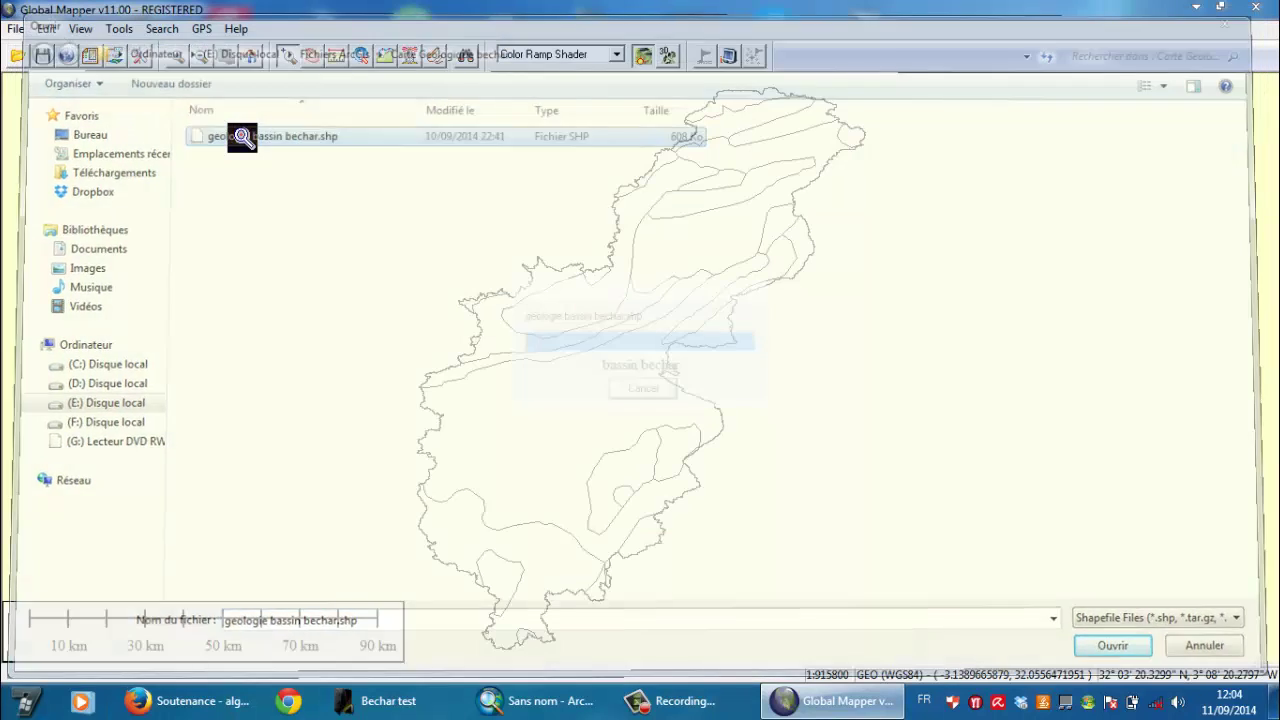
{"action": "scroll", "coordinate": [592, 290], "scroll_direction": "up", "scroll_amount": 2}
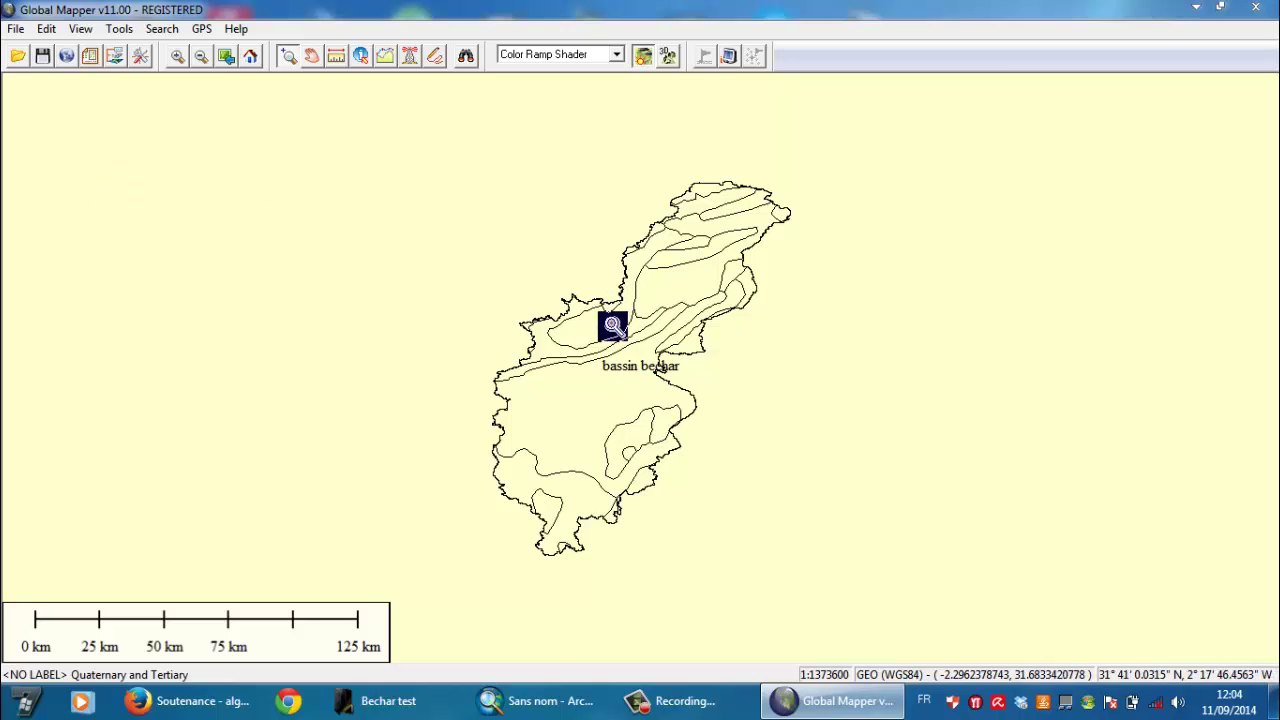
Start a Global Mapper shapefile export with Export Areas enabled
{"action": "left_click", "coordinate": [14, 30]}
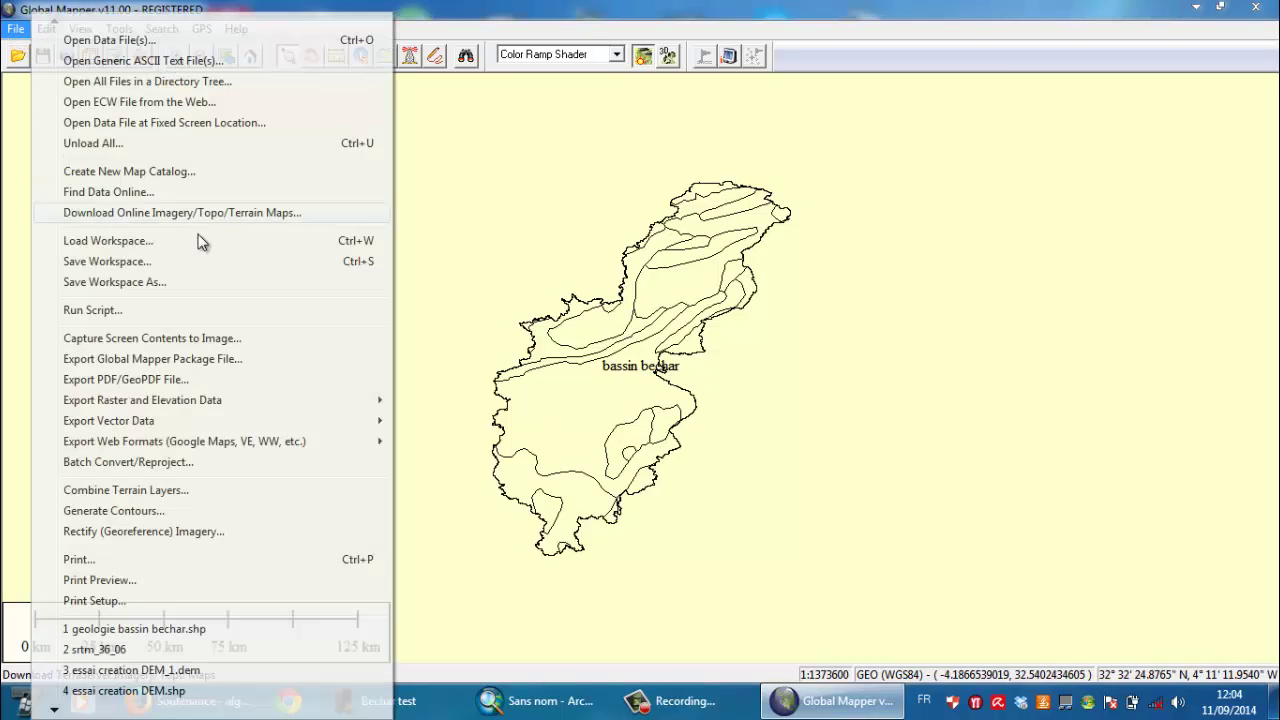
{"action": "mouse_move", "coordinate": [345, 420]}
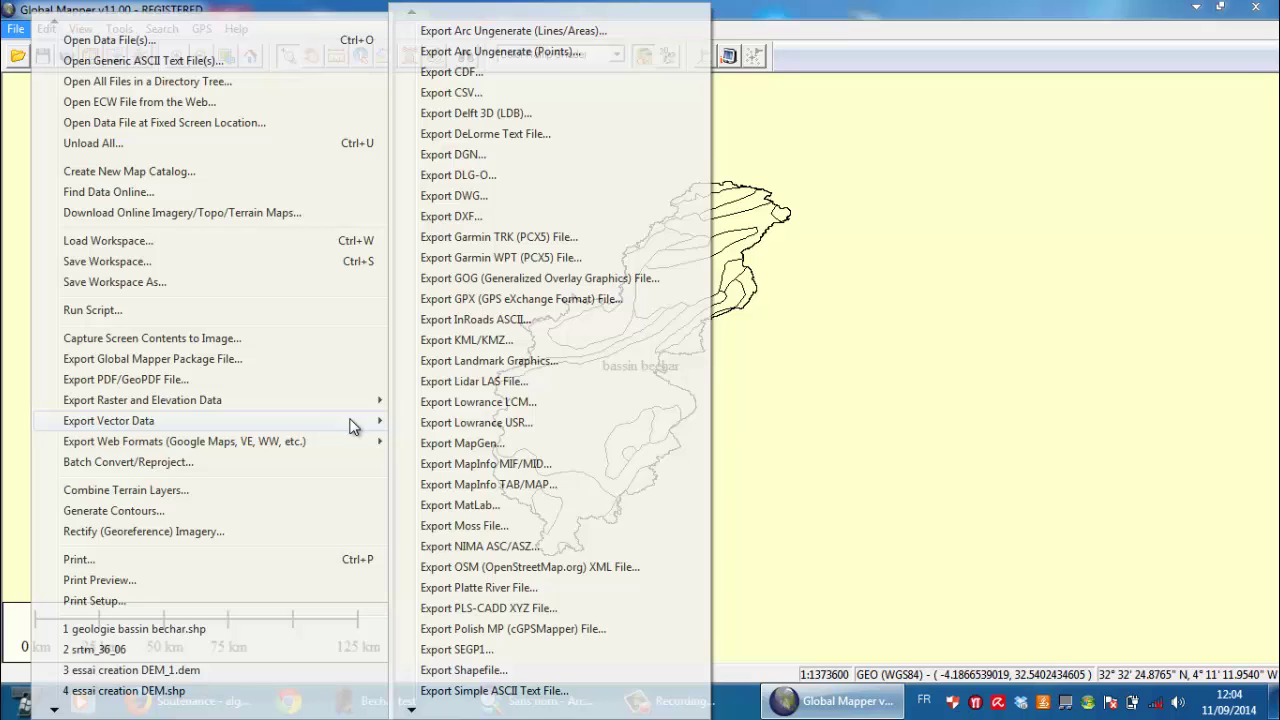
{"action": "left_click", "coordinate": [465, 670]}
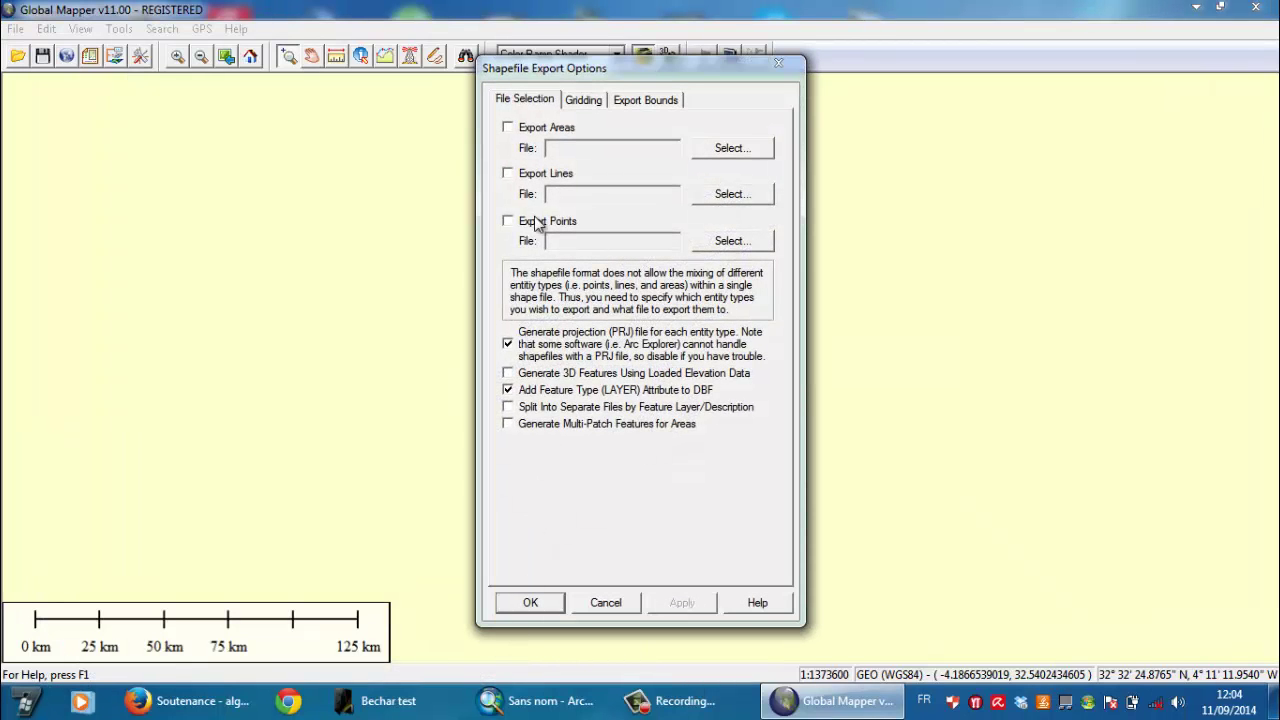
{"action": "left_click", "coordinate": [509, 128]}
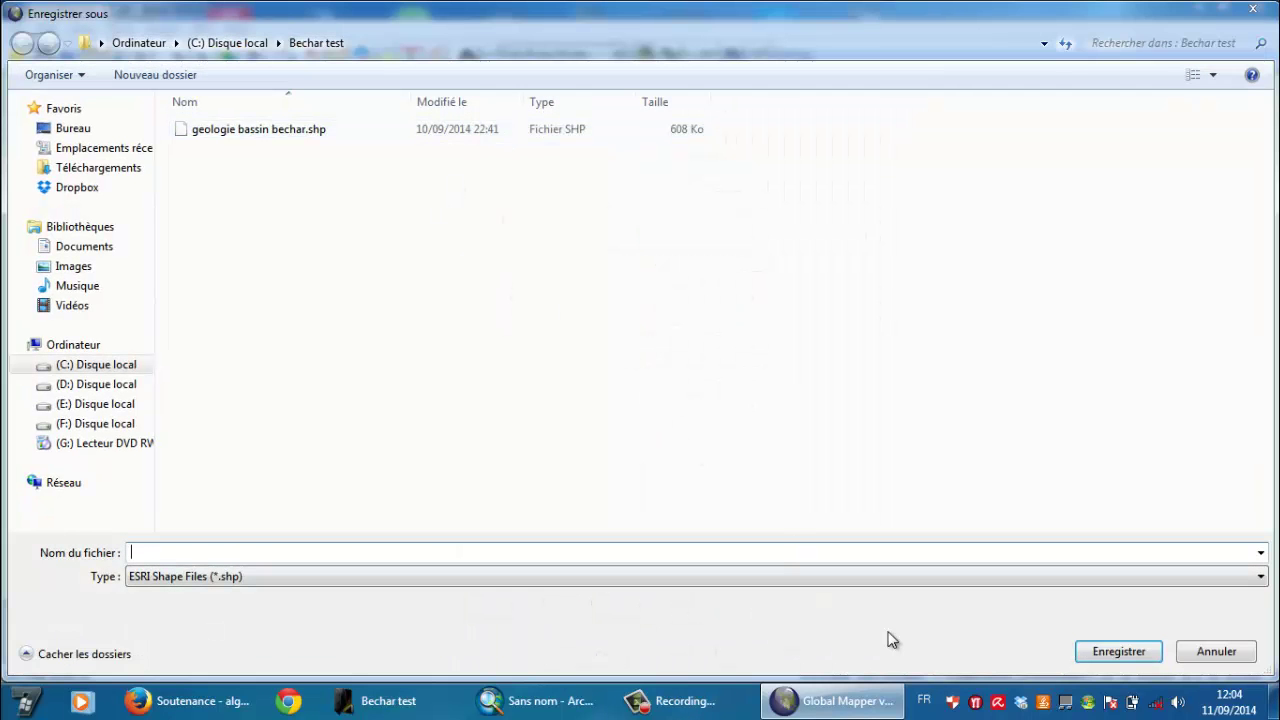
Name the area output file 'Bechar geology' in the C:\Bechar test folder
{"action": "left_click", "coordinate": [106, 366]}
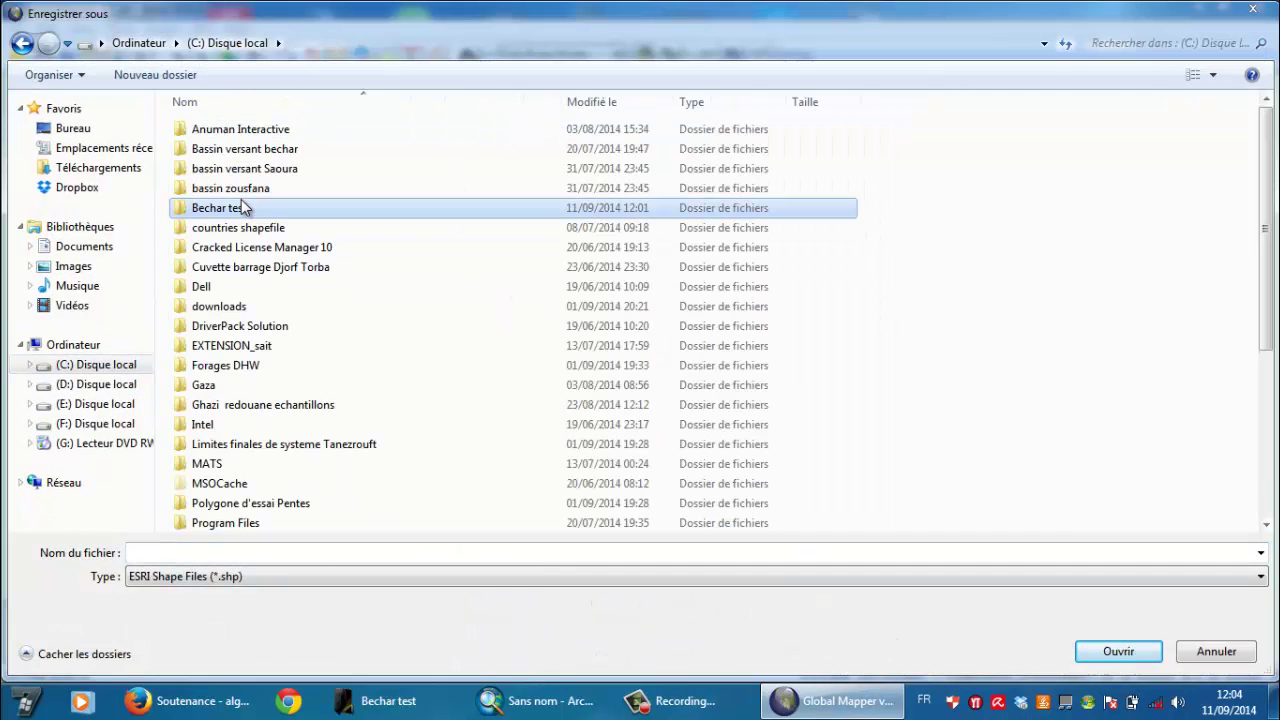
{"action": "double_click", "coordinate": [242, 204]}
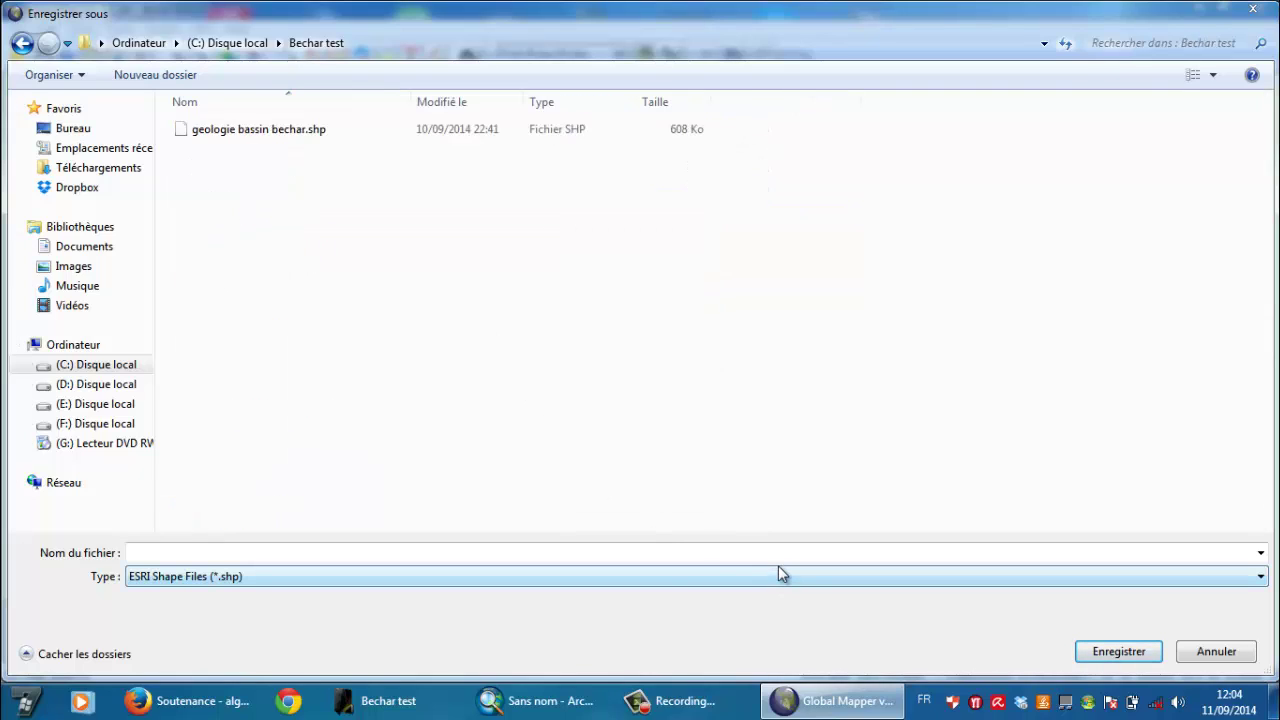
{"action": "left_click", "coordinate": [277, 548]}
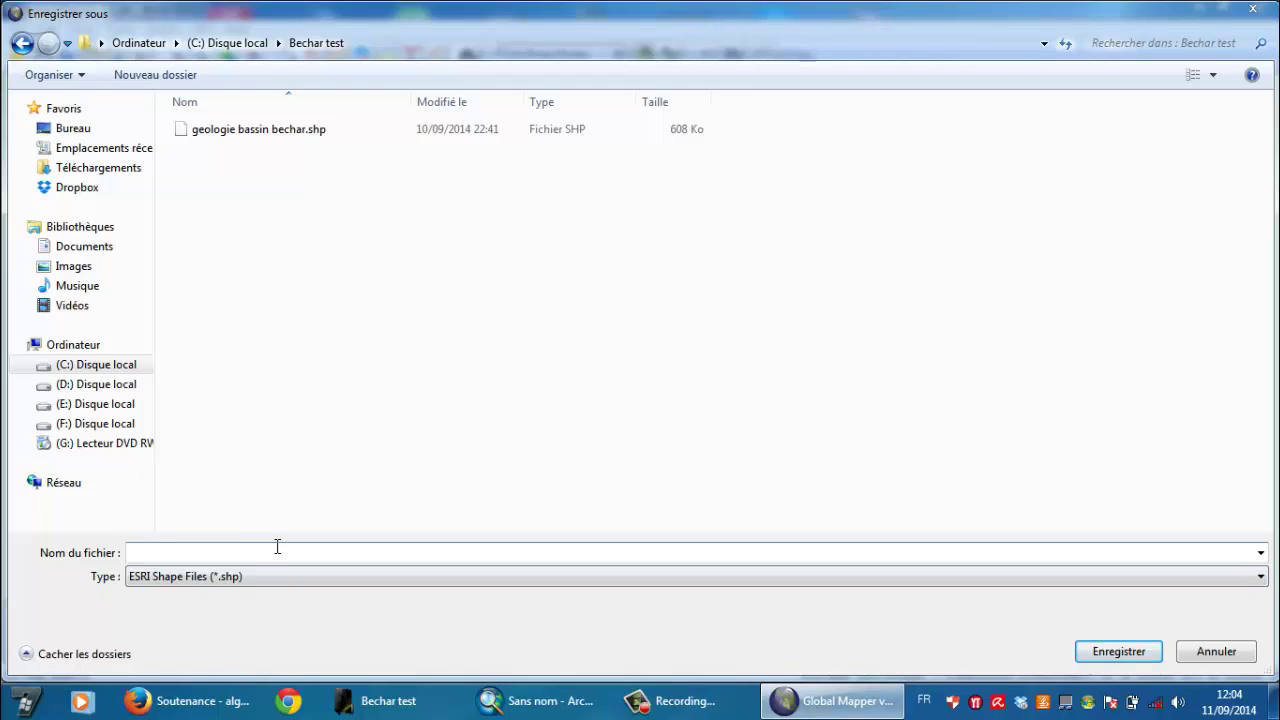
{"action": "type", "text": "Behcra"}
{"action": "key", "text": "BackSpace"}
{"action": "type", "text": "char geology"}
Confirm the file name, set export bounds by a box drawn around the basin, and run the export
{"action": "left_click", "coordinate": [1118, 651]}
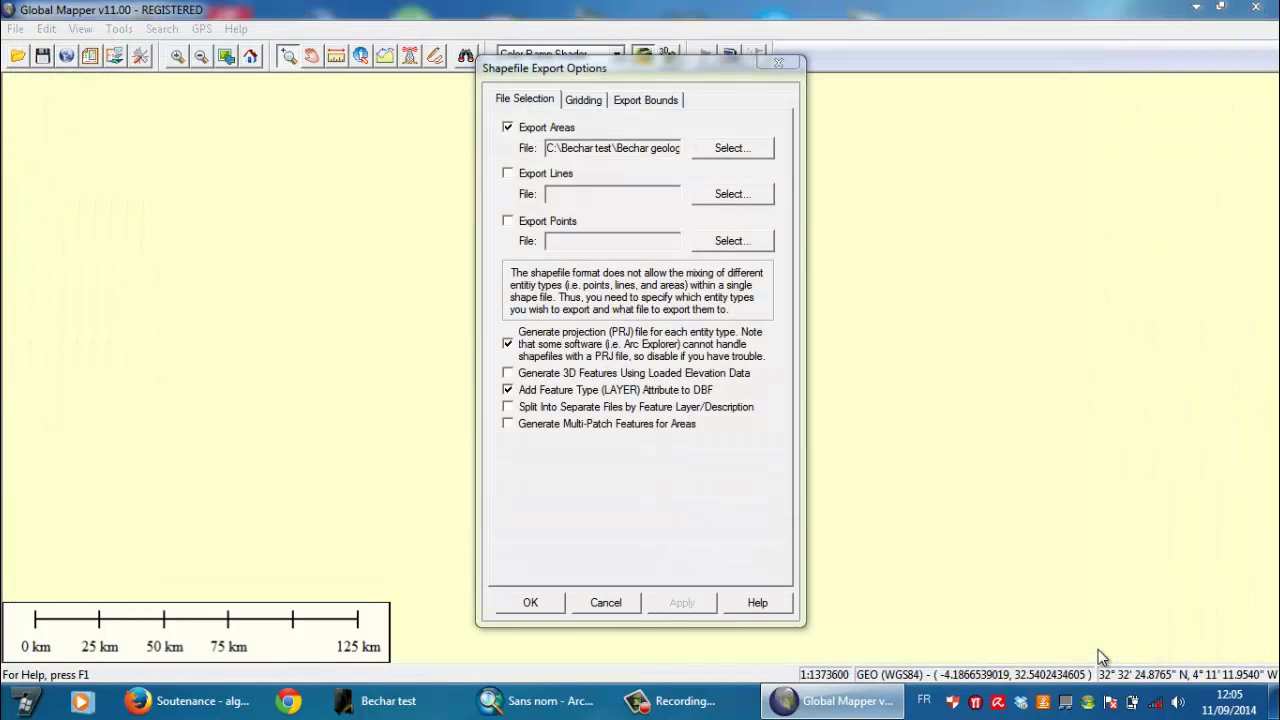
{"action": "left_click", "coordinate": [645, 100]}
{"action": "left_click", "coordinate": [703, 149]}
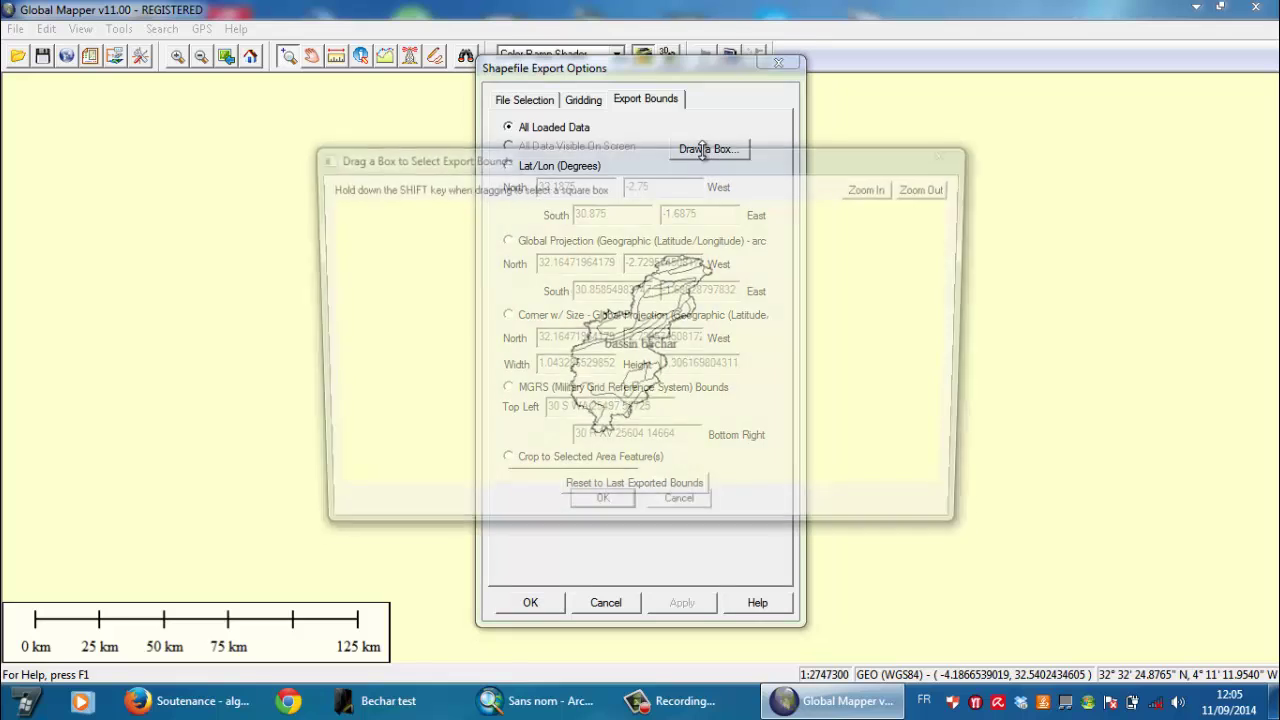
{"action": "left_click_drag", "start_coordinate": [552, 226], "coordinate": [732, 462]}
{"action": "left_click", "coordinate": [600, 521]}
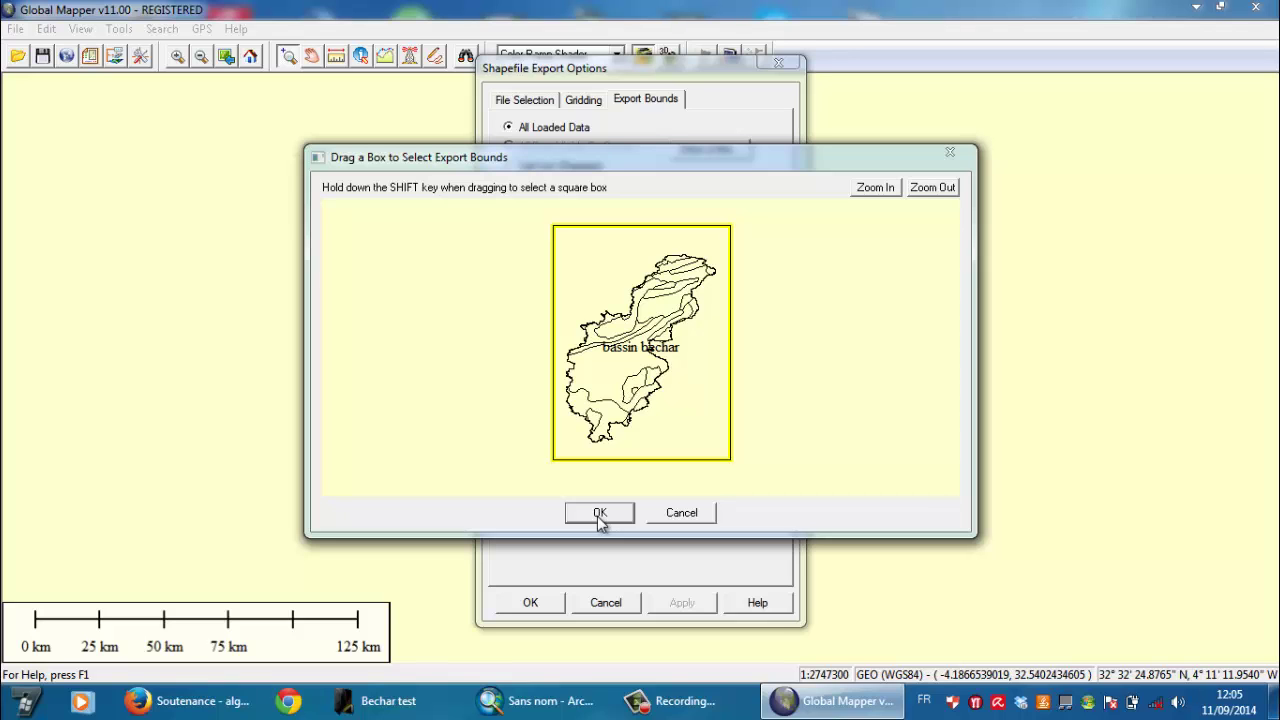
{"action": "left_click", "coordinate": [516, 102]}
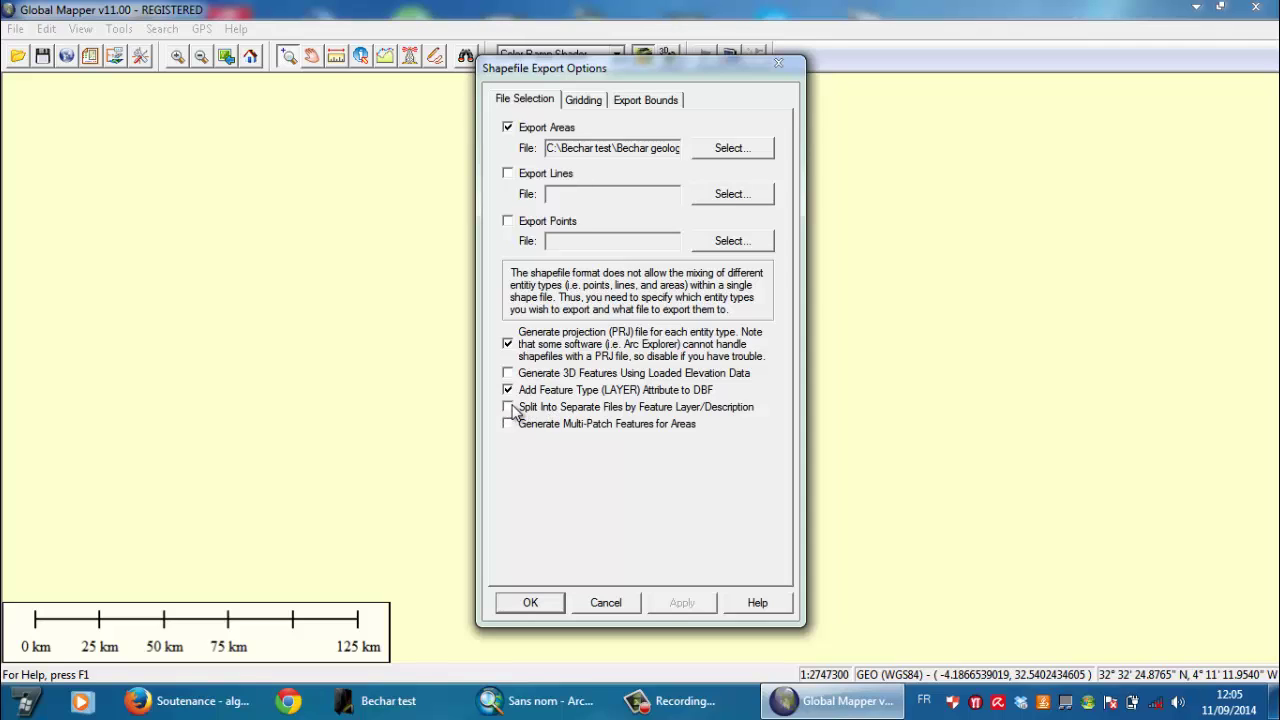
{"action": "left_click", "coordinate": [533, 597]}
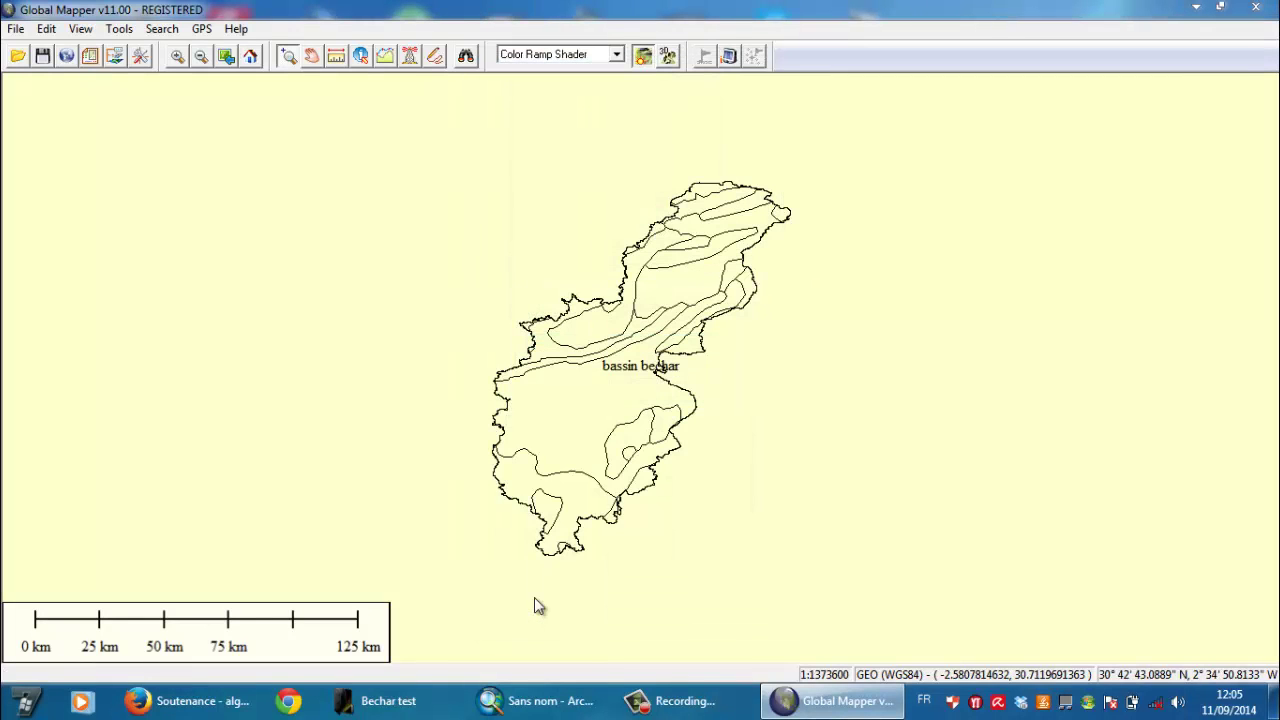
Return to ArcMap and browse the Add Data dialog into the C:\Bechar test folder
{"action": "left_click", "coordinate": [540, 700]}
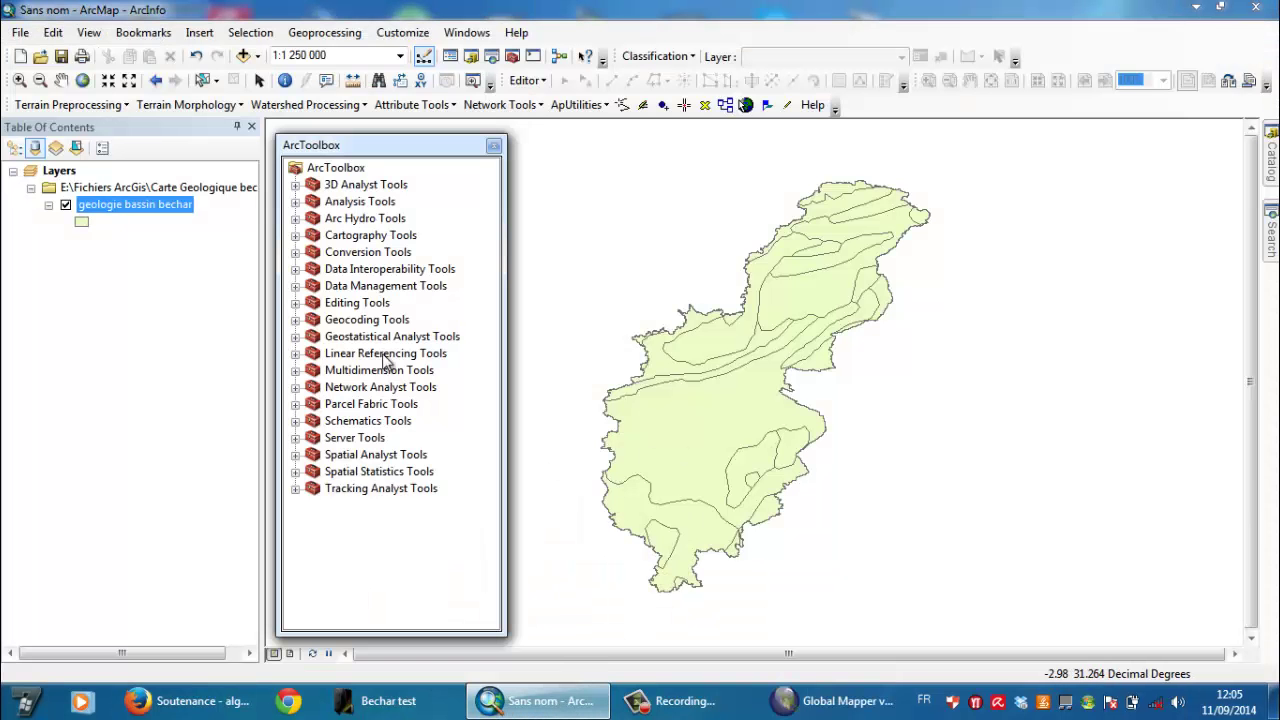
{"action": "left_click", "coordinate": [257, 56]}
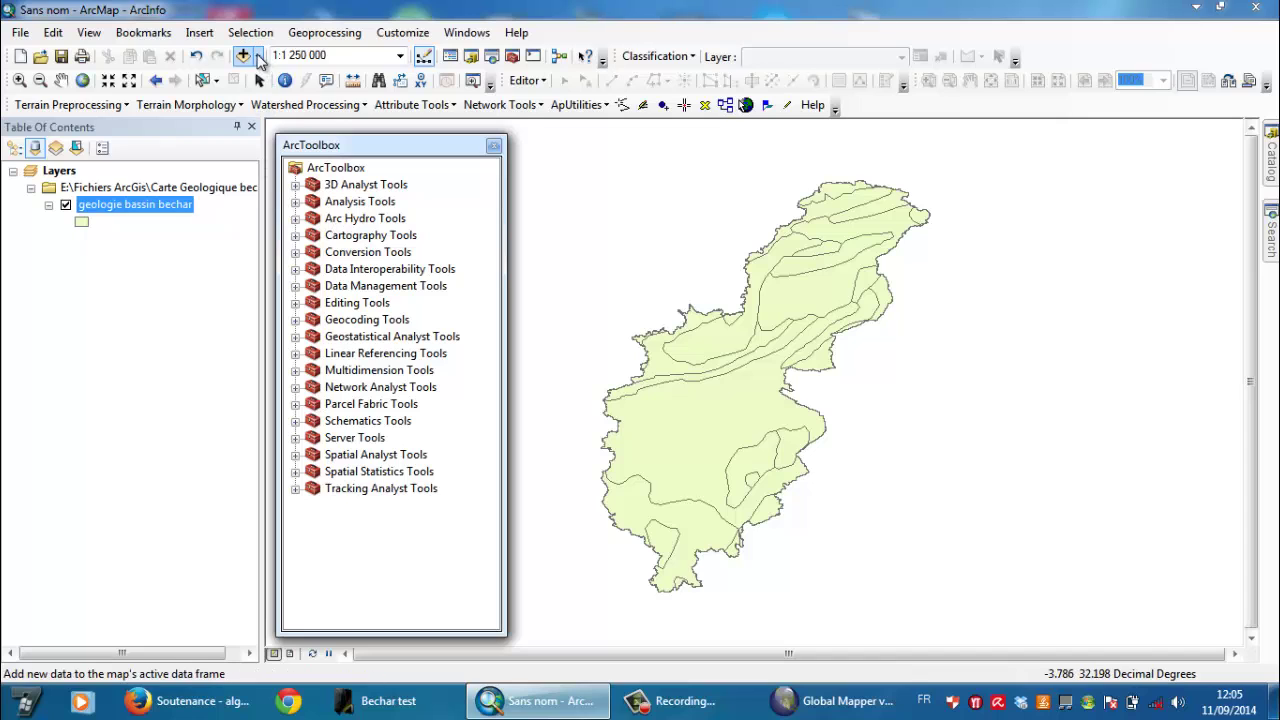
{"action": "left_click", "coordinate": [290, 78]}
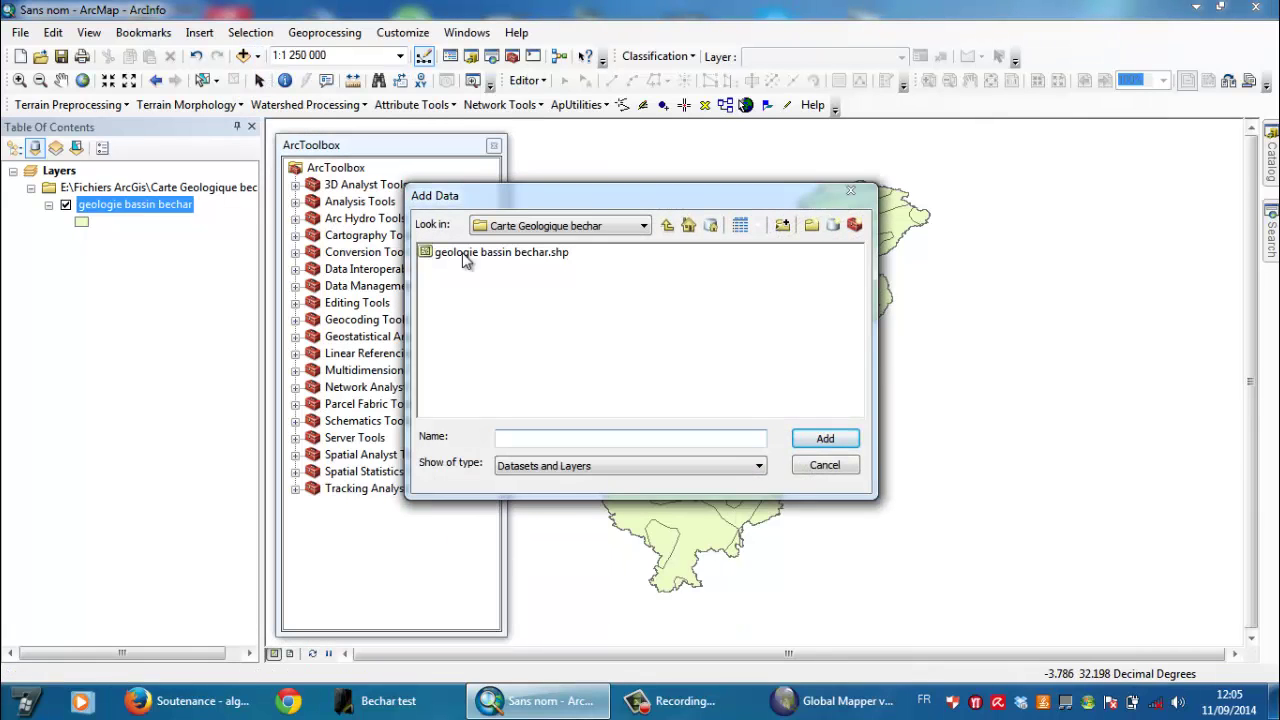
{"action": "left_click", "coordinate": [645, 226]}
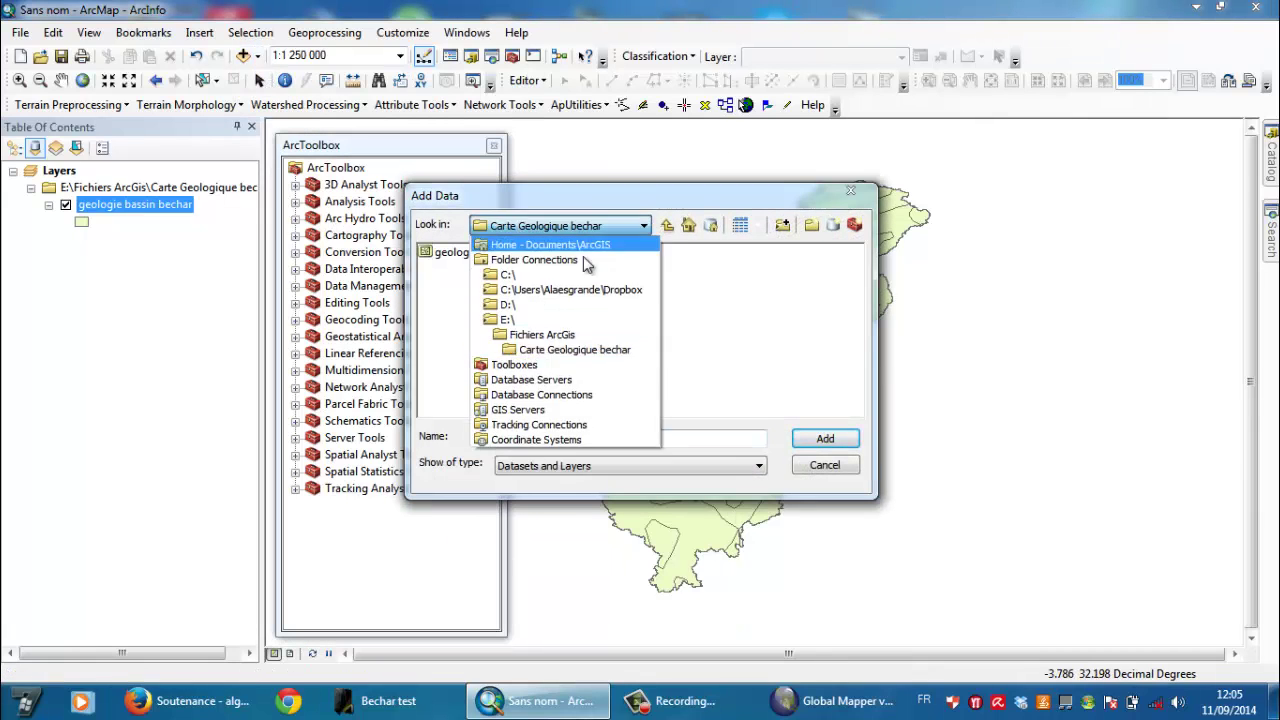
{"action": "left_click", "coordinate": [508, 274]}
{"action": "left_click", "coordinate": [515, 270]}
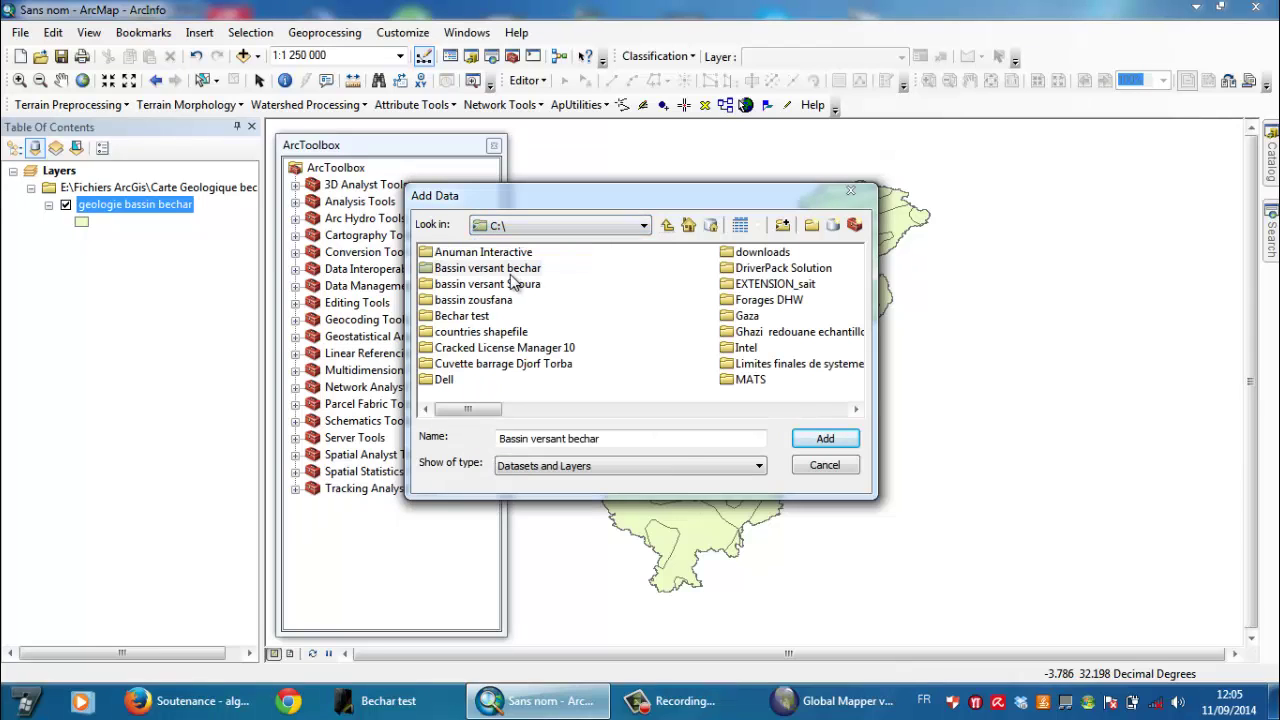
{"action": "left_click", "coordinate": [466, 317]}
{"action": "double_click", "coordinate": [466, 317]}
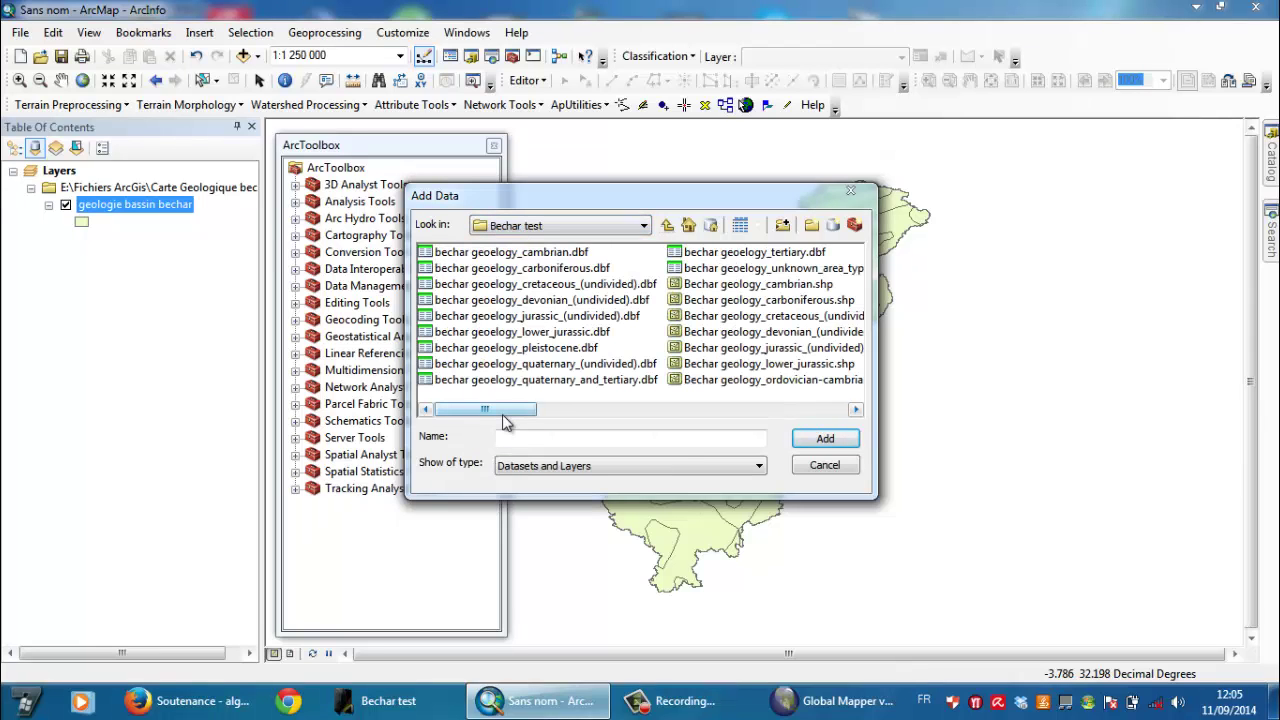
Select all Bechar geology shapefiles from cambrian to unknown_area_type and add them to the map
{"action": "left_click_drag", "start_coordinate": [528, 410], "coordinate": [565, 422]}
{"action": "left_click", "coordinate": [471, 293]}
{"action": "left_click", "coordinate": [507, 302], "text": "ctrl"}
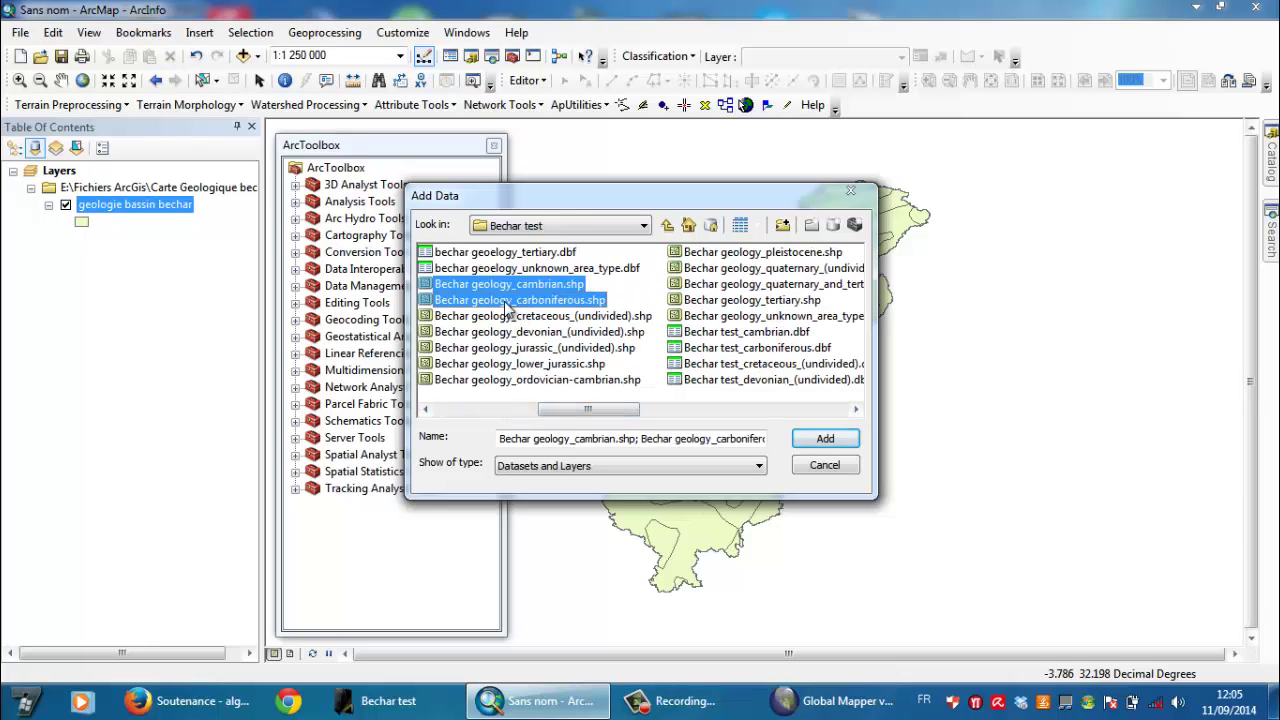
{"action": "key", "text": "shift+Down"}
{"action": "key", "text": "shift+Down"}
{"action": "key", "text": "shift+Down"}
{"action": "key", "text": "shift+Down"}
{"action": "key", "text": "shift+Down"}
{"action": "key", "text": "shift+Down"}
{"action": "key", "text": "shift+Down"}
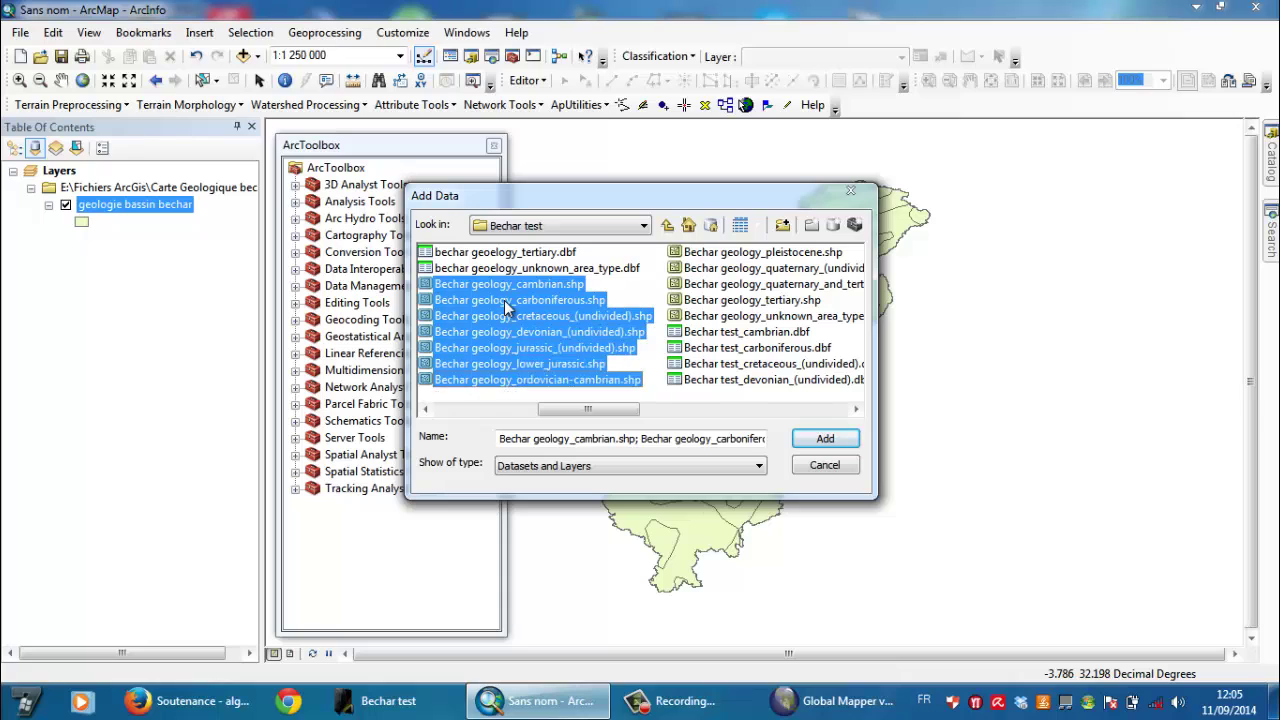
{"action": "key", "text": "shift+Down"}
{"action": "key", "text": "shift+Down"}
{"action": "key", "text": "shift+Down"}
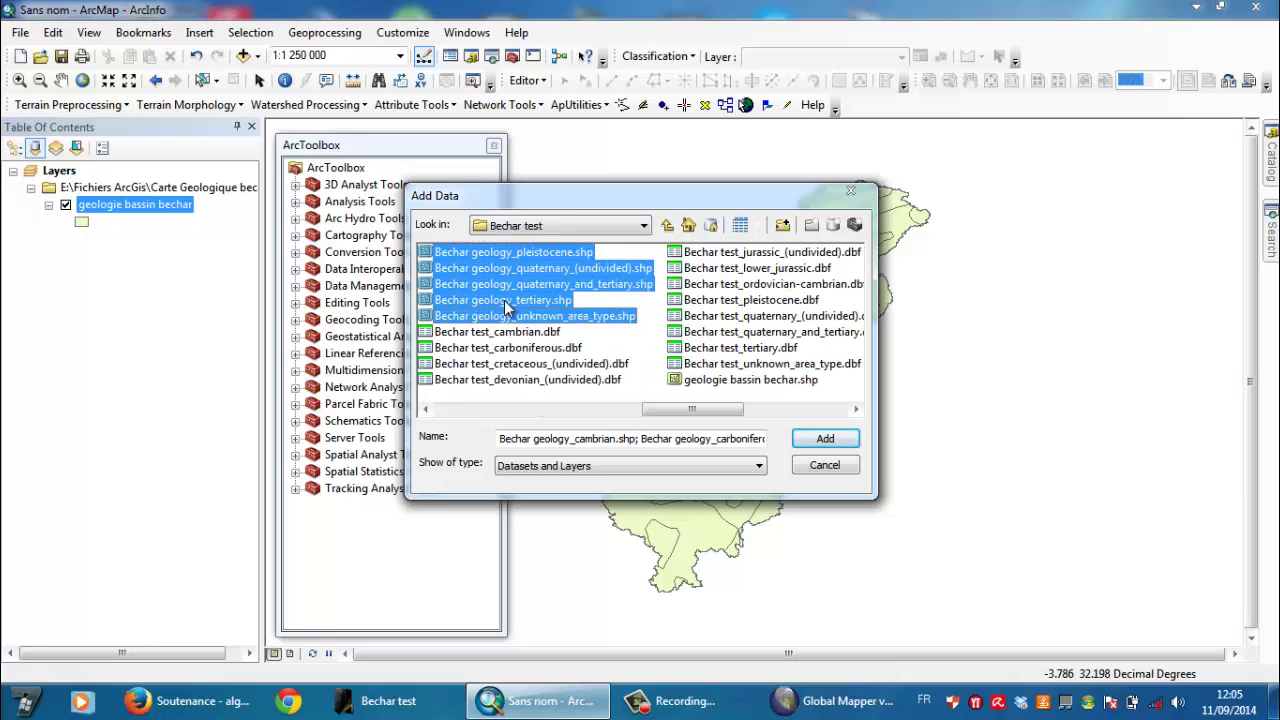
{"action": "left_click", "coordinate": [806, 442]}
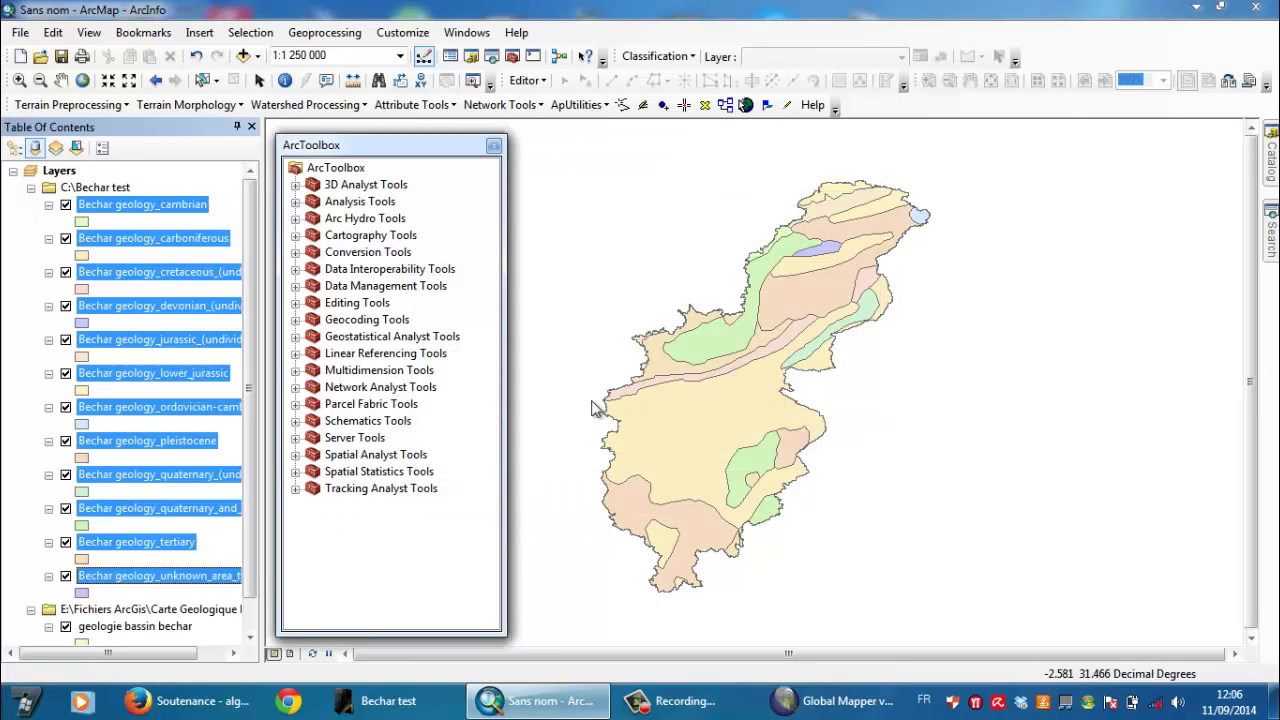
{"action": "scroll", "coordinate": [202, 486], "scroll_direction": "down", "scroll_amount": 1}
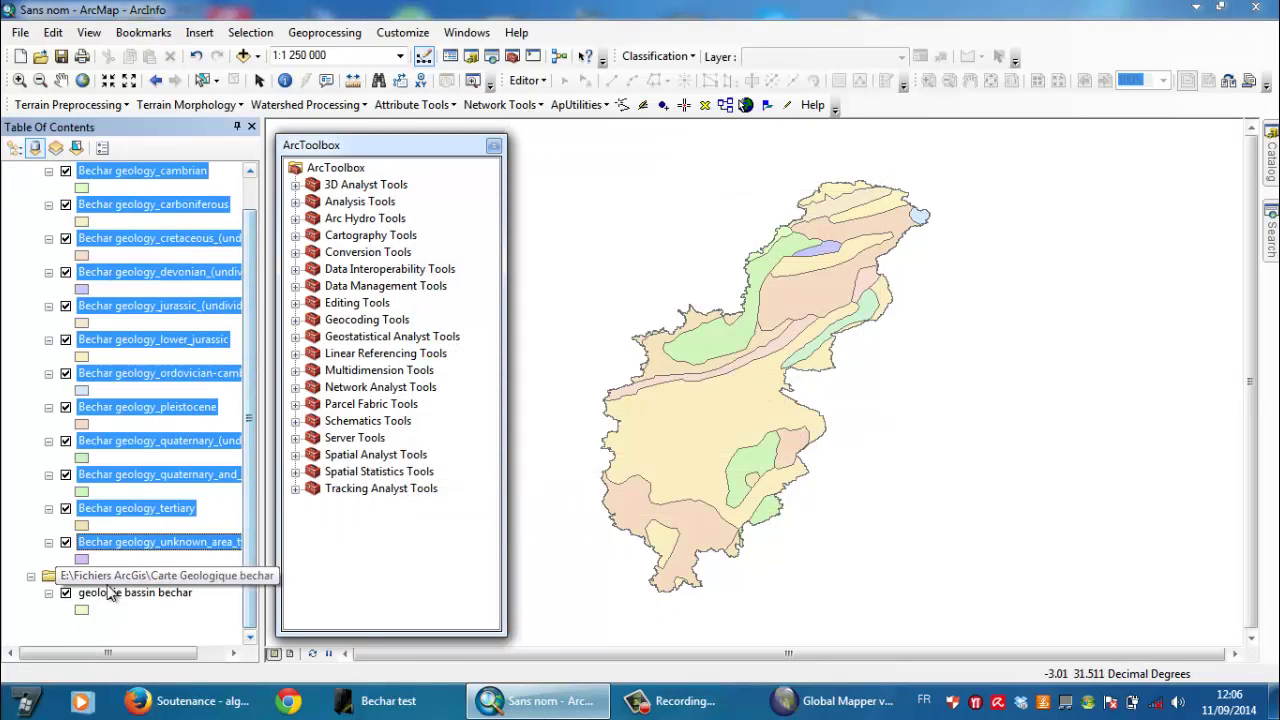
{"action": "left_click", "coordinate": [52, 612]}
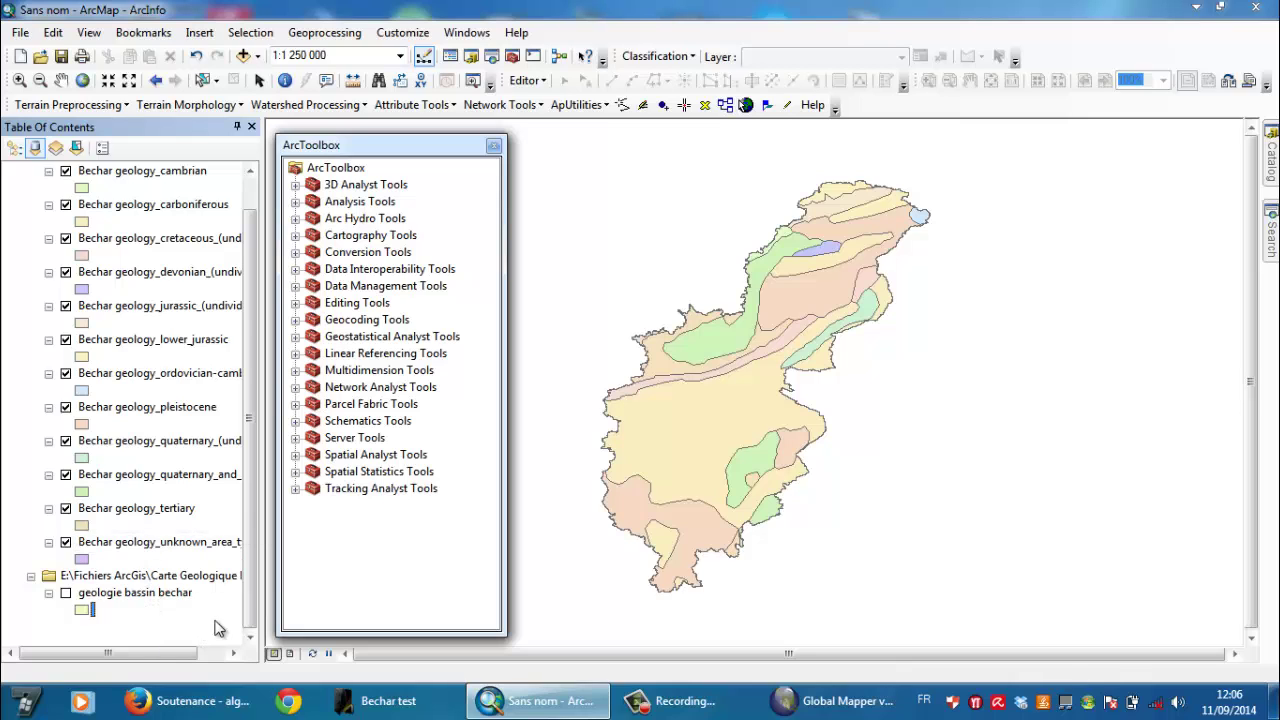
Widen the Table of Contents and hide the cambrian, carboniferous, cretaceous, devonian, jurassic and lower_jurassic layers
{"action": "left_click_drag", "start_coordinate": [260, 586], "coordinate": [346, 582]}
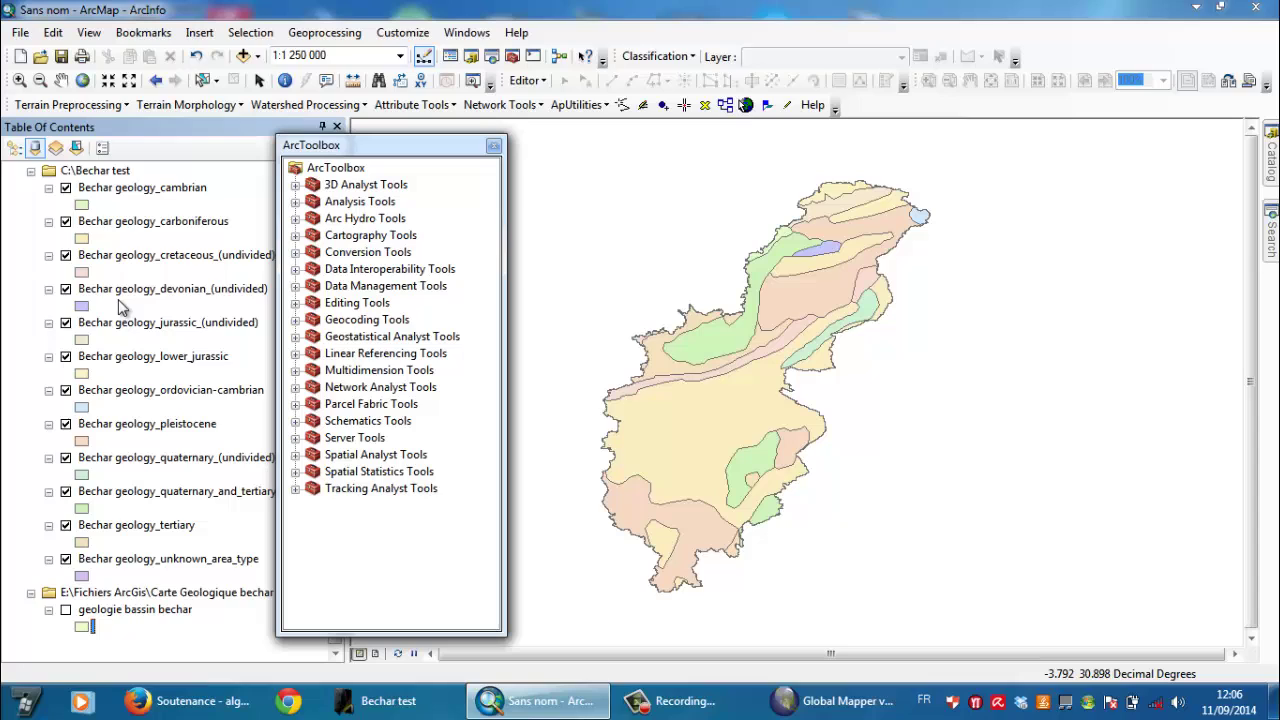
{"action": "left_click", "coordinate": [66, 189]}
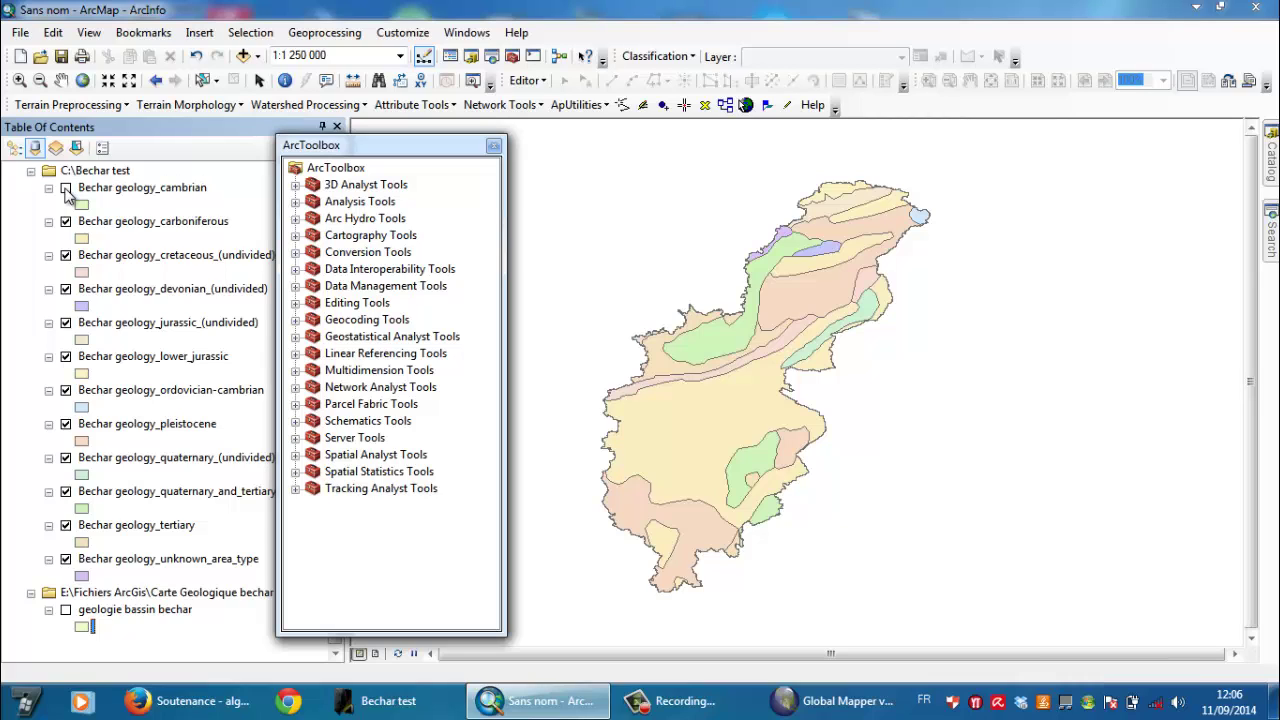
{"action": "left_click", "coordinate": [66, 221]}
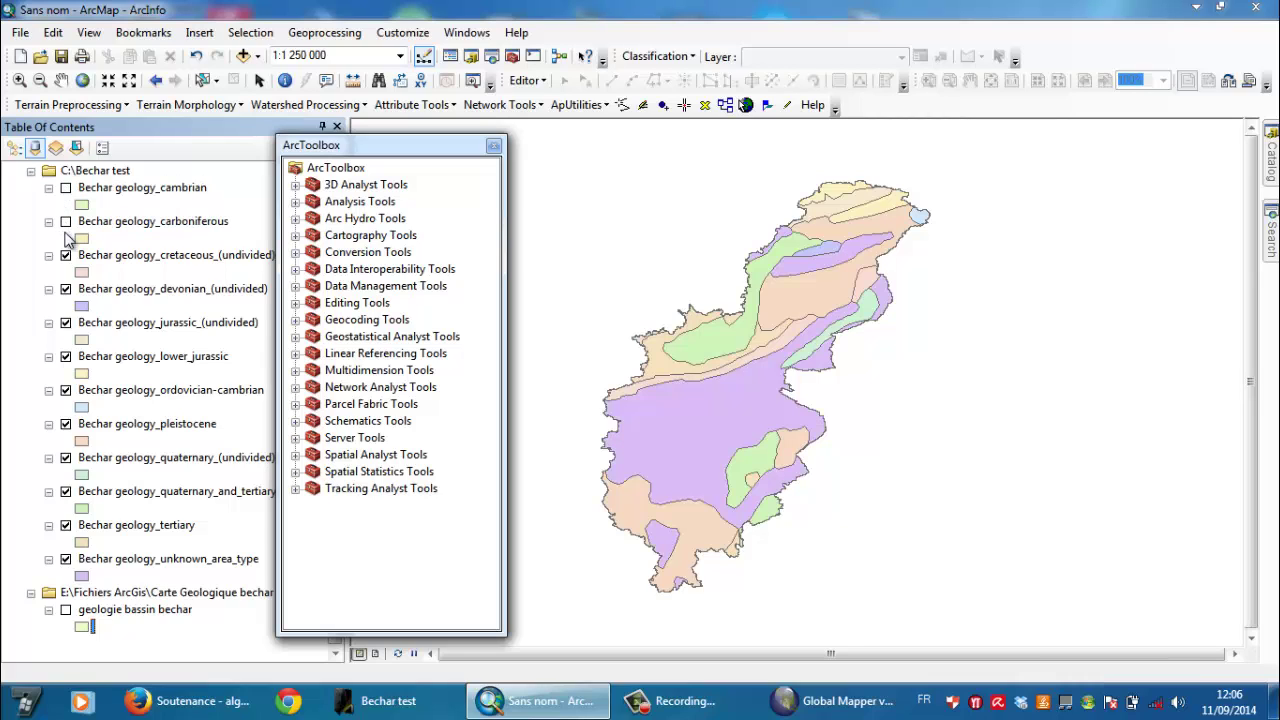
{"action": "left_click", "coordinate": [66, 256]}
{"action": "left_click", "coordinate": [66, 289]}
{"action": "left_click", "coordinate": [66, 323]}
{"action": "left_click", "coordinate": [66, 357]}
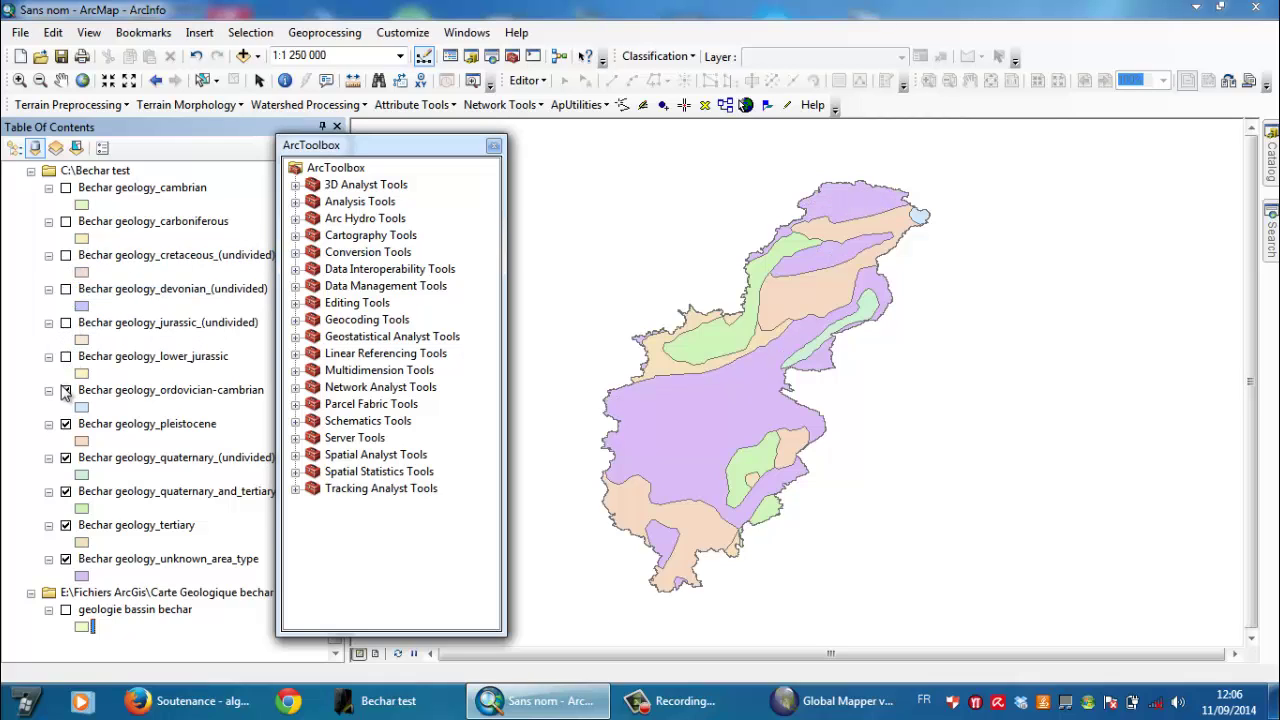
Hide the ordovician-cambrian, pleistocene, quaternary, quaternary_and_tertiary and tertiary layers, then select unknown_area_type
{"action": "left_click", "coordinate": [66, 391]}
{"action": "left_click", "coordinate": [66, 424]}
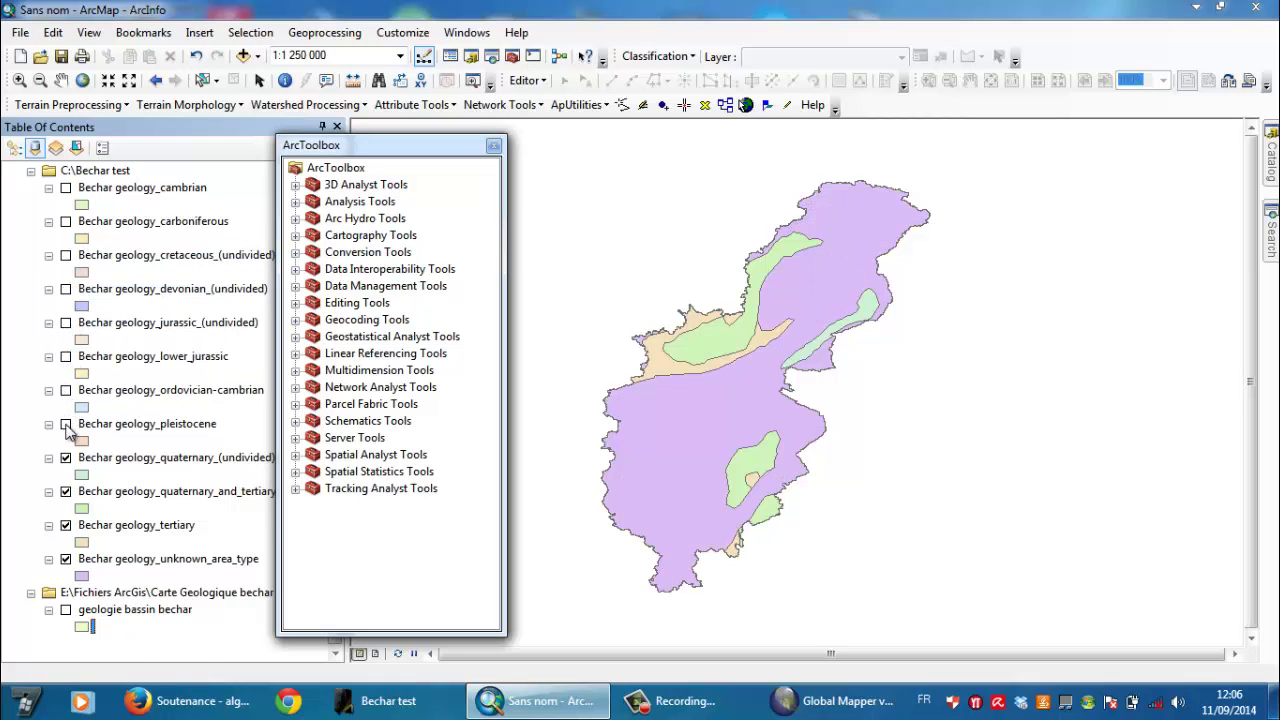
{"action": "left_click", "coordinate": [66, 459]}
{"action": "left_click", "coordinate": [66, 492]}
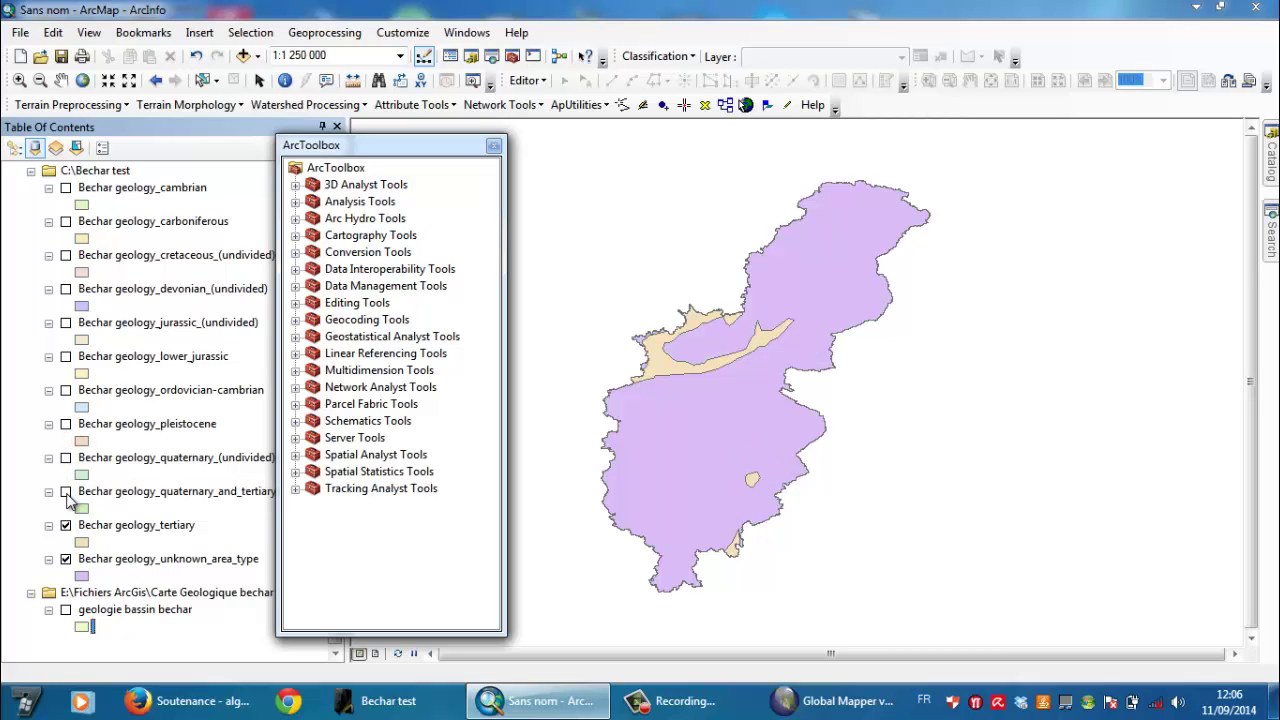
{"action": "left_click", "coordinate": [66, 526]}
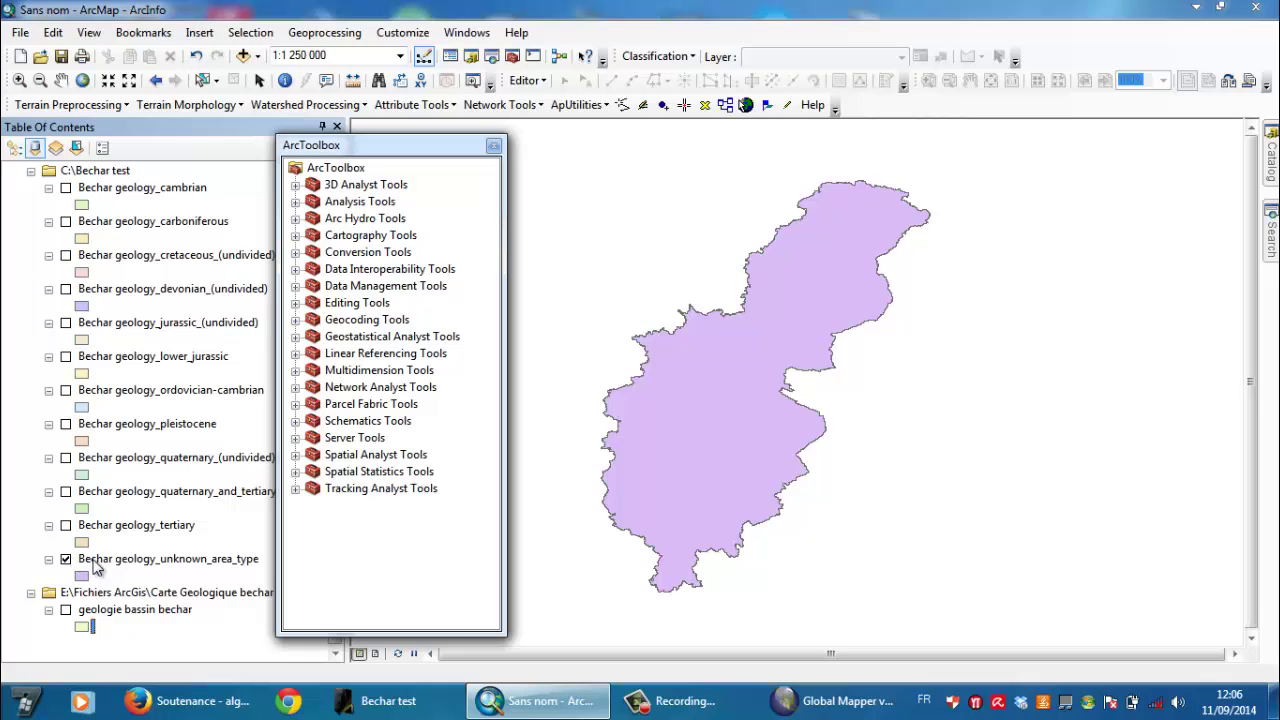
{"action": "left_click", "coordinate": [175, 566]}
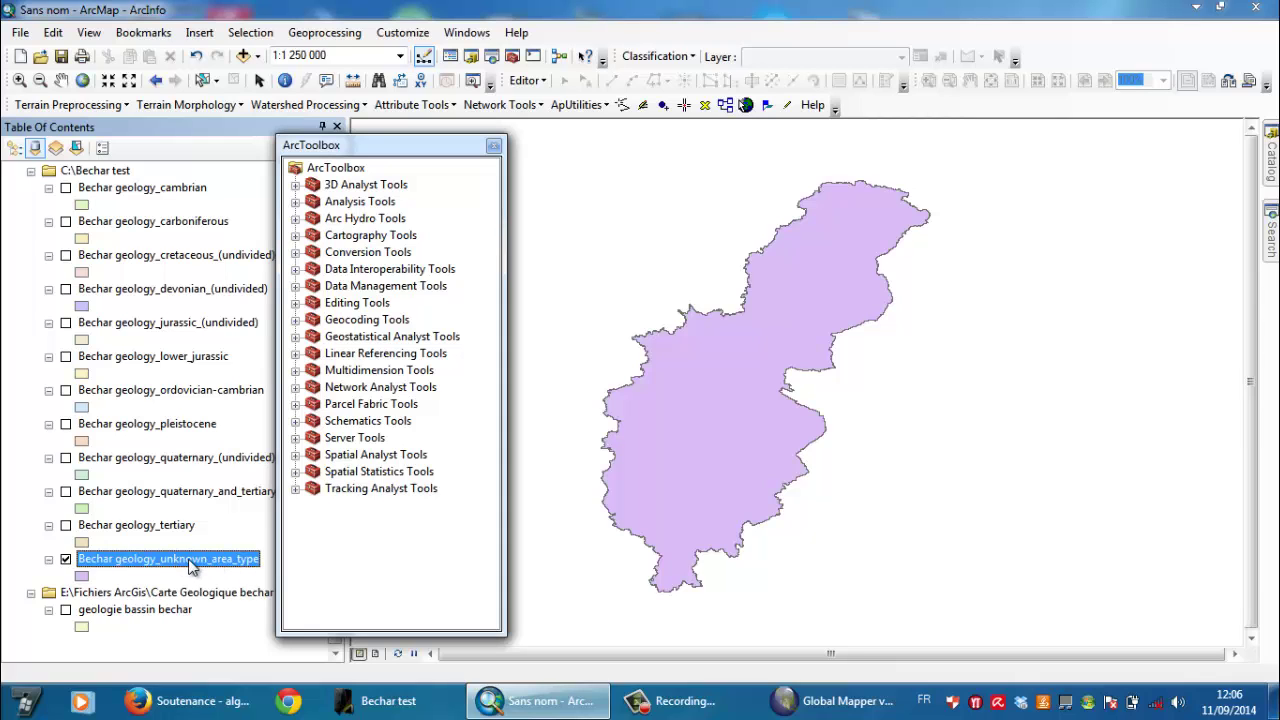
Remove the unknown_area_type layer and turn the cambrian, cretaceous and devonian layers back on
{"action": "right_click", "coordinate": [211, 570]}
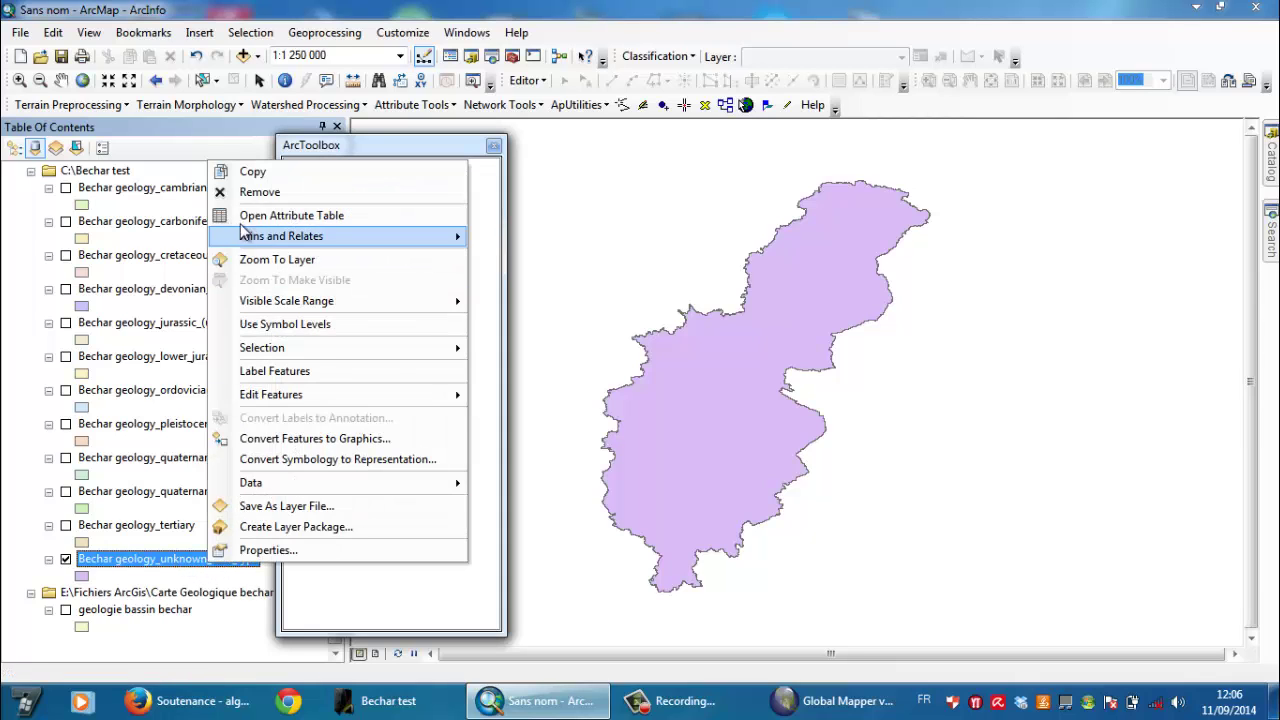
{"action": "left_click", "coordinate": [243, 192]}
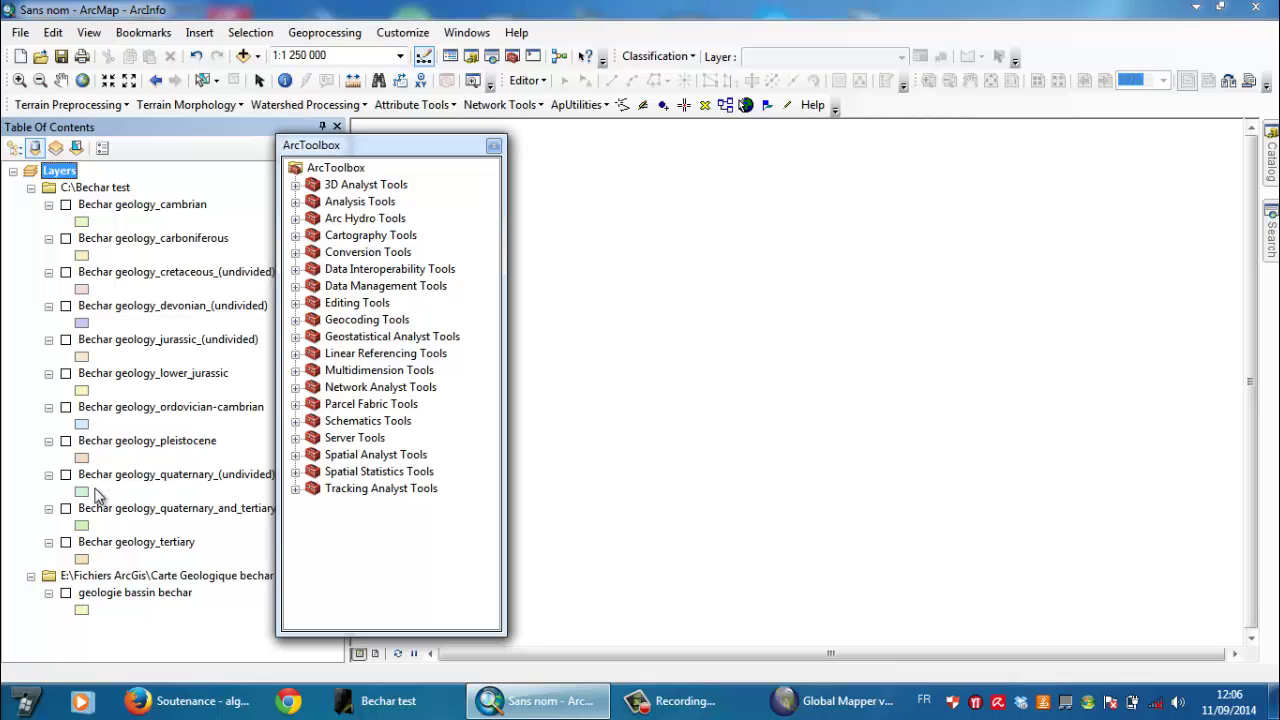
{"action": "left_click", "coordinate": [67, 205]}
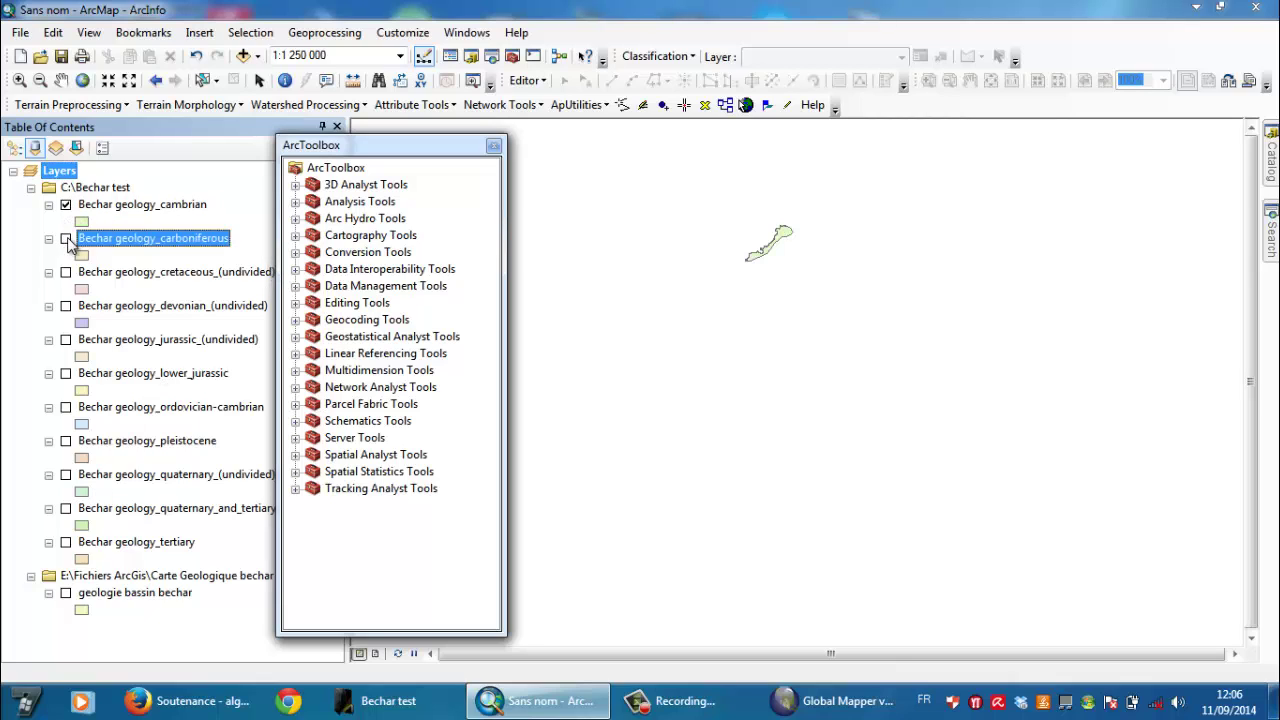
{"action": "left_click", "coordinate": [66, 272]}
{"action": "left_click", "coordinate": [66, 306]}
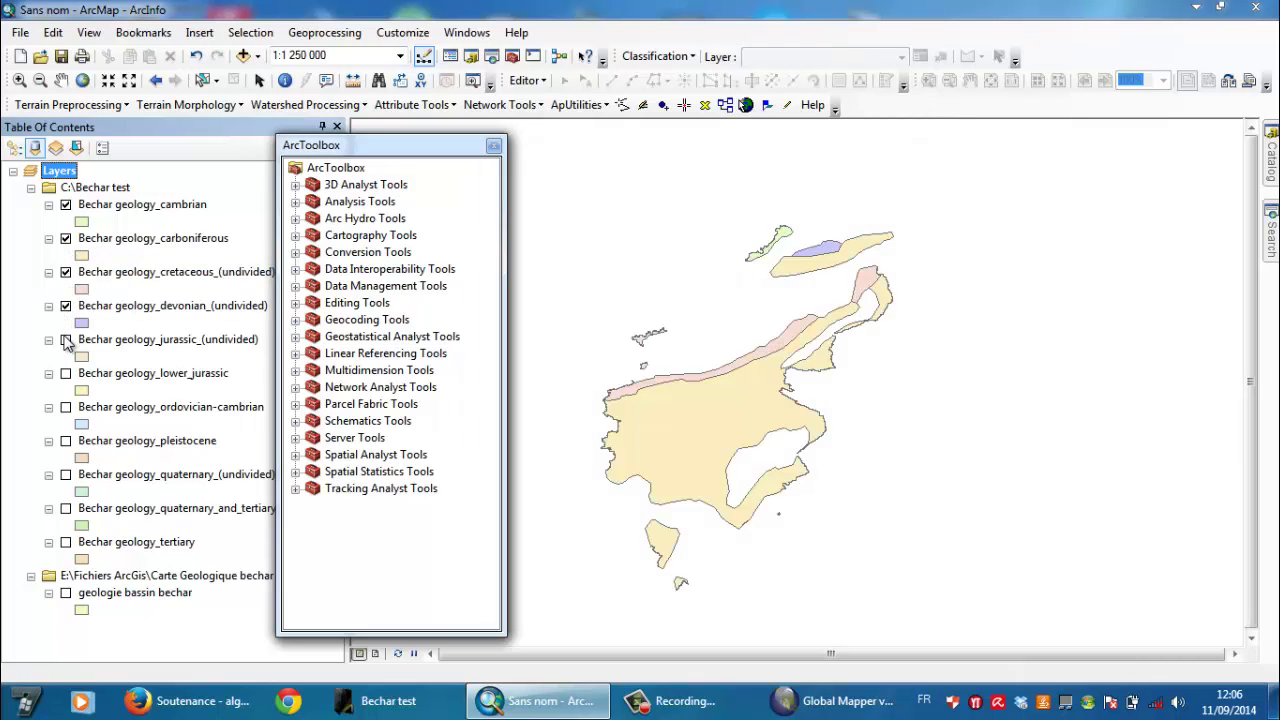
Turn the jurassic, lower_jurassic, ordovician-cambrian, pleistocene, quaternary, quaternary_and_tertiary and tertiary layers back on
{"action": "left_click", "coordinate": [66, 340]}
{"action": "left_click", "coordinate": [66, 374]}
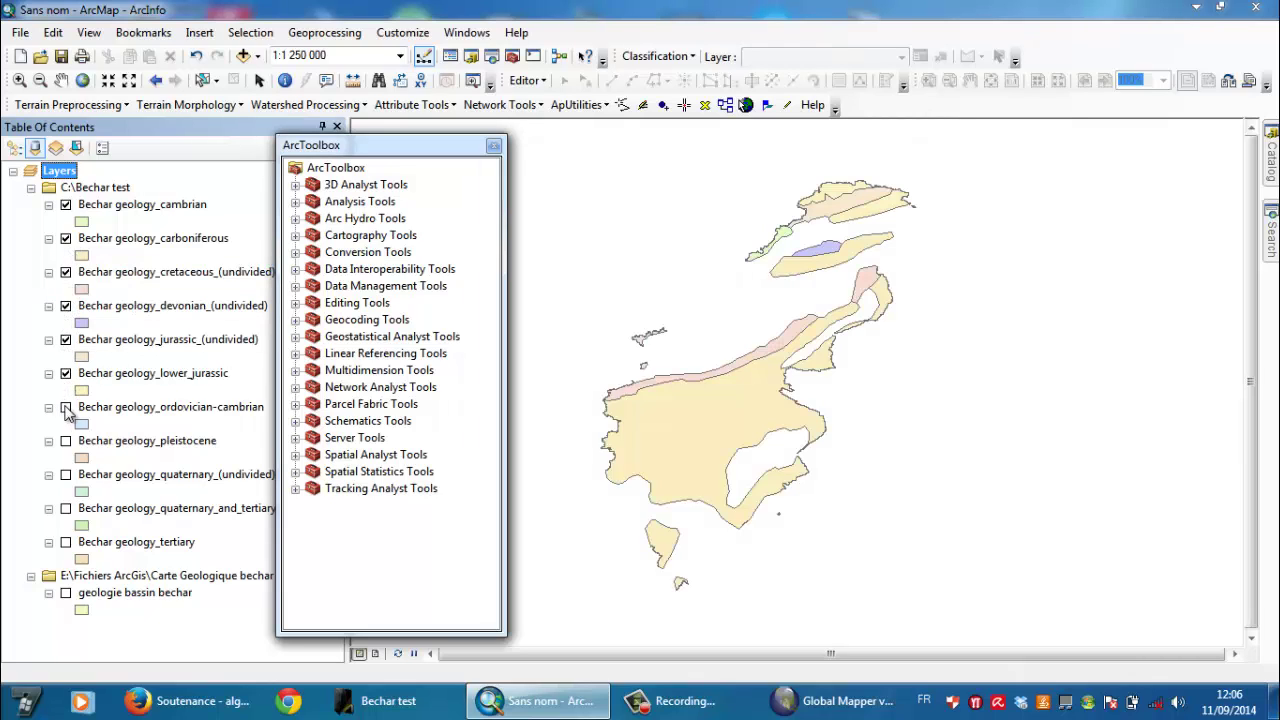
{"action": "left_click", "coordinate": [66, 407]}
{"action": "left_click", "coordinate": [66, 441]}
{"action": "left_click", "coordinate": [66, 475]}
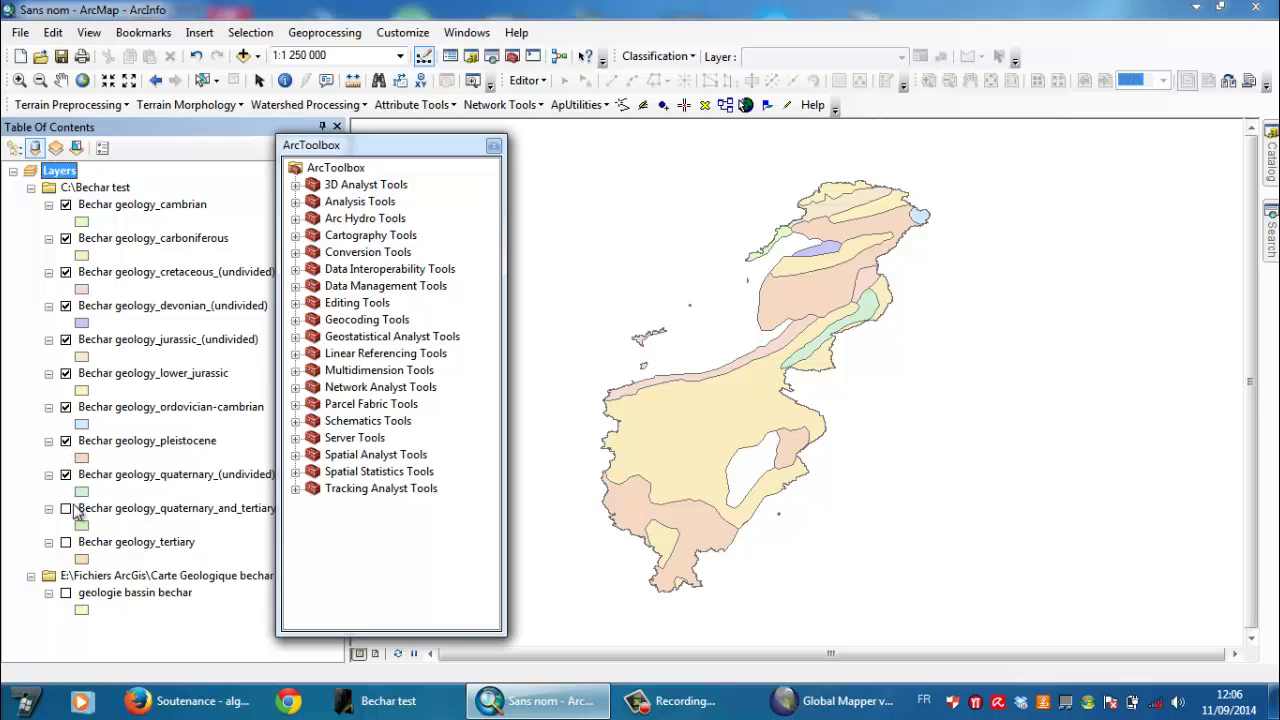
{"action": "left_click", "coordinate": [66, 509]}
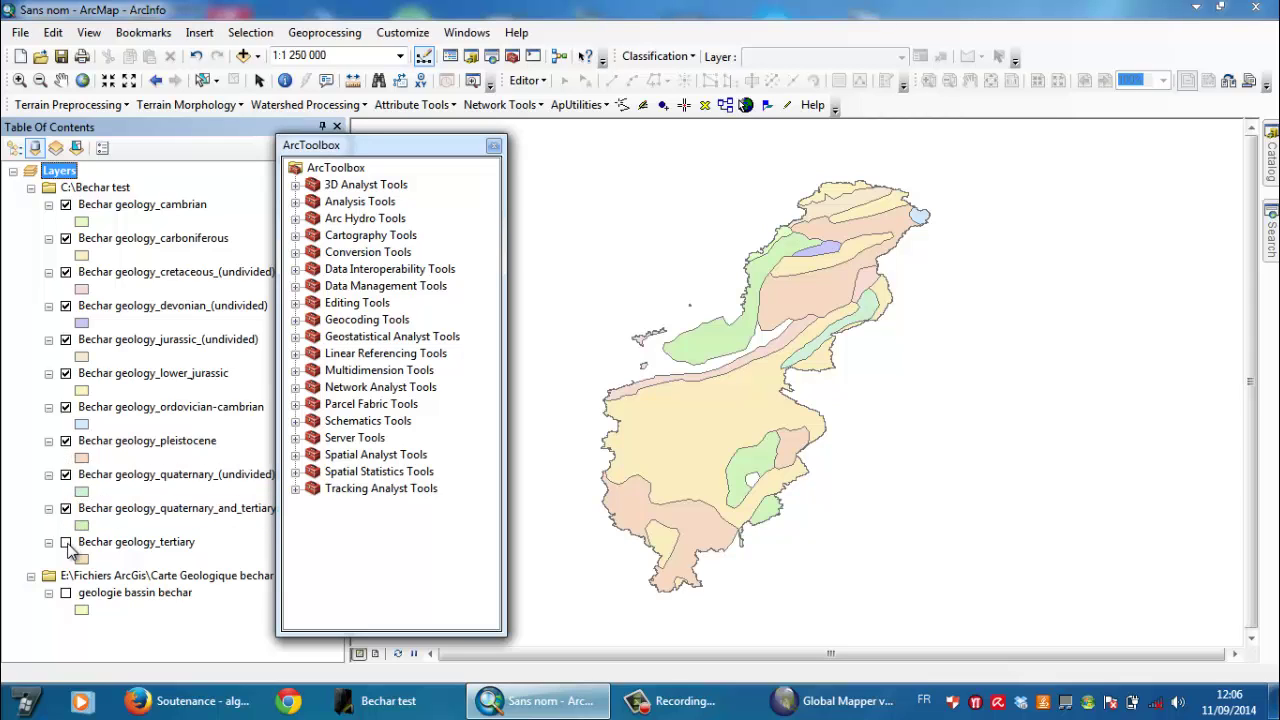
{"action": "left_click", "coordinate": [66, 542]}
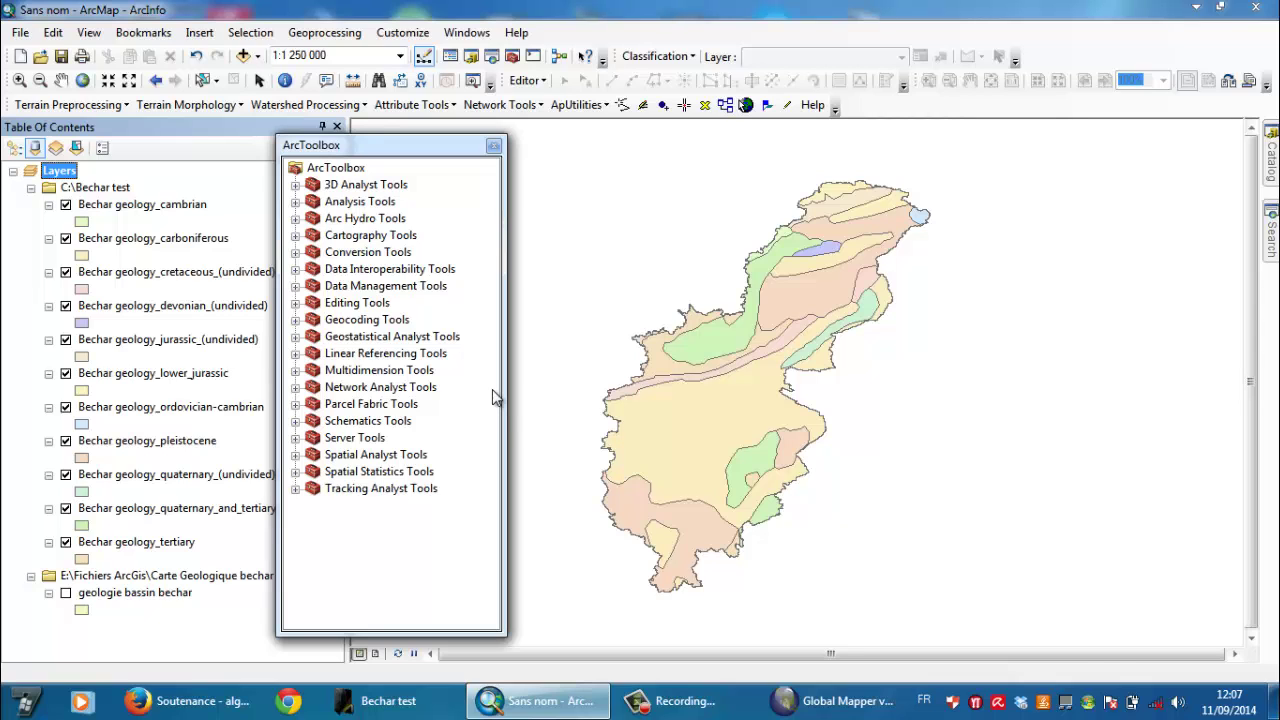
{"action": "scroll", "coordinate": [630, 420], "scroll_direction": "up", "scroll_amount": 2}
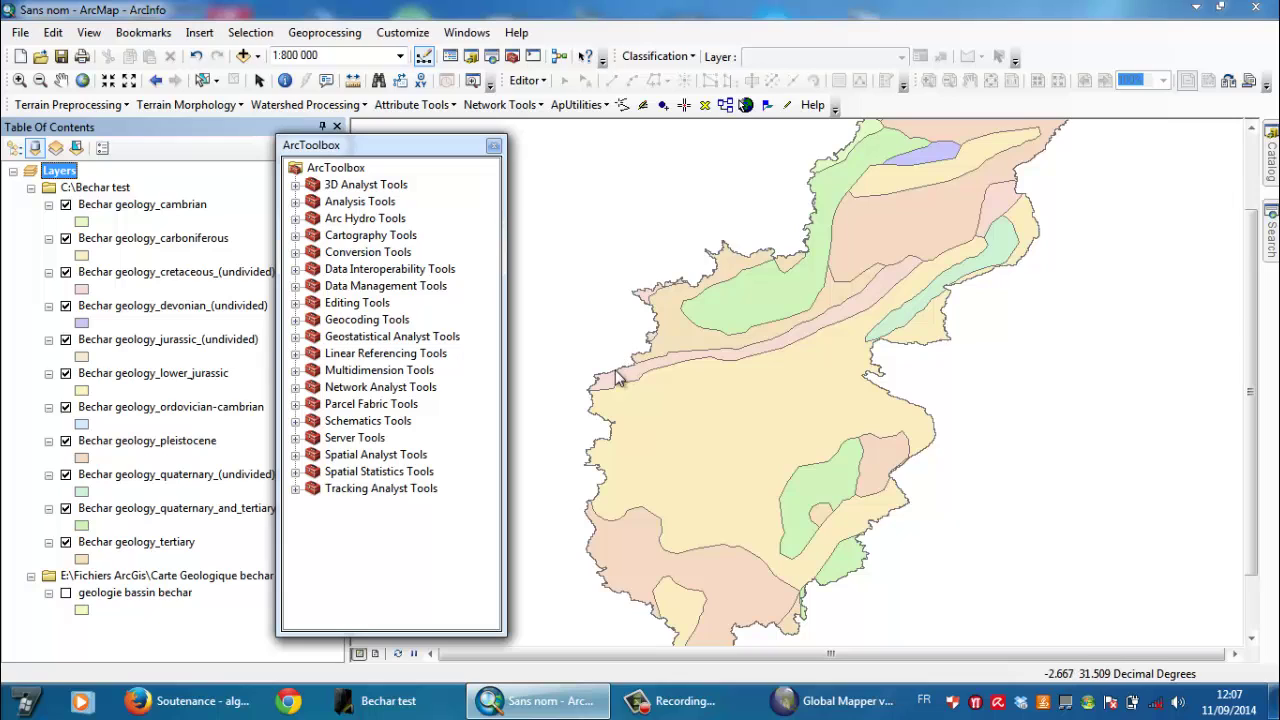
{"action": "scroll", "coordinate": [612, 392], "scroll_direction": "down", "scroll_amount": 1}
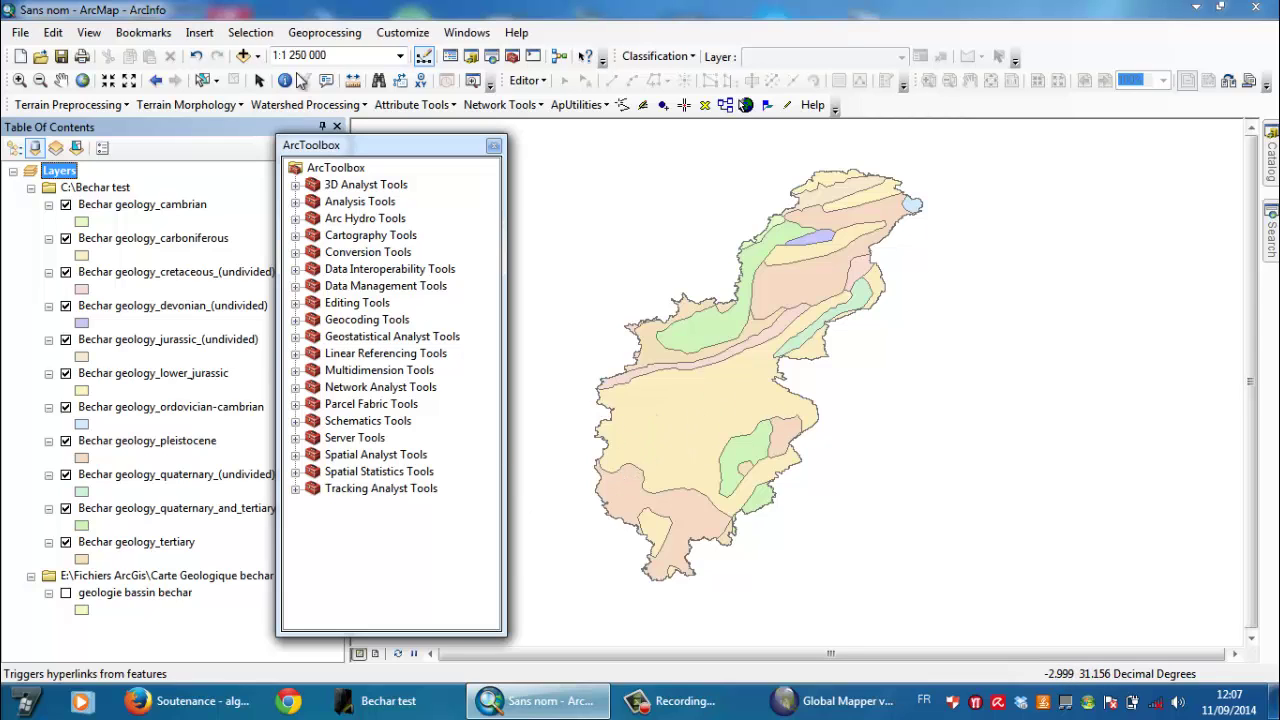
Add DEM of test.dem from C:\Test of clip a multiple DEM in one to the map
{"action": "left_click", "coordinate": [258, 57]}
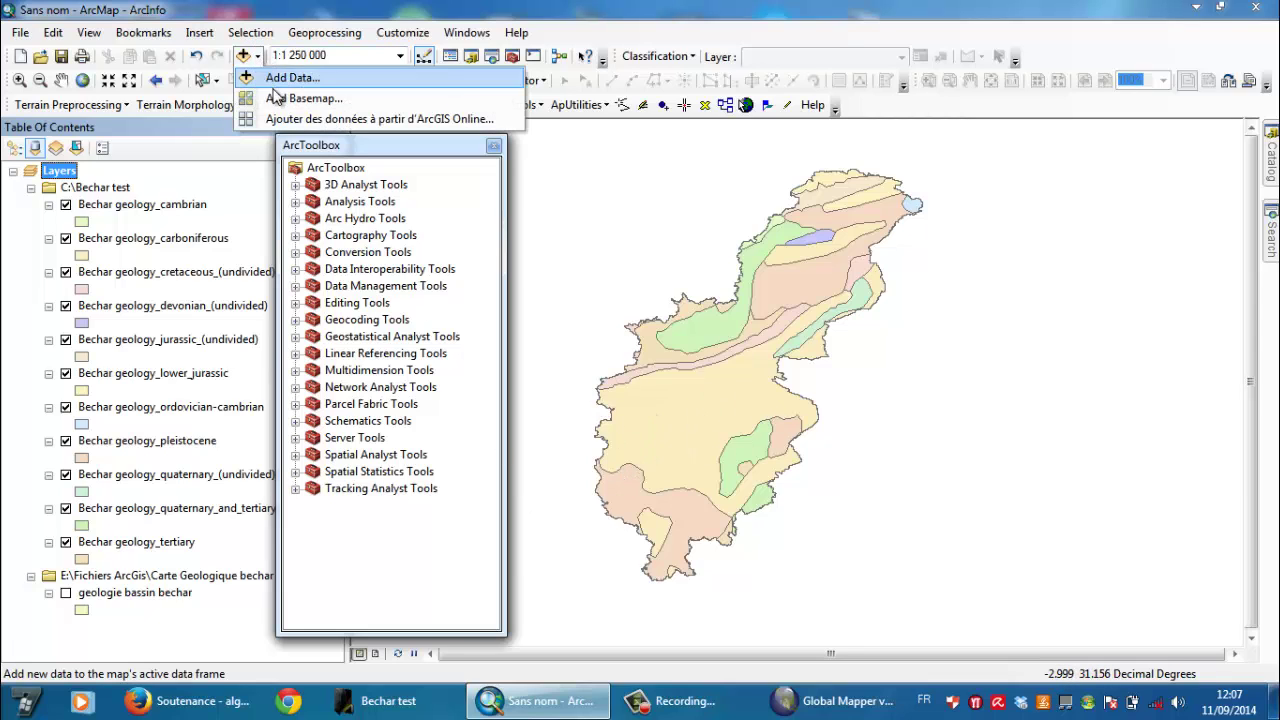
{"action": "left_click", "coordinate": [282, 77]}
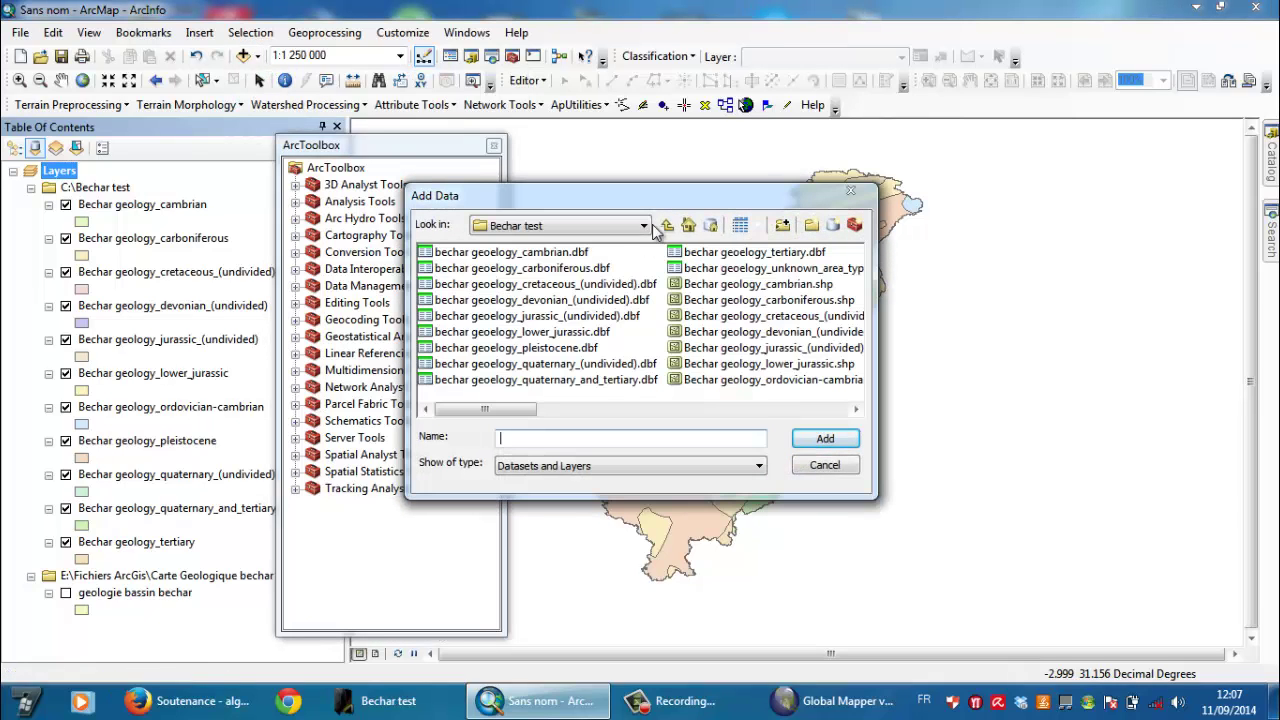
{"action": "left_click", "coordinate": [641, 226]}
{"action": "left_click", "coordinate": [508, 274]}
{"action": "double_click", "coordinate": [480, 260]}
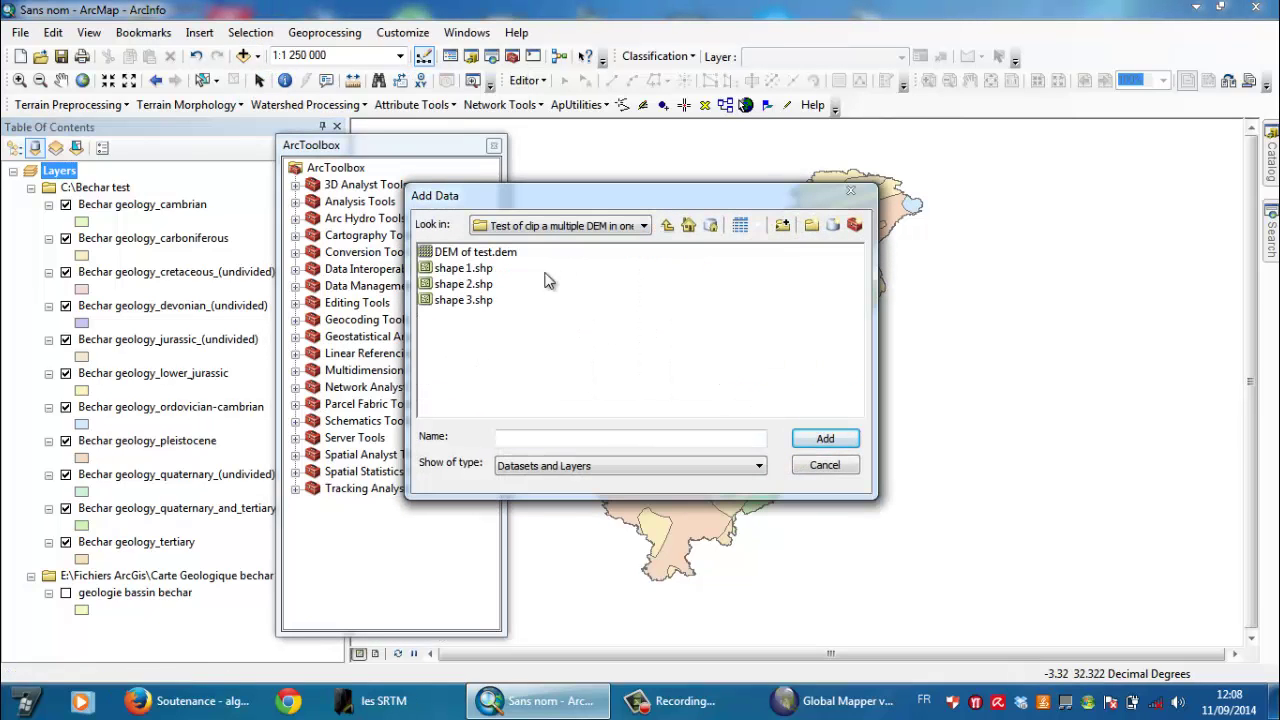
{"action": "double_click", "coordinate": [463, 252]}
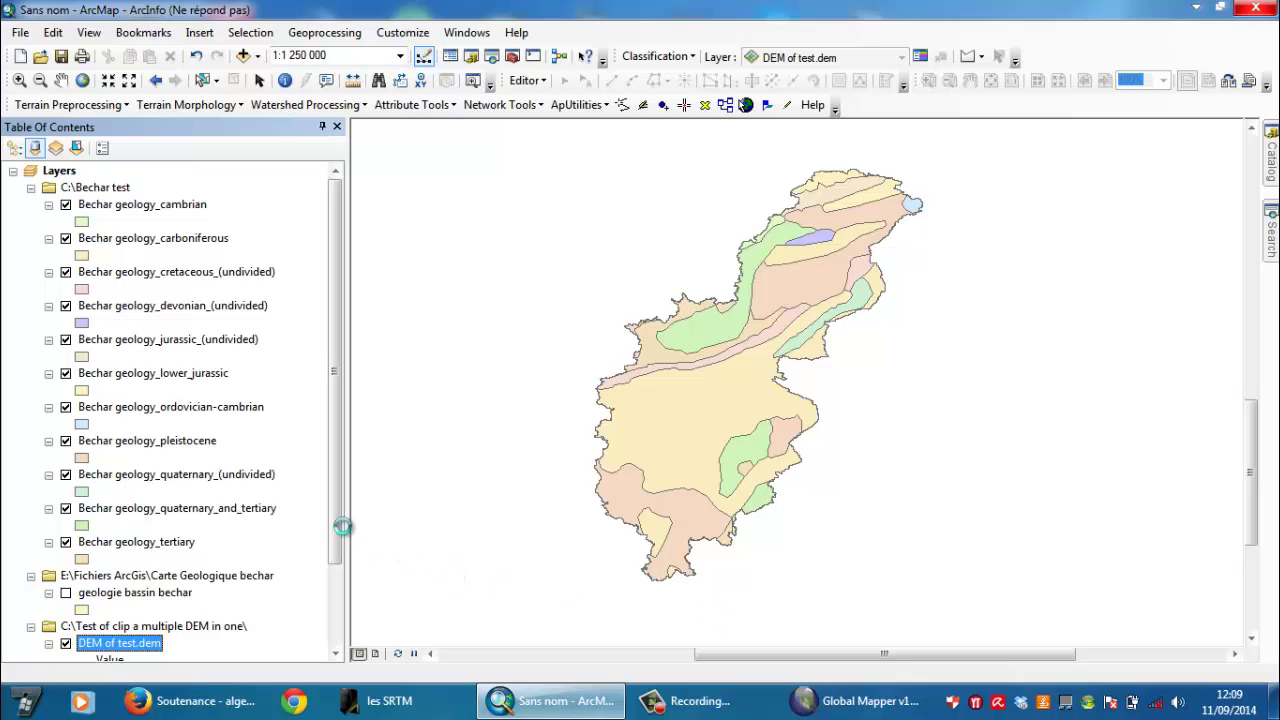
Bring ArcMap back to the front and zoom out and in to check the DEM's extent
{"action": "mouse_move", "coordinate": [624, 705]}
{"action": "left_click", "coordinate": [688, 701]}
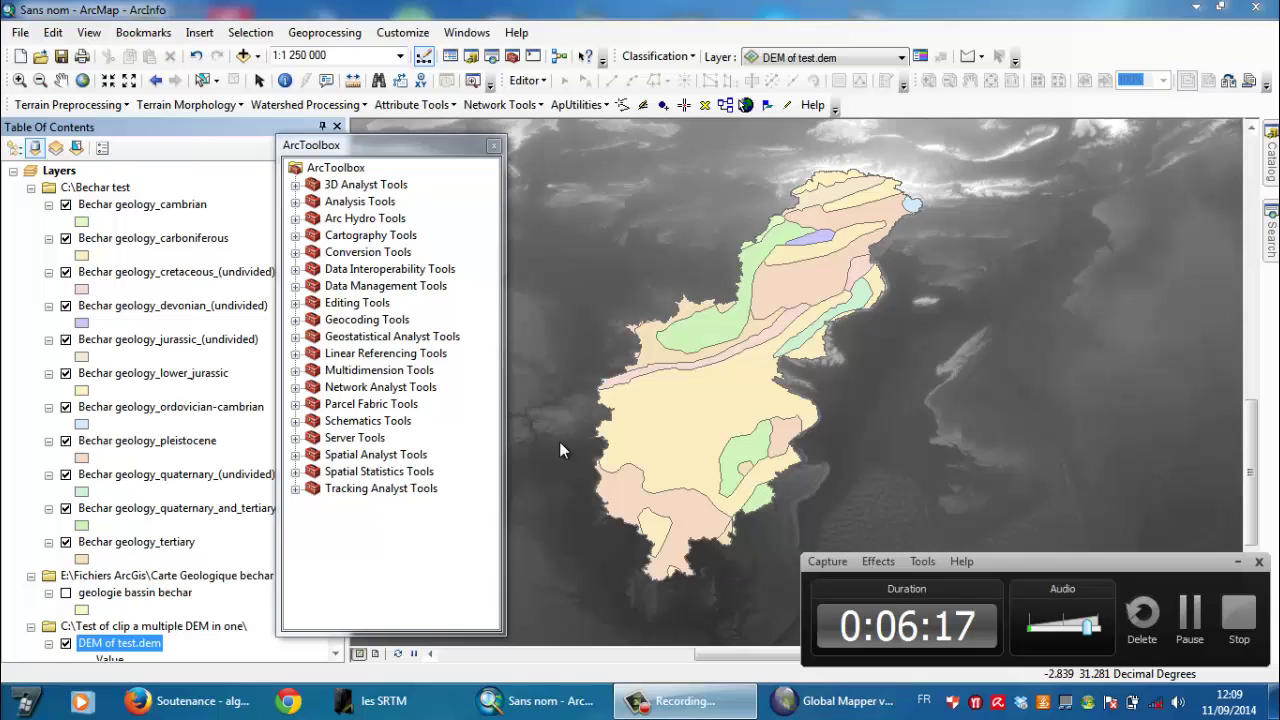
{"action": "left_click", "coordinate": [559, 441]}
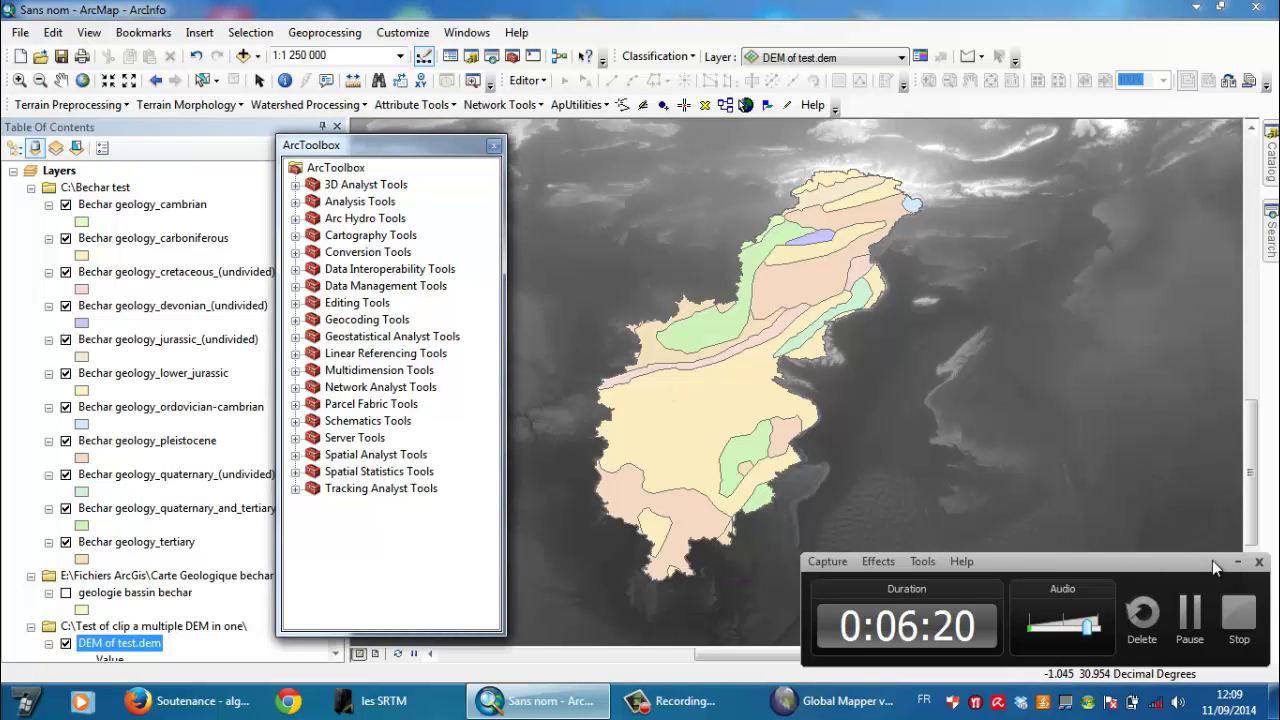
{"action": "scroll", "coordinate": [884, 424], "scroll_direction": "up", "scroll_amount": 2}
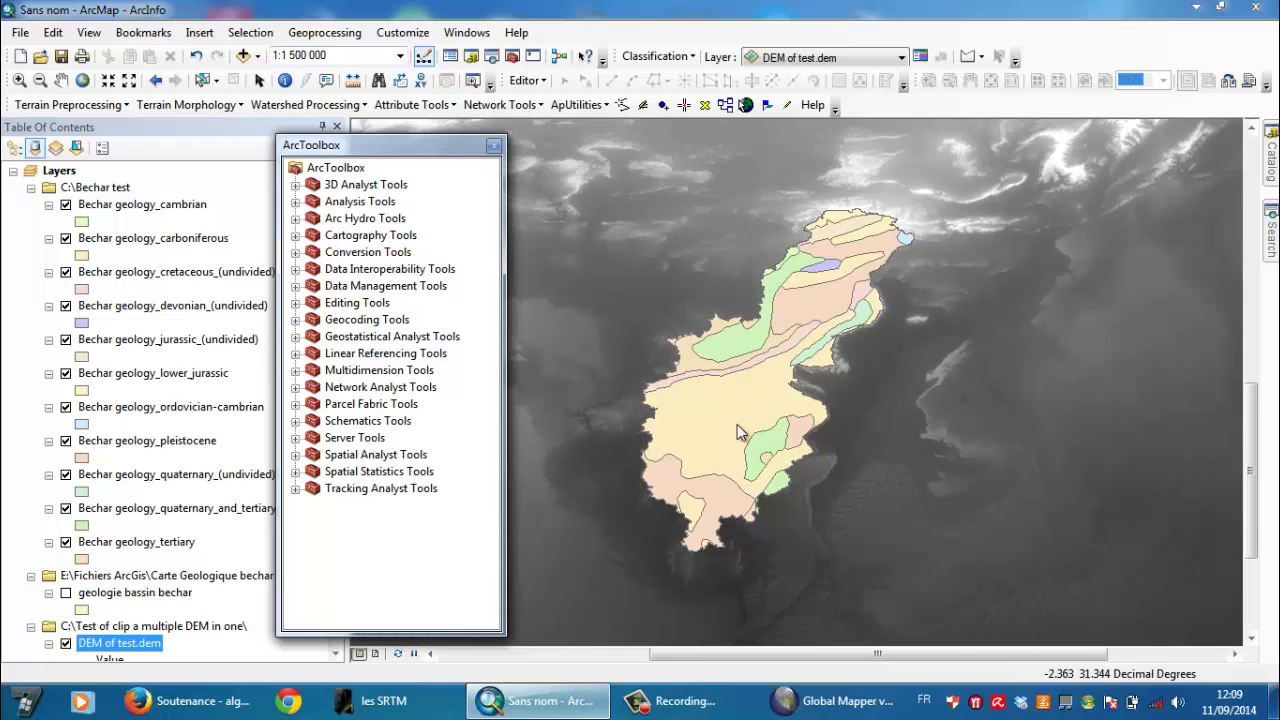
{"action": "scroll", "coordinate": [731, 428], "scroll_direction": "down", "scroll_amount": 1}
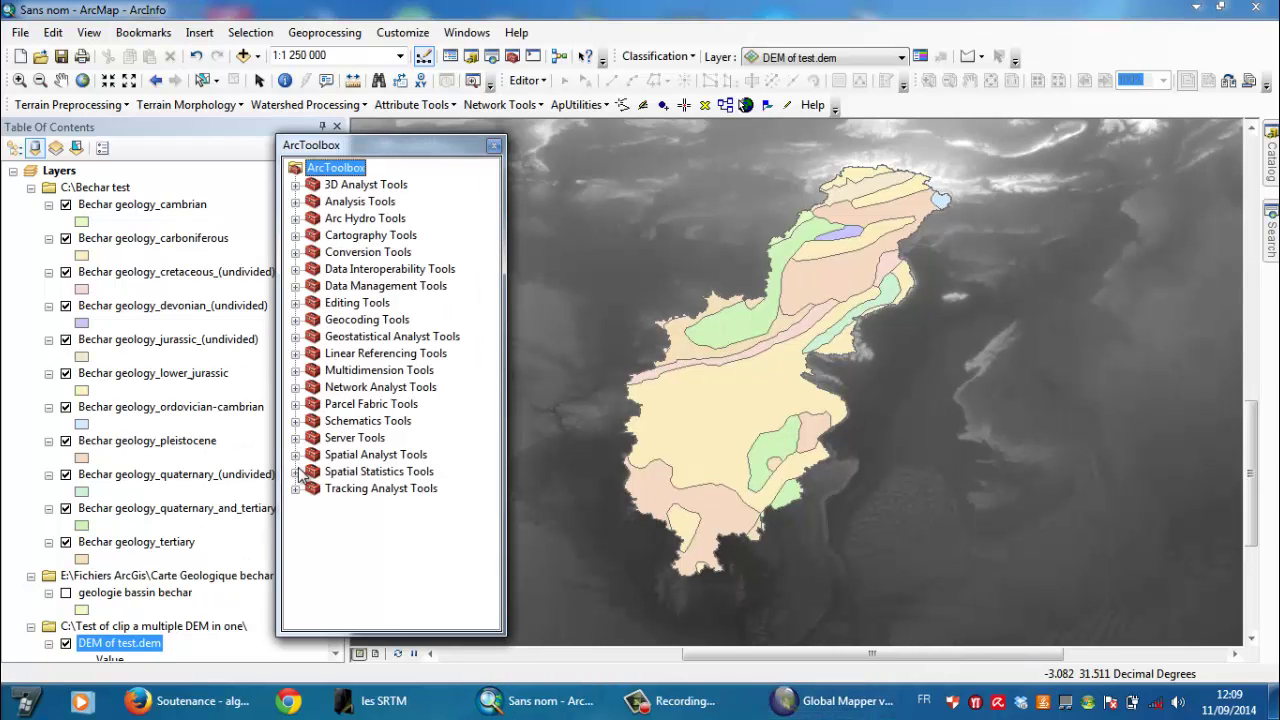
Open Spatial Analyst Tools > Extraction > Extract by Mask in Batch mode
{"action": "left_click", "coordinate": [296, 457]}
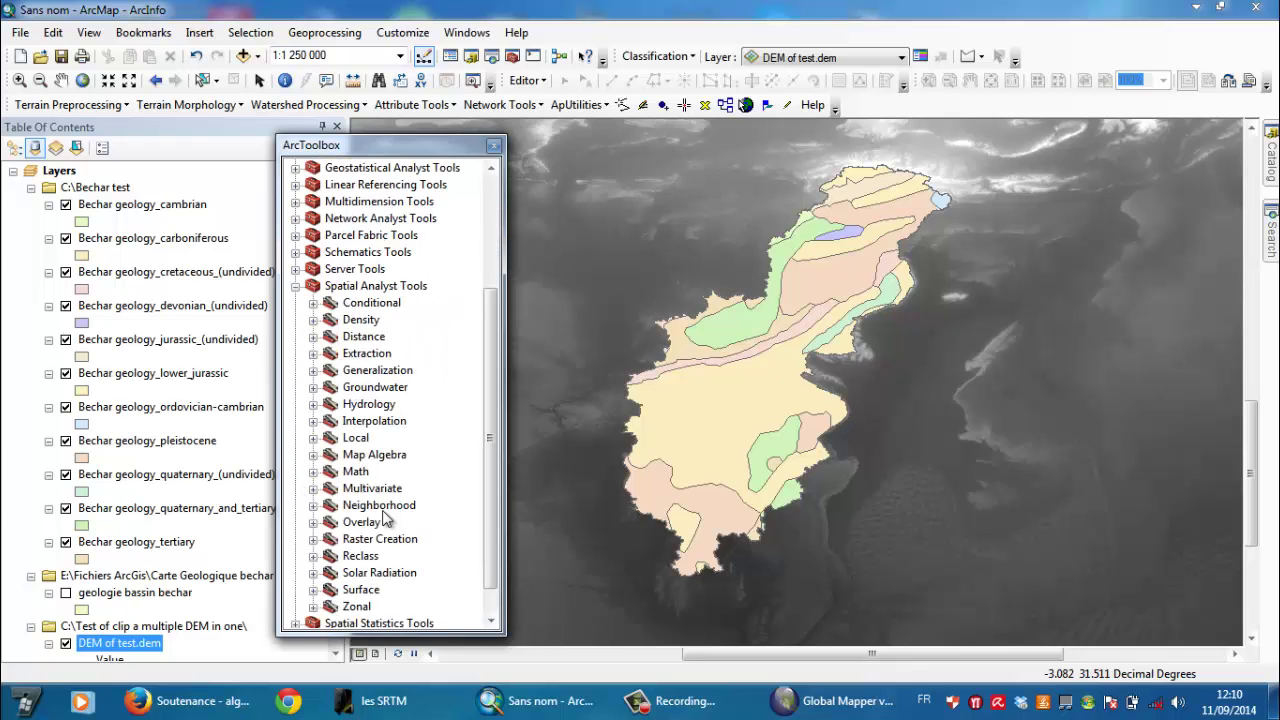
{"action": "left_click", "coordinate": [313, 354]}
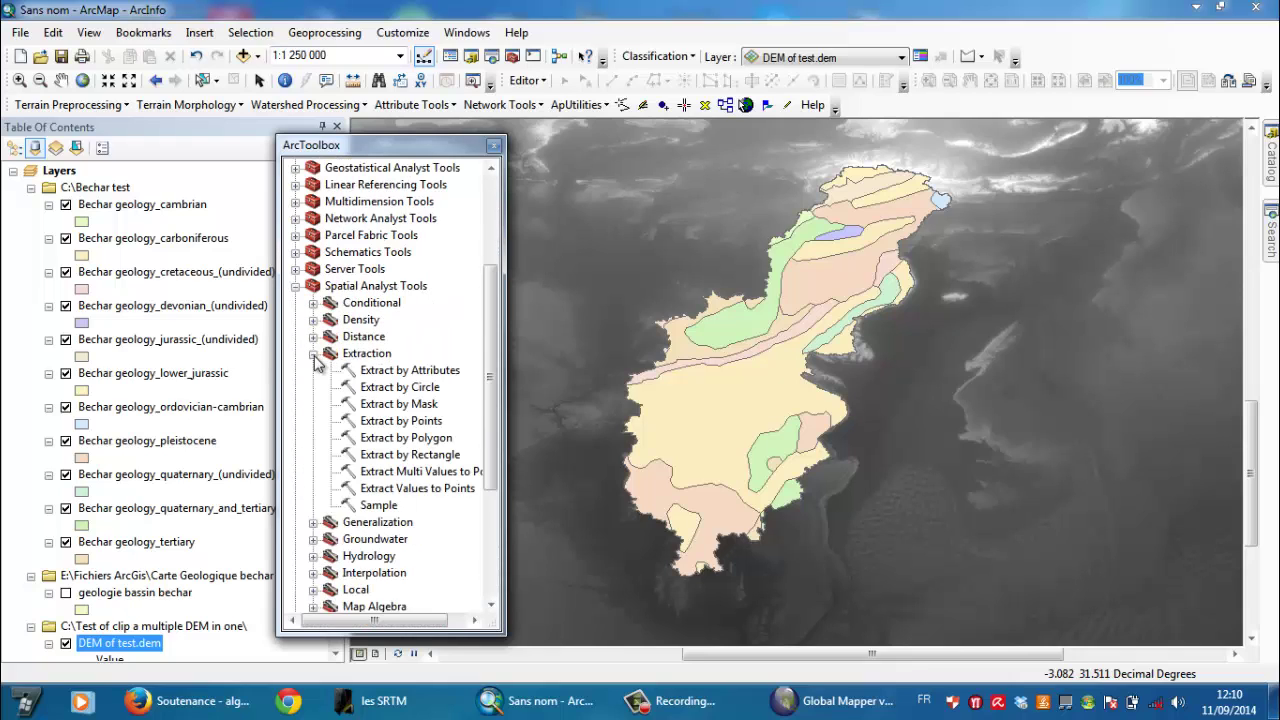
{"action": "left_click", "coordinate": [390, 408]}
{"action": "right_click", "coordinate": [390, 408]}
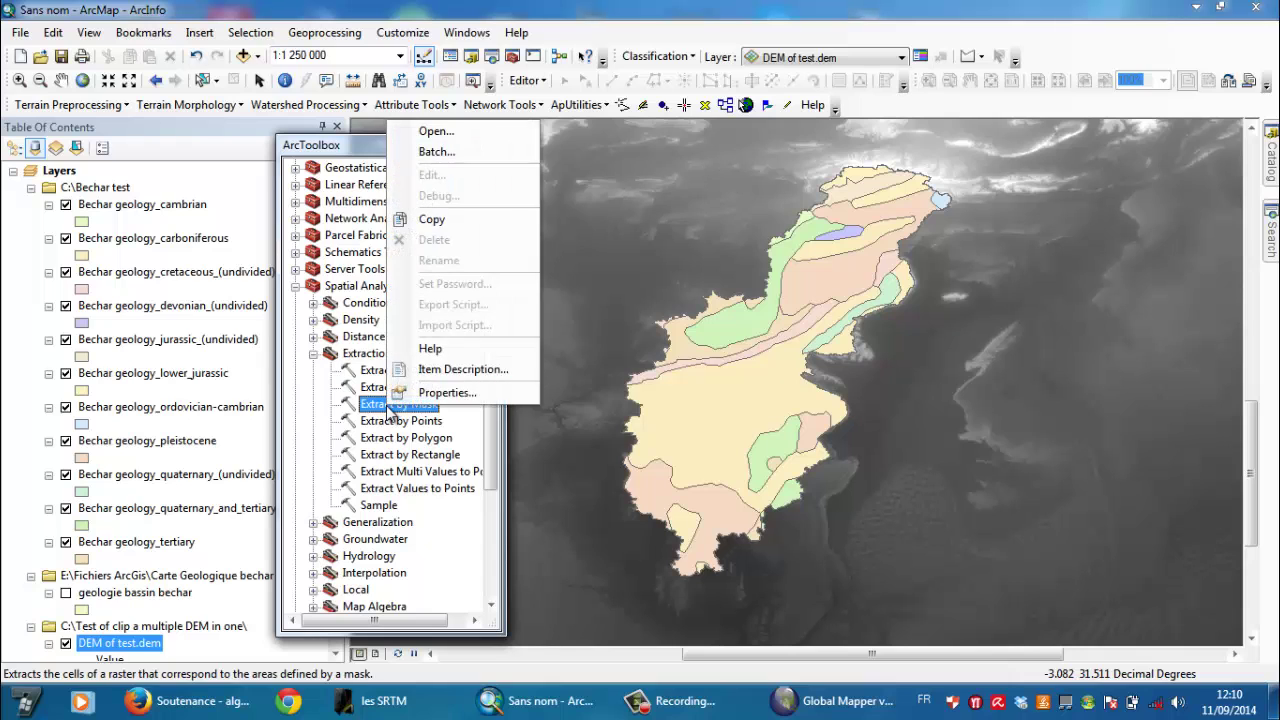
{"action": "left_click", "coordinate": [465, 153]}
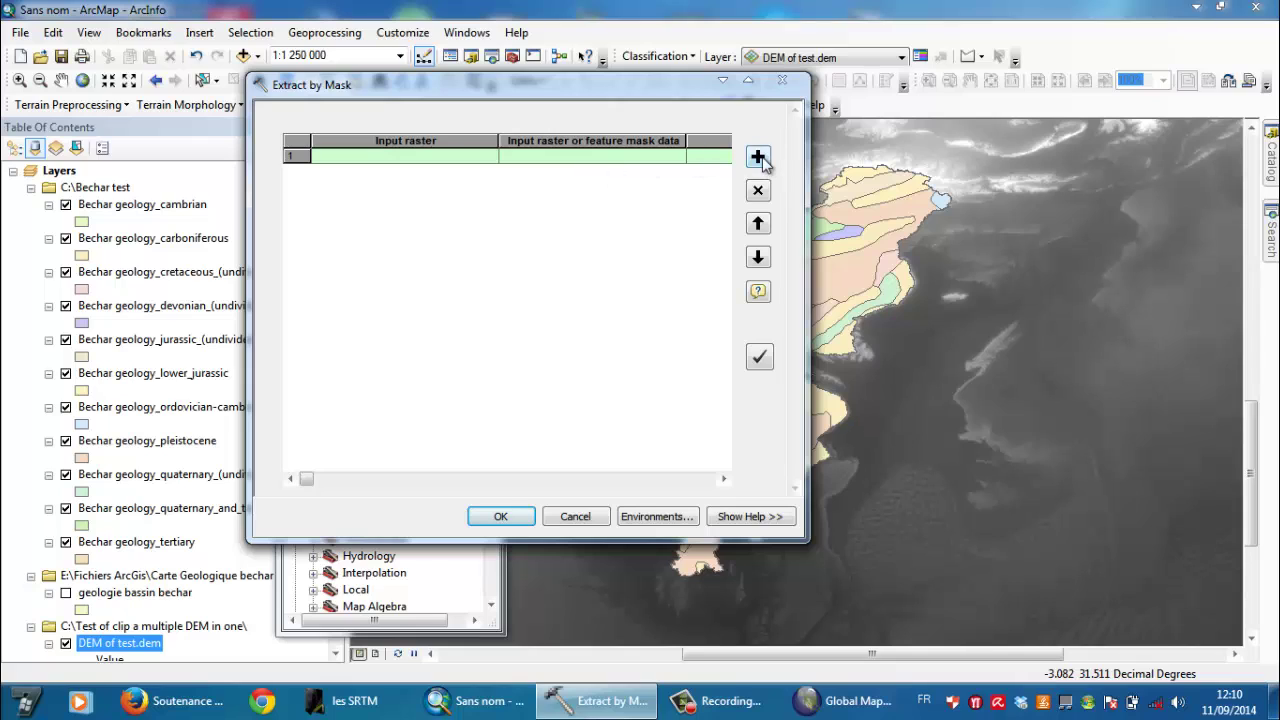
Add extra rows to the batch Extract by Mask grid
{"action": "left_click", "coordinate": [758, 158]}
{"action": "left_click", "coordinate": [758, 158]}
{"action": "left_click", "coordinate": [758, 158]}
{"action": "left_click", "coordinate": [758, 158]}
{"action": "left_click", "coordinate": [758, 158]}
{"action": "left_click", "coordinate": [758, 158]}
{"action": "left_click", "coordinate": [758, 158]}
{"action": "left_click", "coordinate": [758, 158]}
Set the input raster of rows 1–4 to DEM of test.dem
{"action": "left_click", "coordinate": [483, 163]}
{"action": "left_click", "coordinate": [489, 159]}
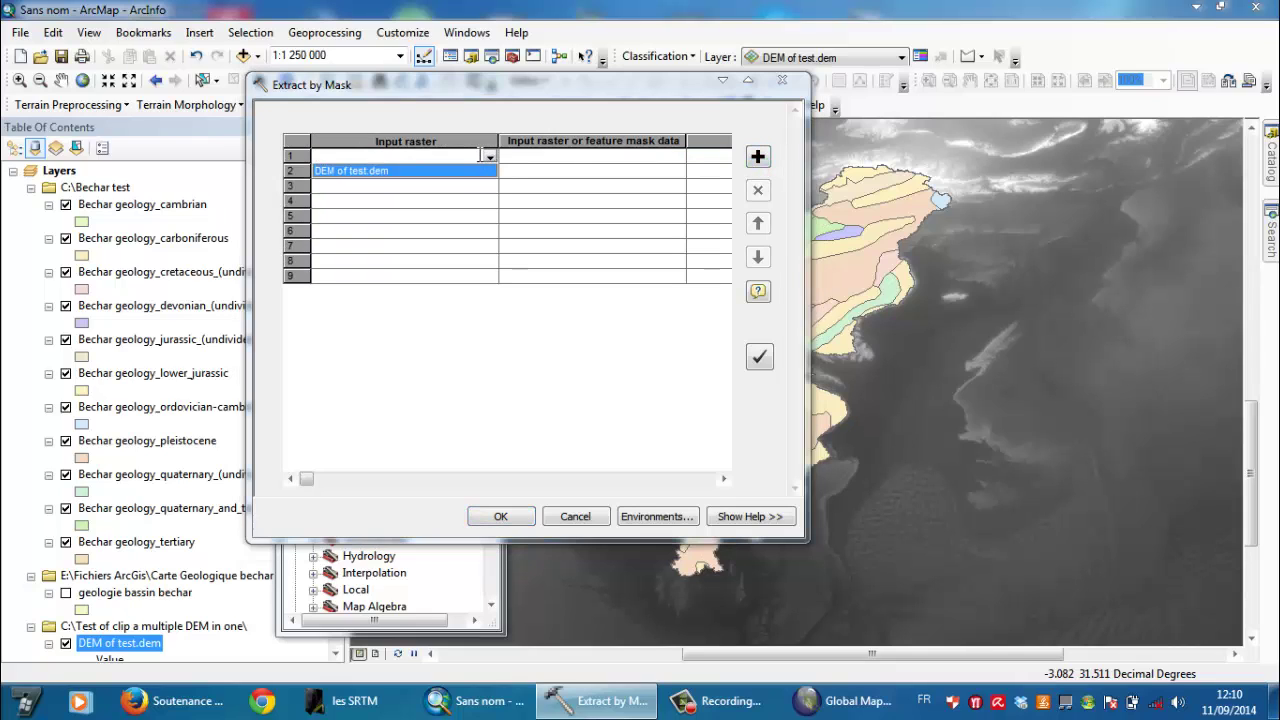
{"action": "left_click", "coordinate": [489, 159]}
{"action": "left_click", "coordinate": [488, 159]}
{"action": "left_click", "coordinate": [421, 172]}
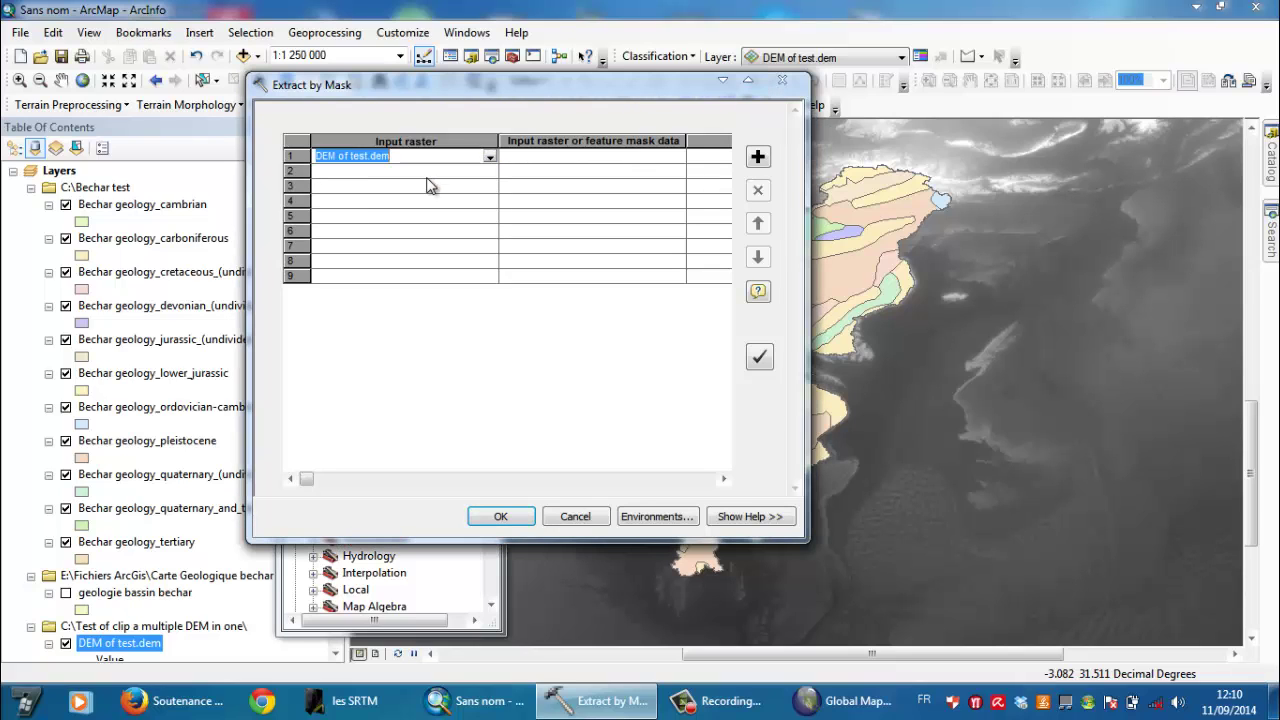
{"action": "left_click", "coordinate": [488, 179]}
{"action": "left_click", "coordinate": [489, 179]}
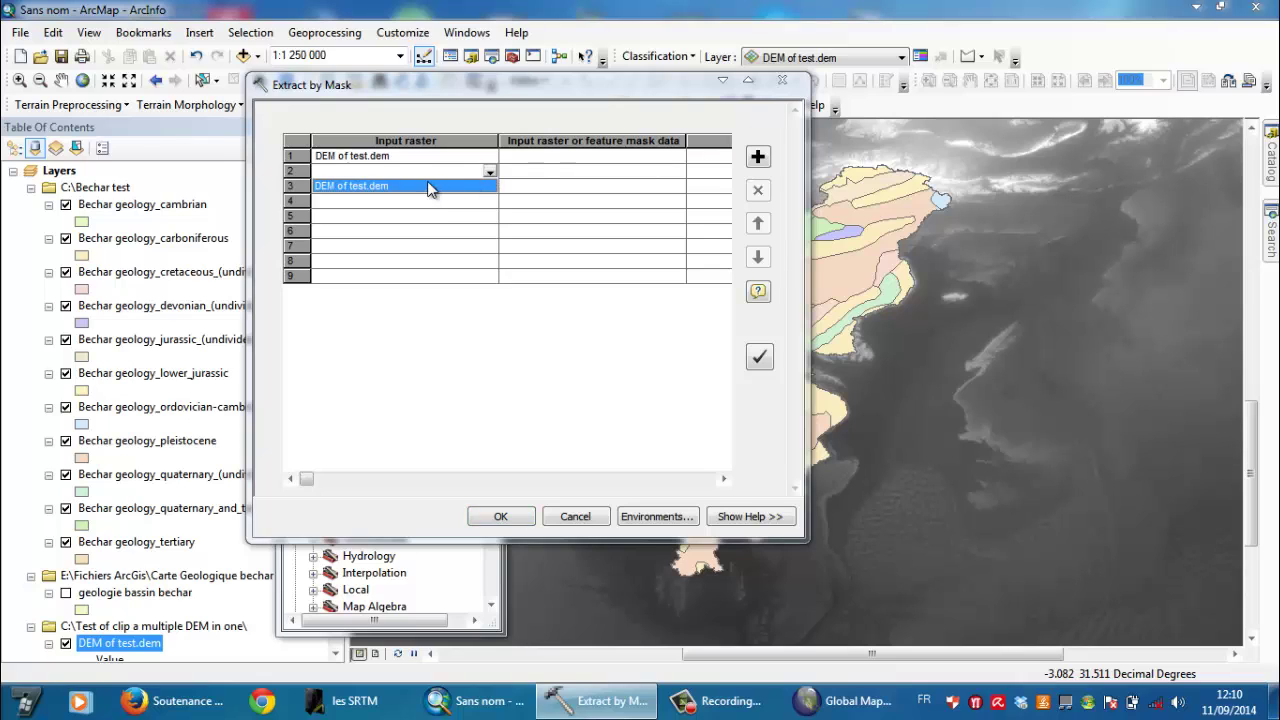
{"action": "left_click", "coordinate": [430, 187]}
{"action": "left_click", "coordinate": [486, 187]}
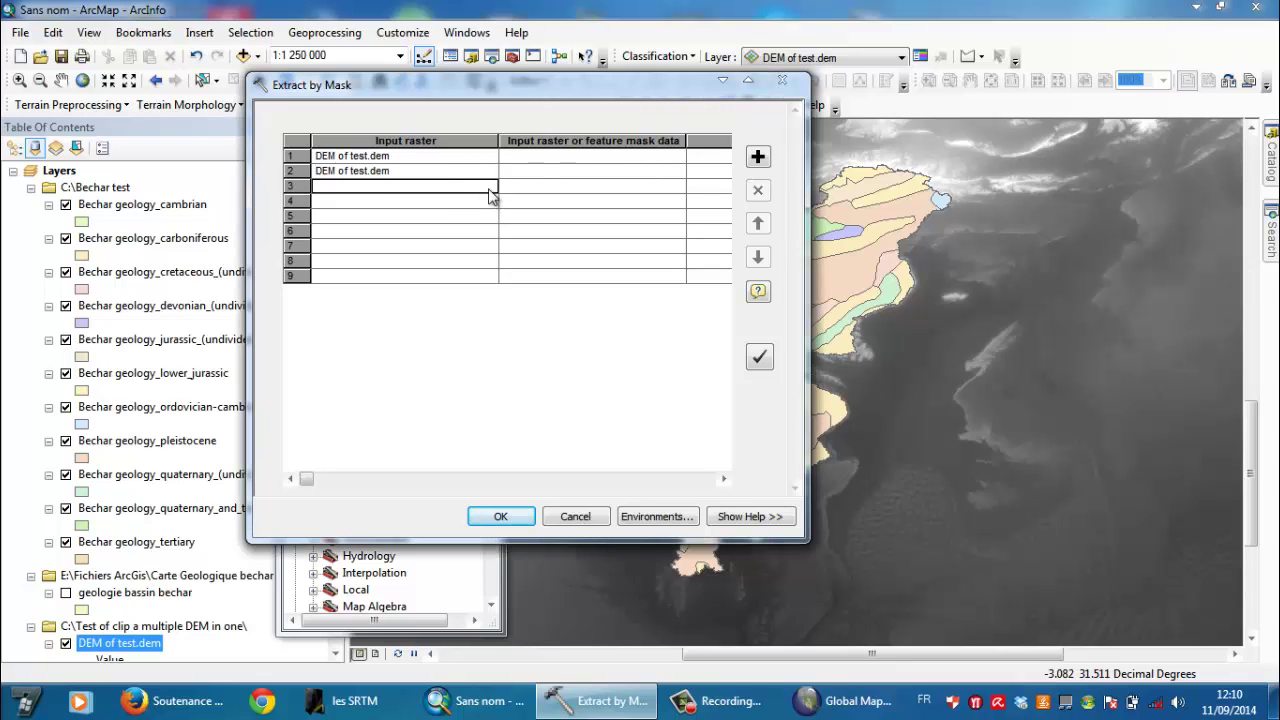
{"action": "left_click", "coordinate": [490, 190]}
{"action": "left_click", "coordinate": [437, 205]}
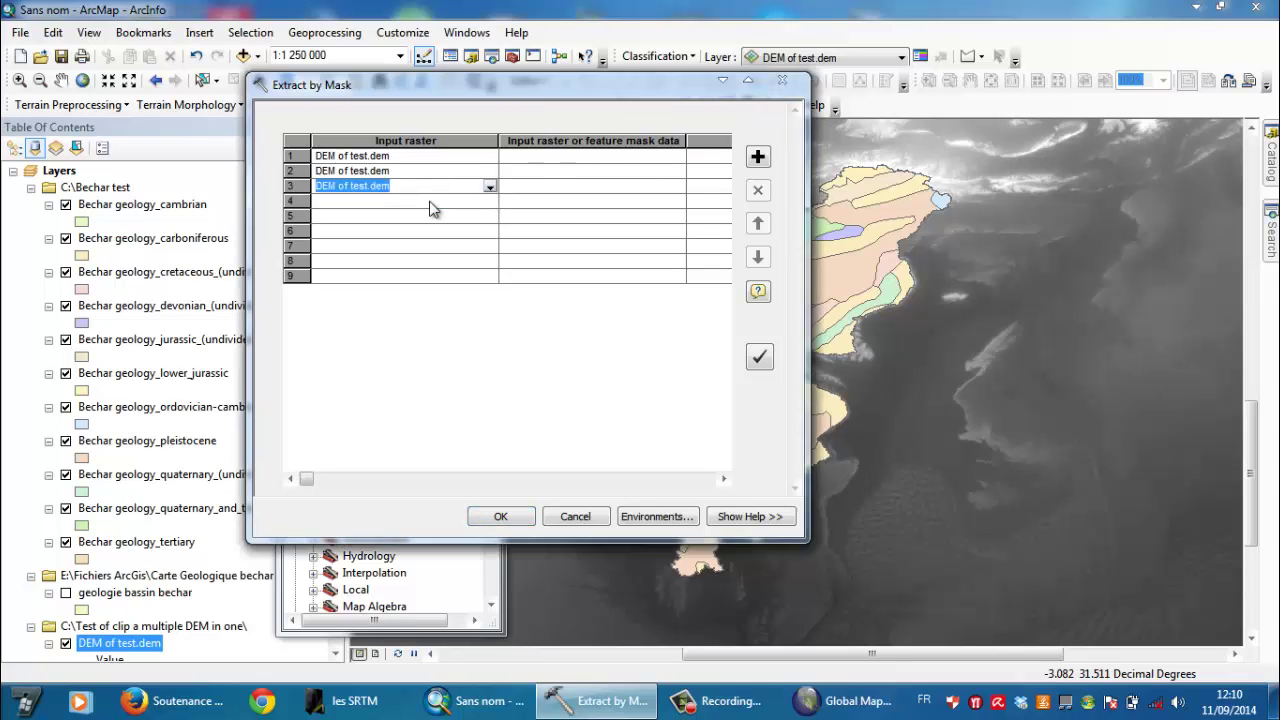
{"action": "left_click", "coordinate": [486, 200]}
{"action": "left_click", "coordinate": [490, 202]}
{"action": "left_click", "coordinate": [464, 217]}
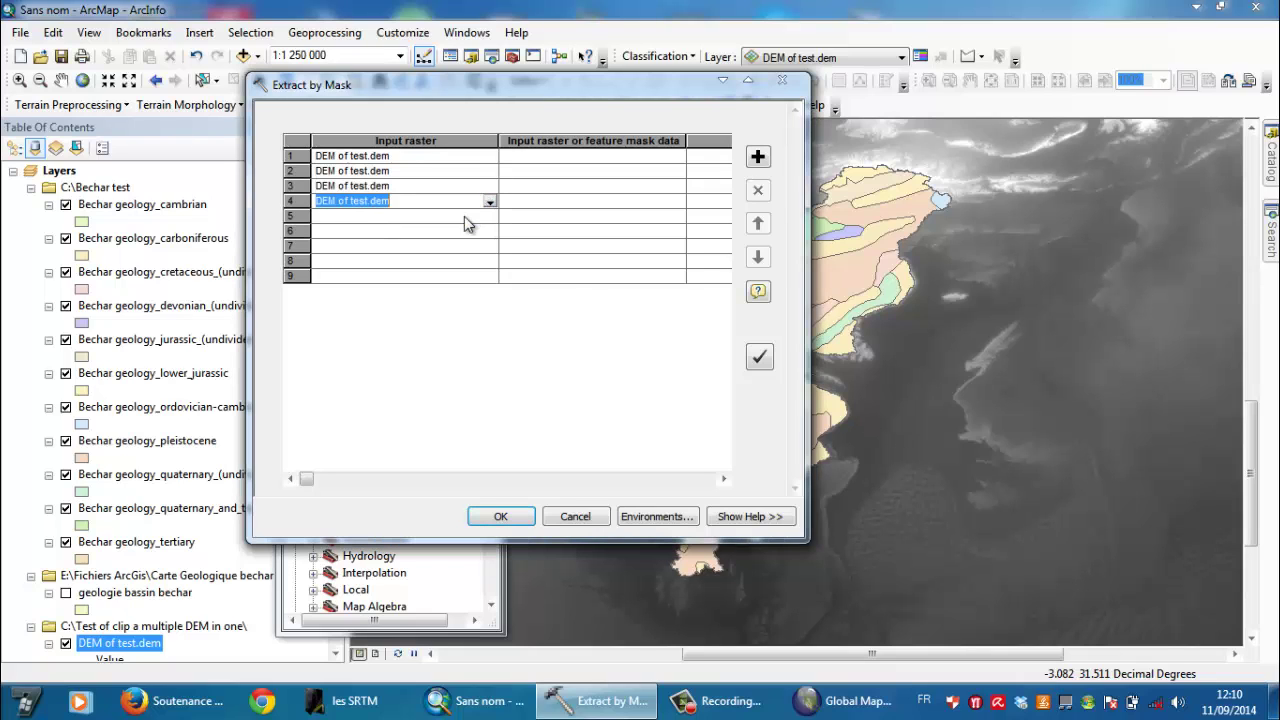
Set the input raster of rows 5–9 to DEM of test.dem
{"action": "double_click", "coordinate": [491, 214]}
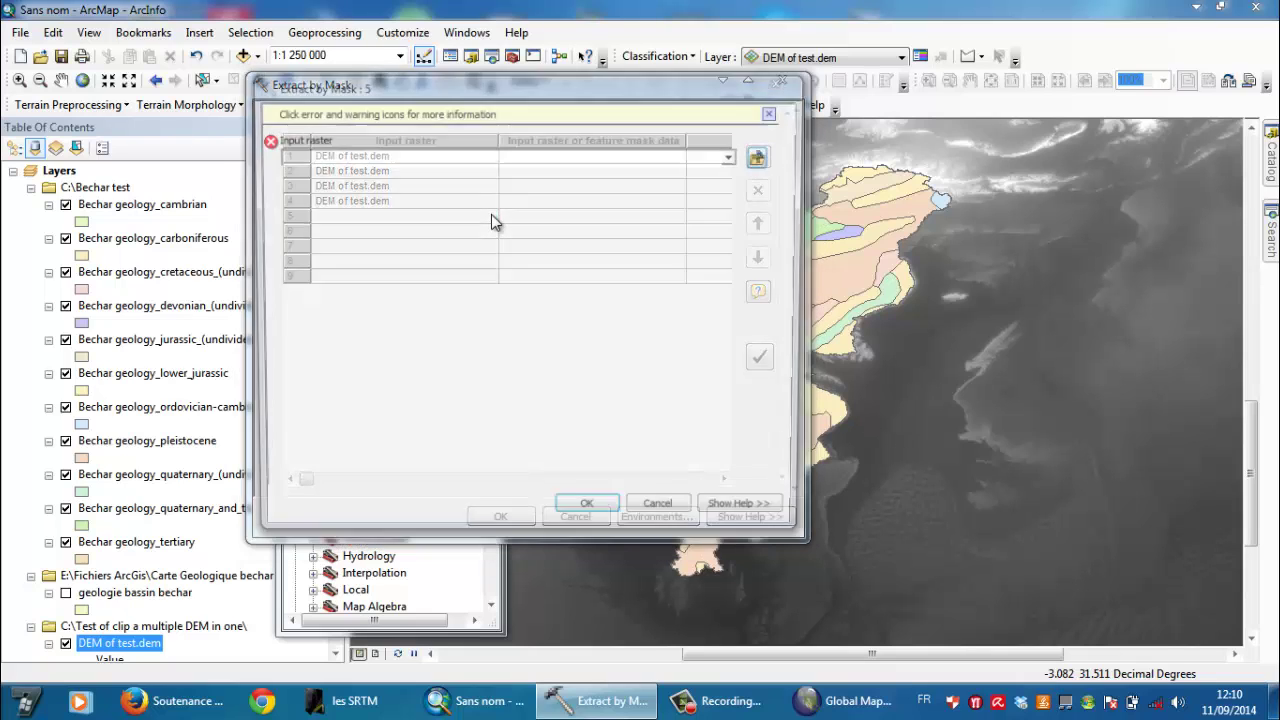
{"action": "left_click", "coordinate": [781, 81]}
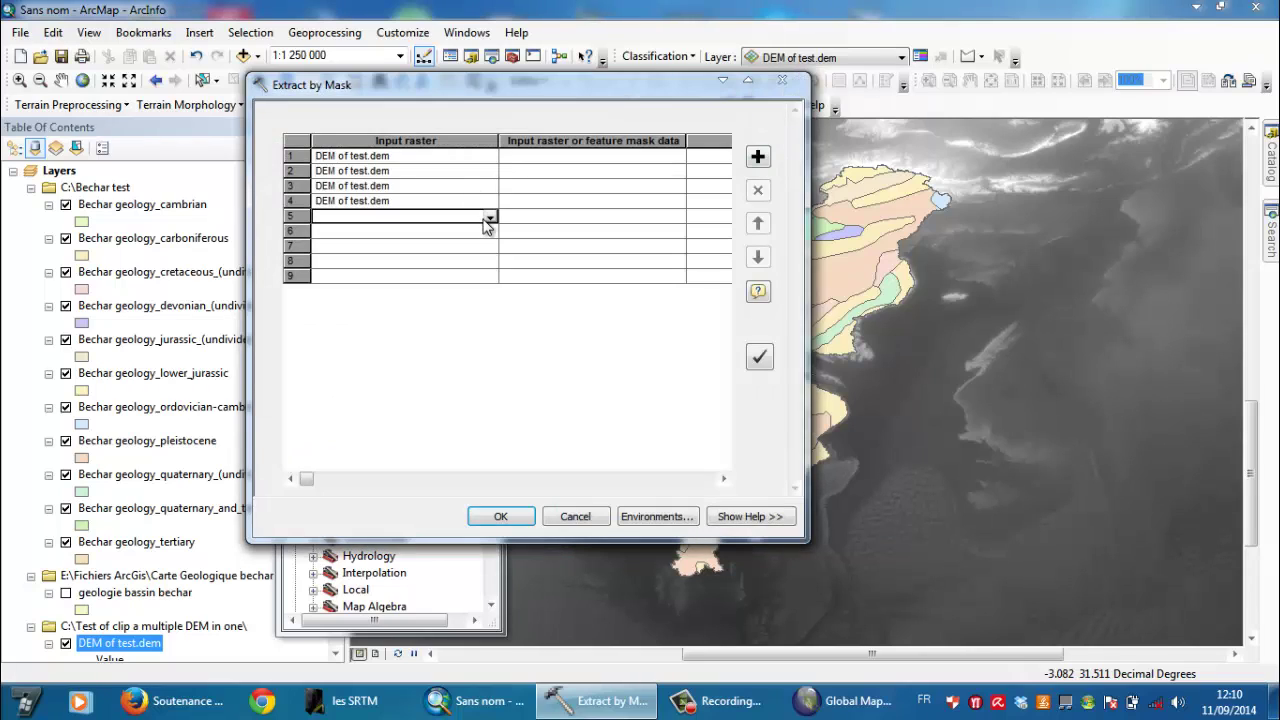
{"action": "left_click", "coordinate": [490, 218]}
{"action": "left_click", "coordinate": [488, 234]}
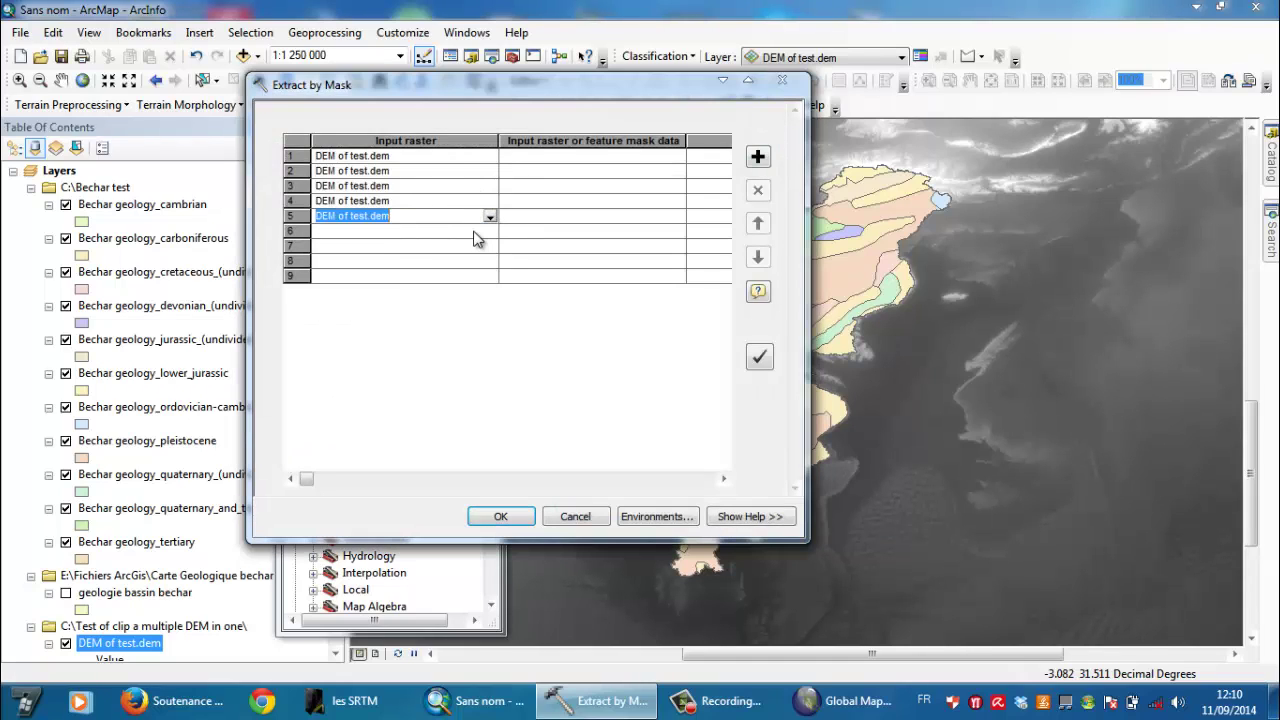
{"action": "left_click", "coordinate": [486, 237]}
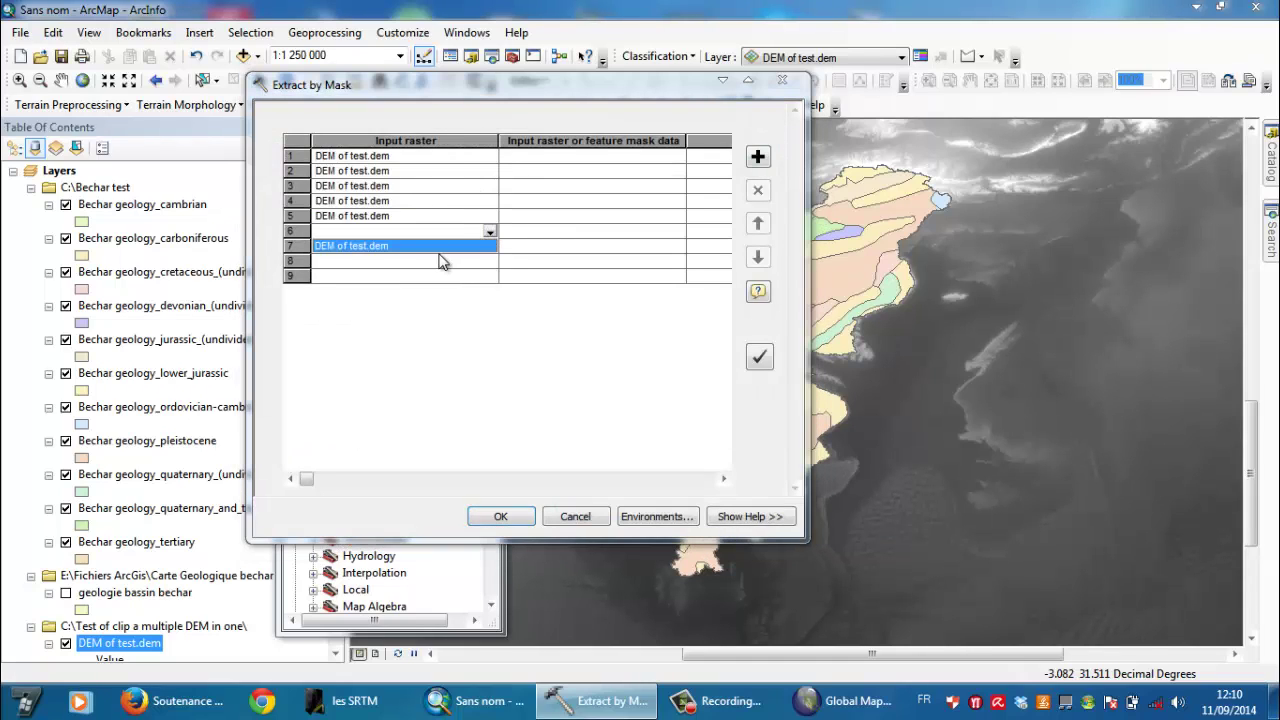
{"action": "left_click", "coordinate": [489, 246]}
{"action": "left_click", "coordinate": [490, 248]}
{"action": "left_click", "coordinate": [490, 248]}
{"action": "left_click", "coordinate": [486, 260]}
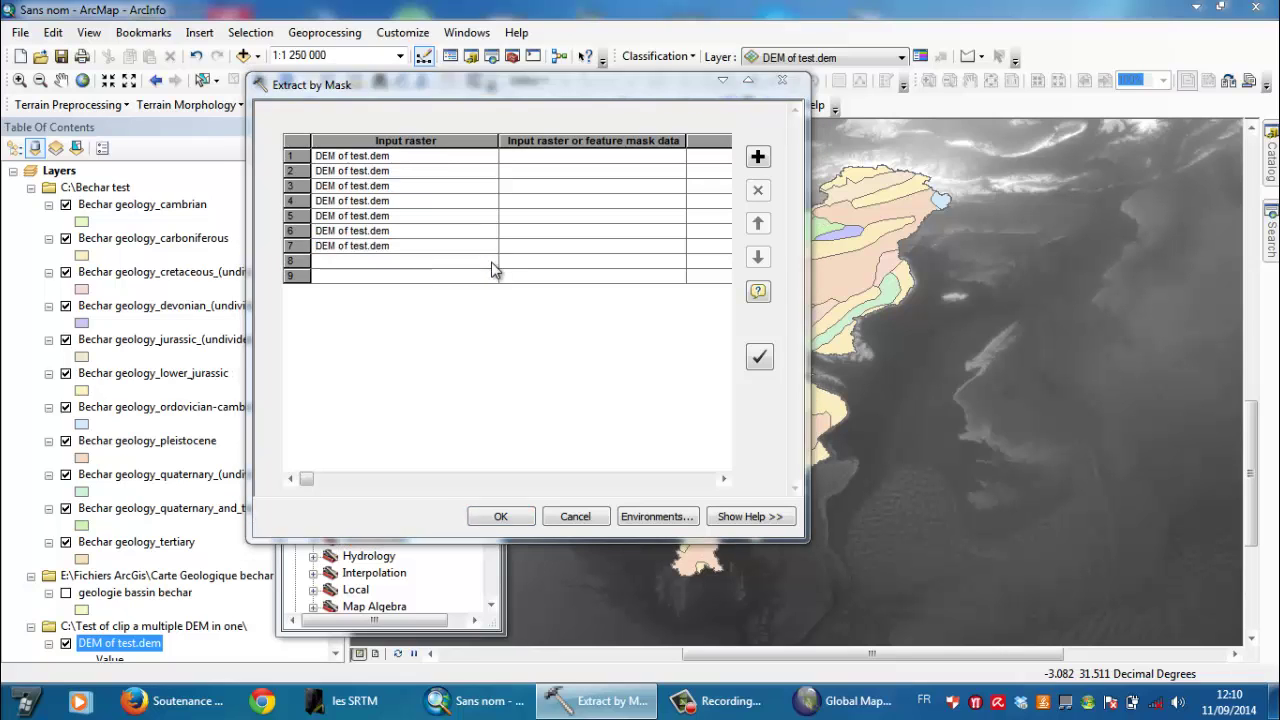
{"action": "double_click", "coordinate": [490, 270]}
{"action": "left_click", "coordinate": [797, 84]}
{"action": "left_click", "coordinate": [490, 261]}
{"action": "left_click", "coordinate": [460, 285]}
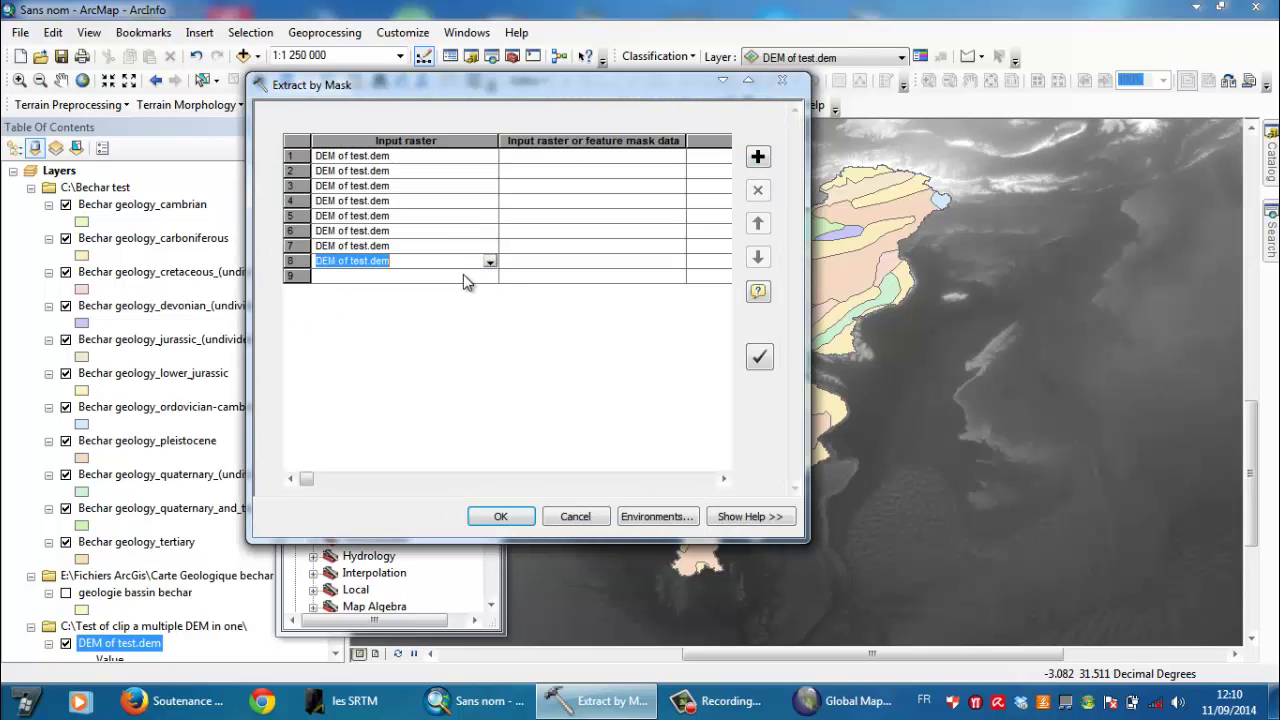
{"action": "left_click", "coordinate": [490, 277]}
{"action": "left_click", "coordinate": [471, 288]}
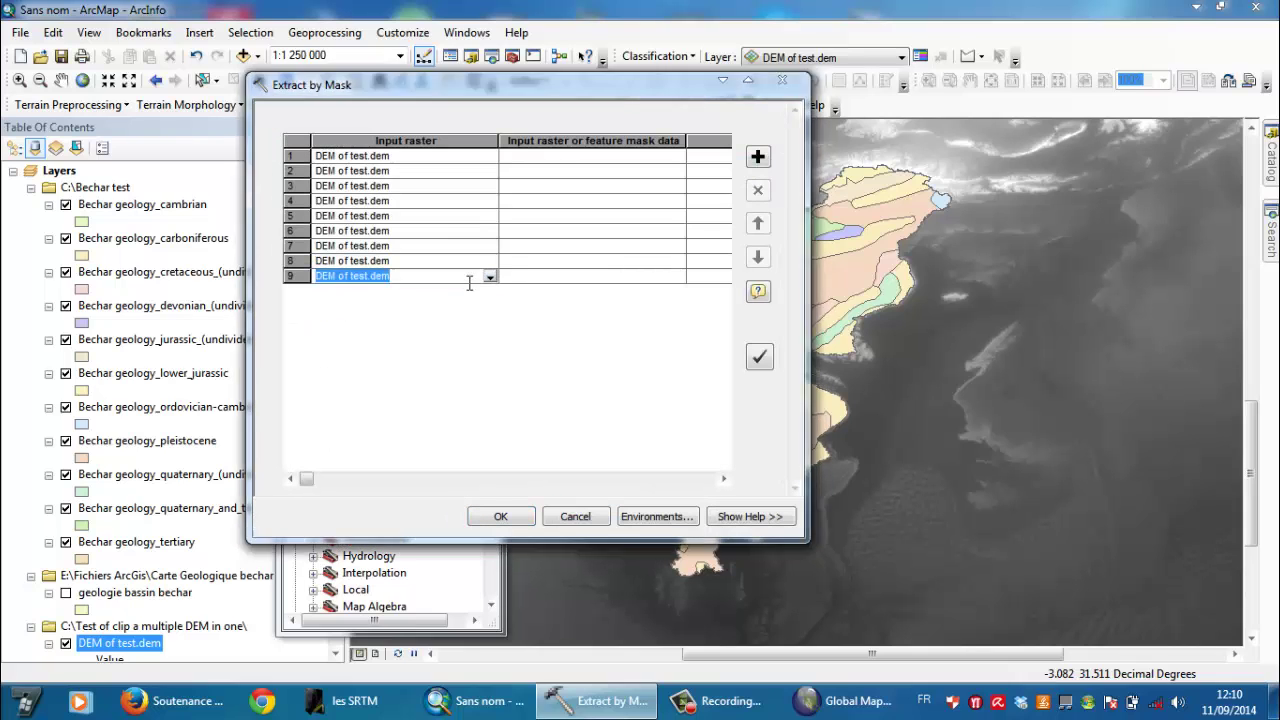
Use Bechar geology_carboniferous and geology_devonian_(undivided) as the masks for rows 1 and 2
{"action": "left_click", "coordinate": [633, 157]}
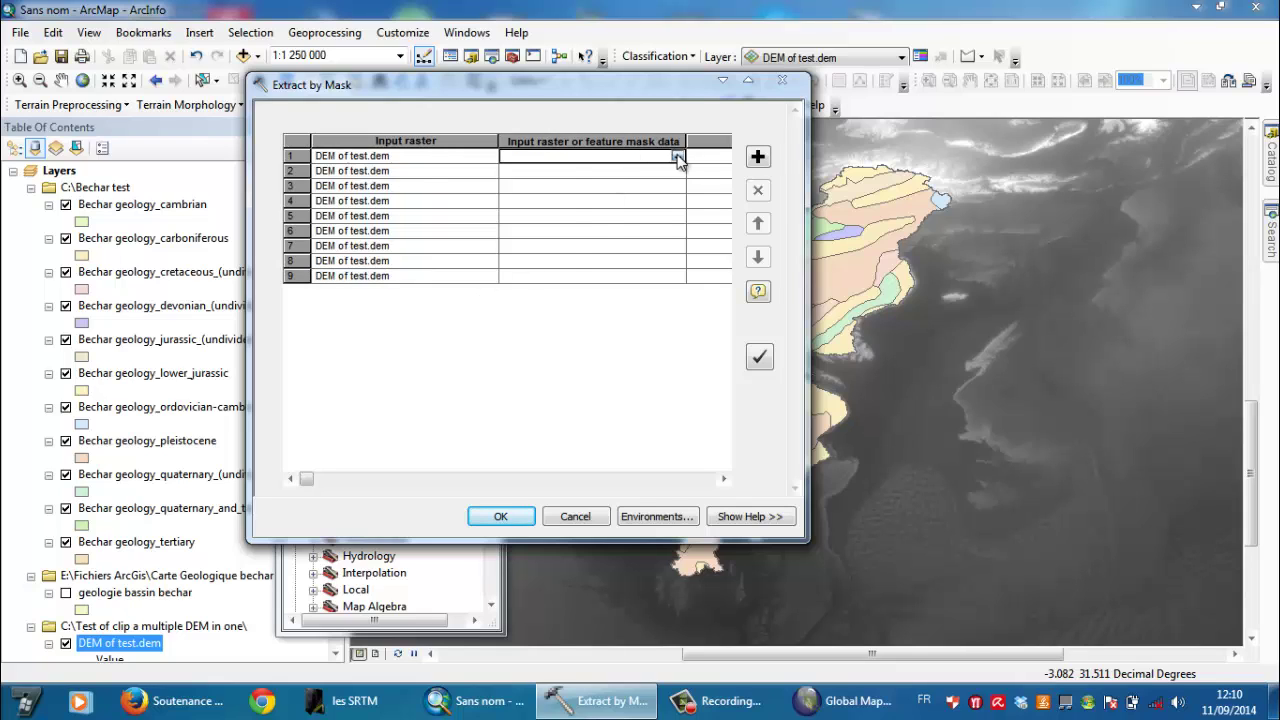
{"action": "left_click", "coordinate": [678, 158]}
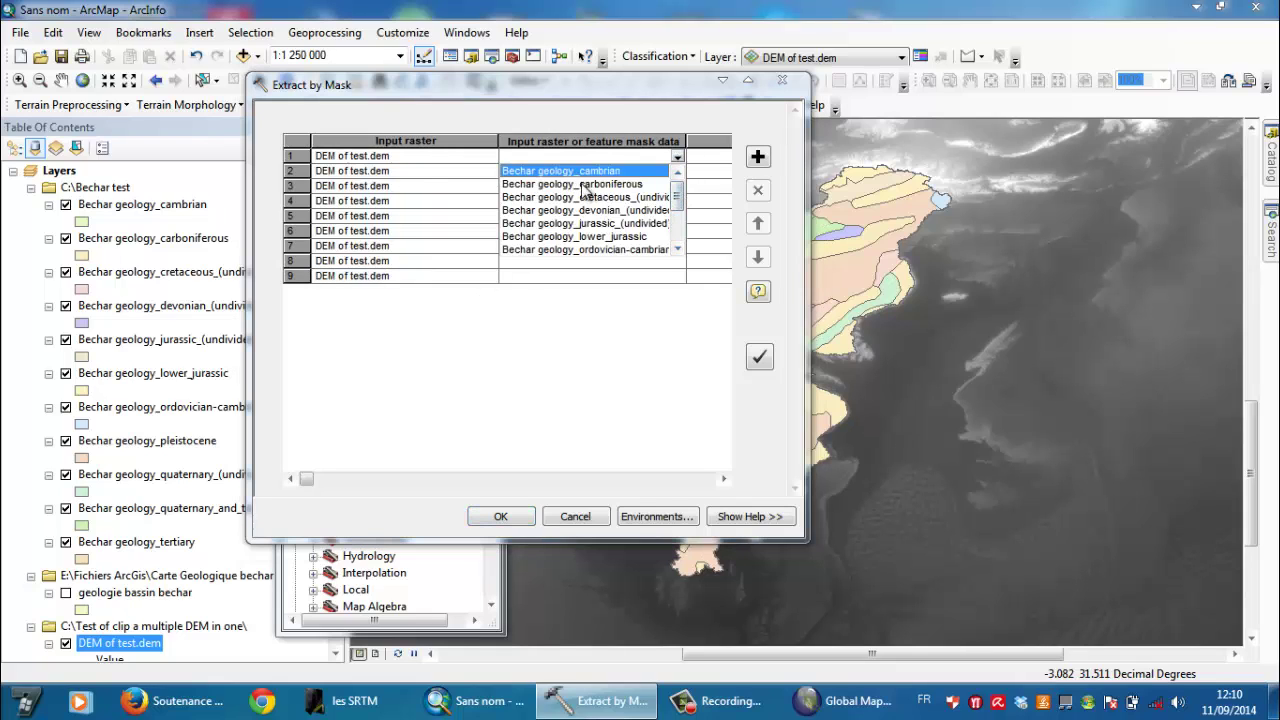
{"action": "left_click", "coordinate": [580, 185]}
{"action": "left_click", "coordinate": [680, 172]}
{"action": "left_click", "coordinate": [678, 172]}
{"action": "left_click", "coordinate": [667, 210]}
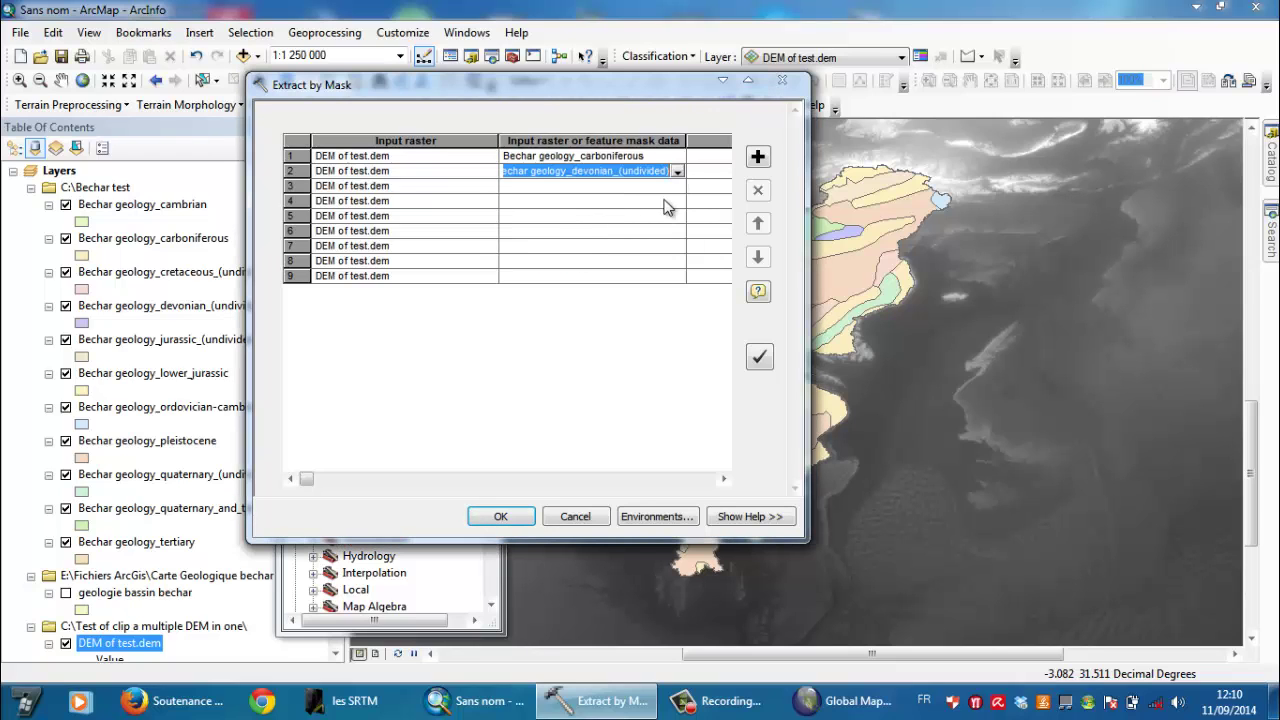
Give rows 3 and 4 the Bechar geology_lower_jurassic mask and run the batch extraction
{"action": "left_click", "coordinate": [675, 188]}
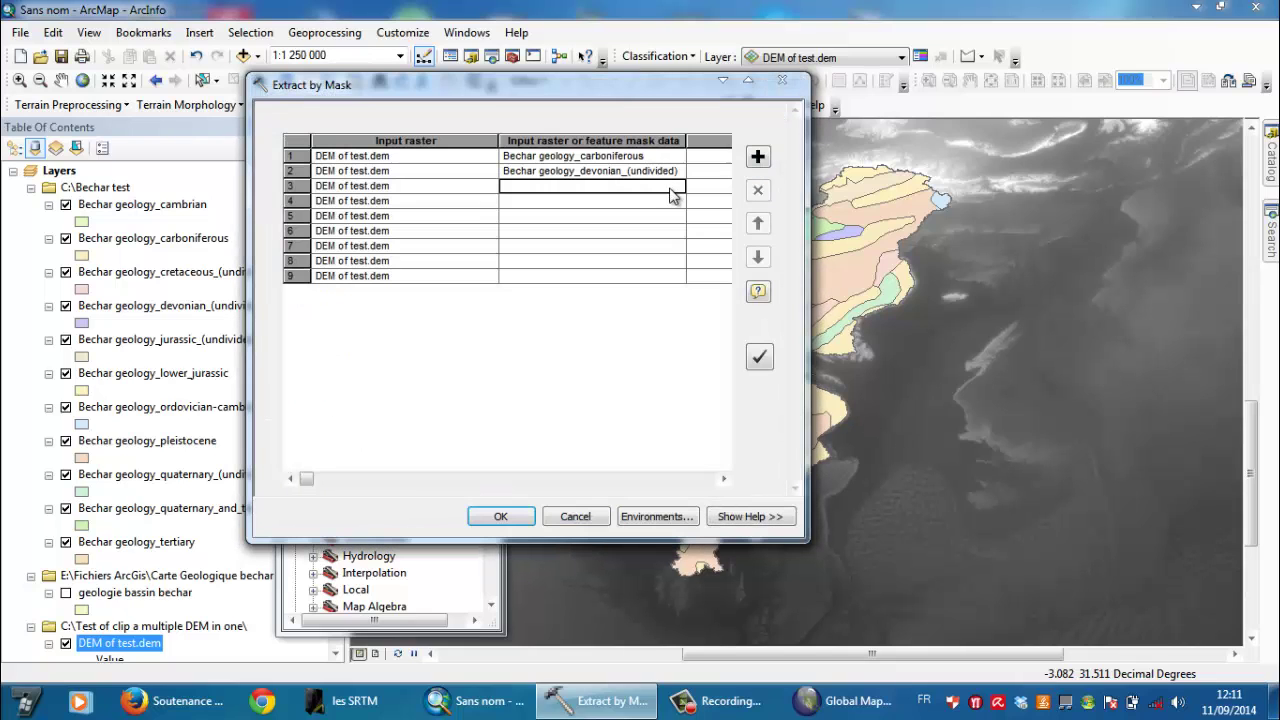
{"action": "left_click", "coordinate": [678, 189]}
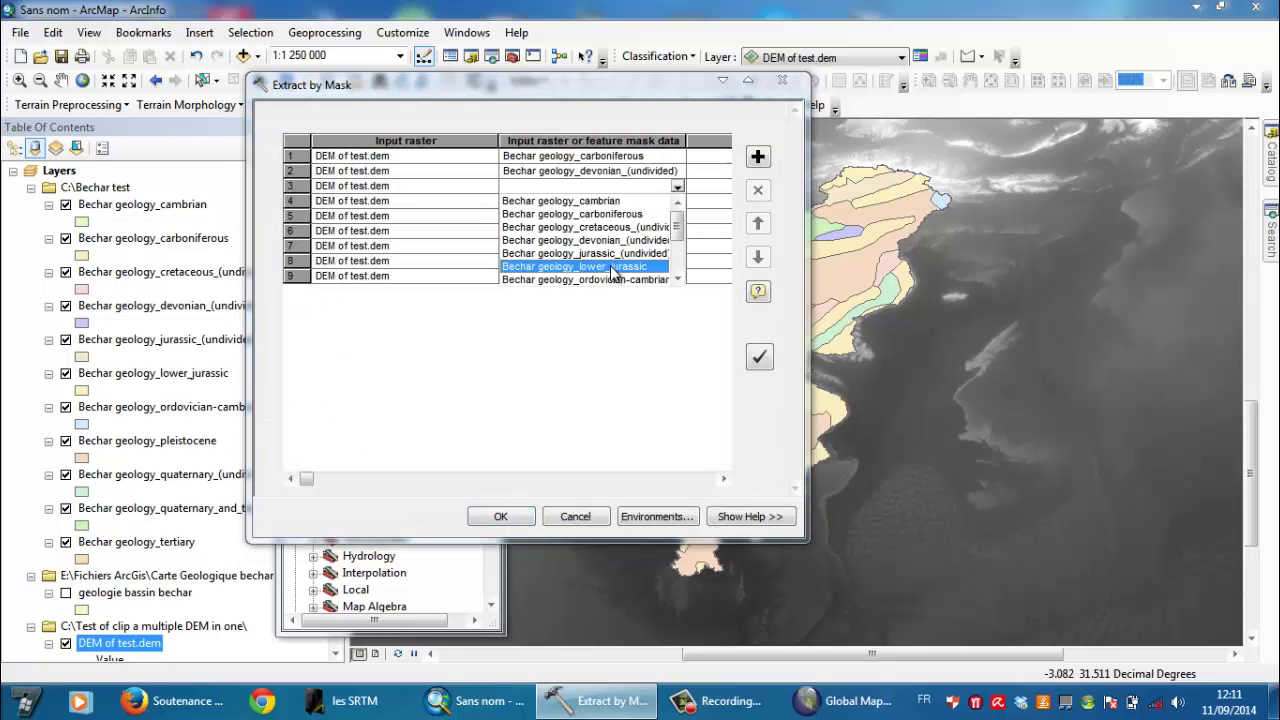
{"action": "left_click", "coordinate": [620, 271]}
{"action": "left_click", "coordinate": [672, 208]}
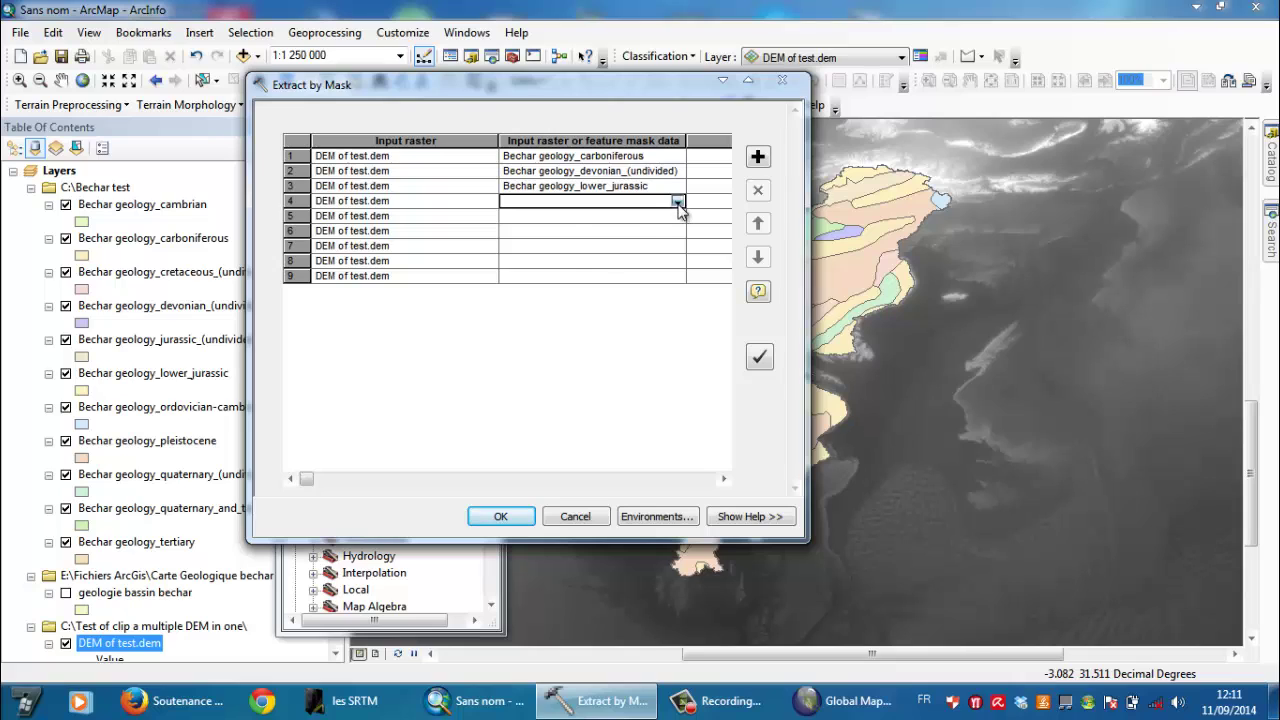
{"action": "left_click", "coordinate": [677, 203]}
{"action": "left_click", "coordinate": [605, 290]}
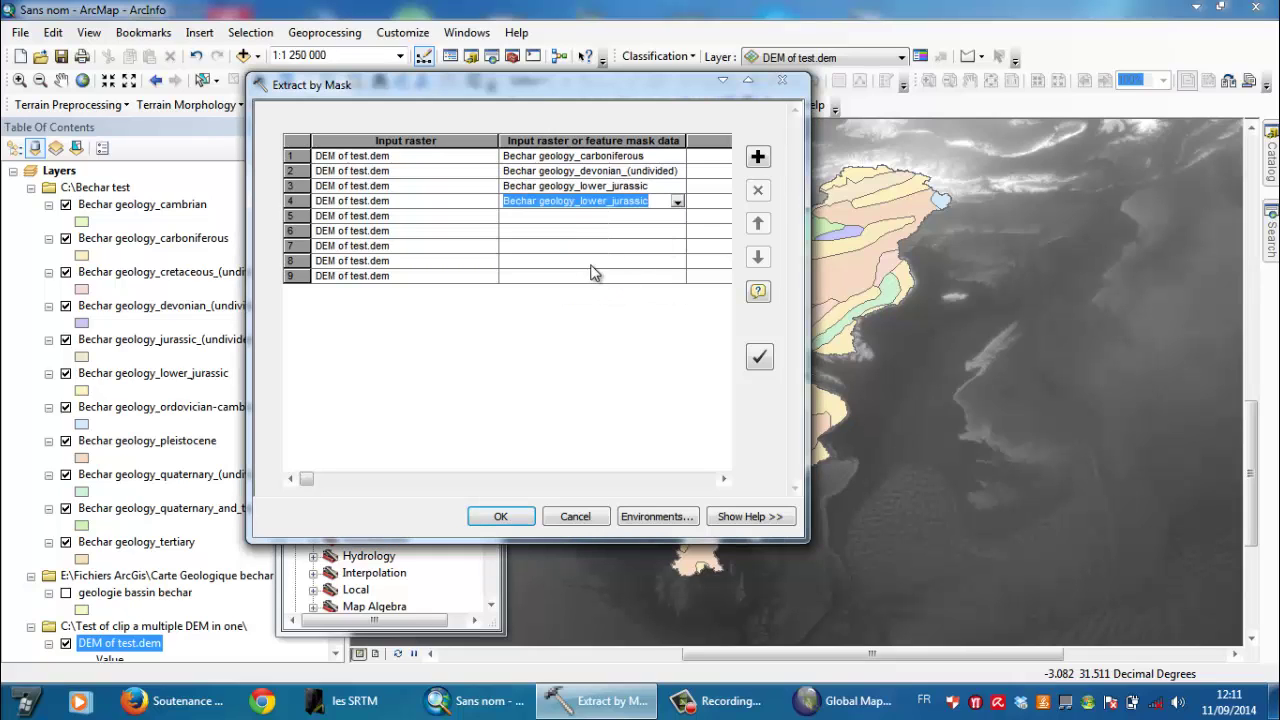
{"action": "left_click", "coordinate": [455, 264]}
{"action": "left_click", "coordinate": [468, 277]}
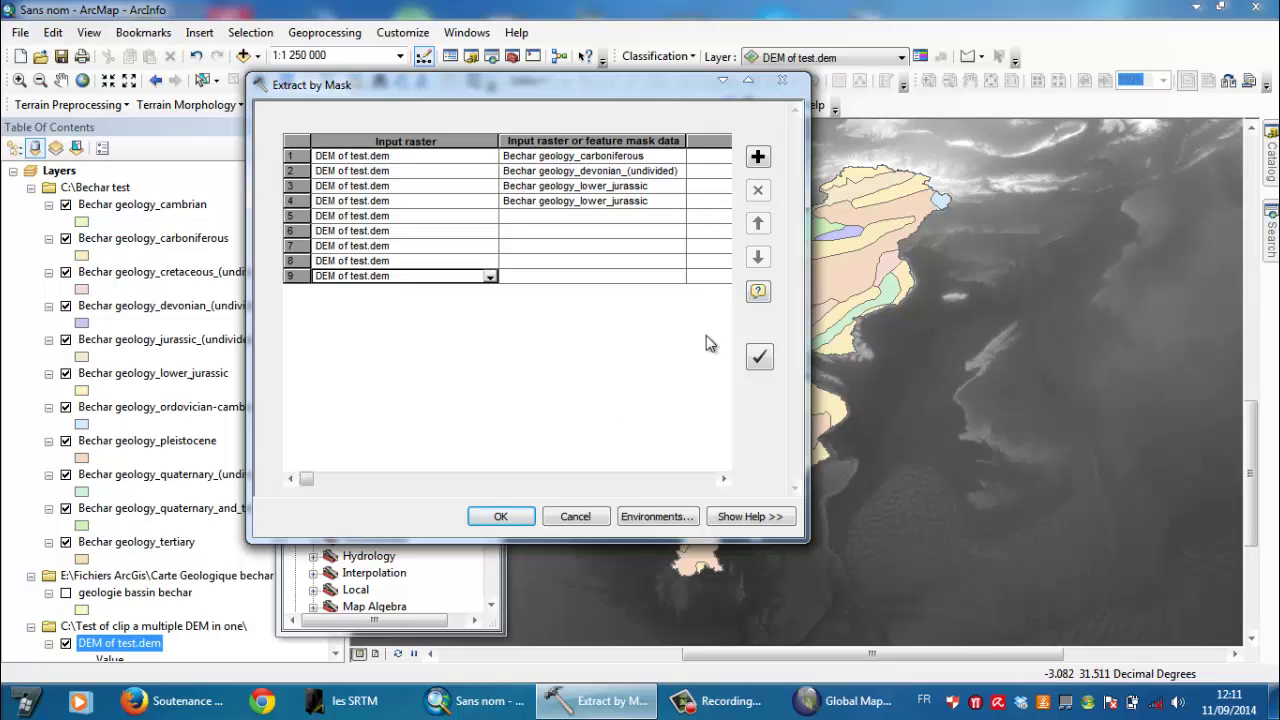
{"action": "left_click", "coordinate": [505, 517]}
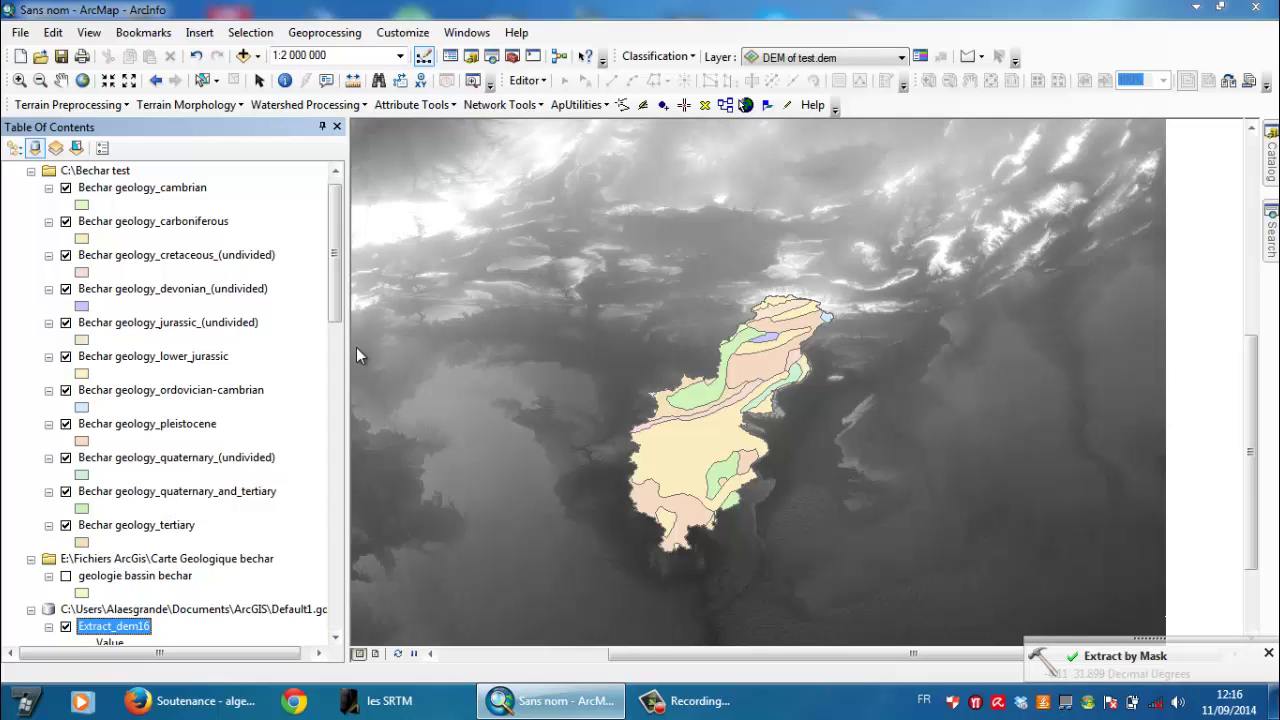
Scroll to the bottom of the Table of Contents and switch off the DEM of test.dem layer
{"action": "left_click_drag", "start_coordinate": [340, 290], "coordinate": [280, 598]}
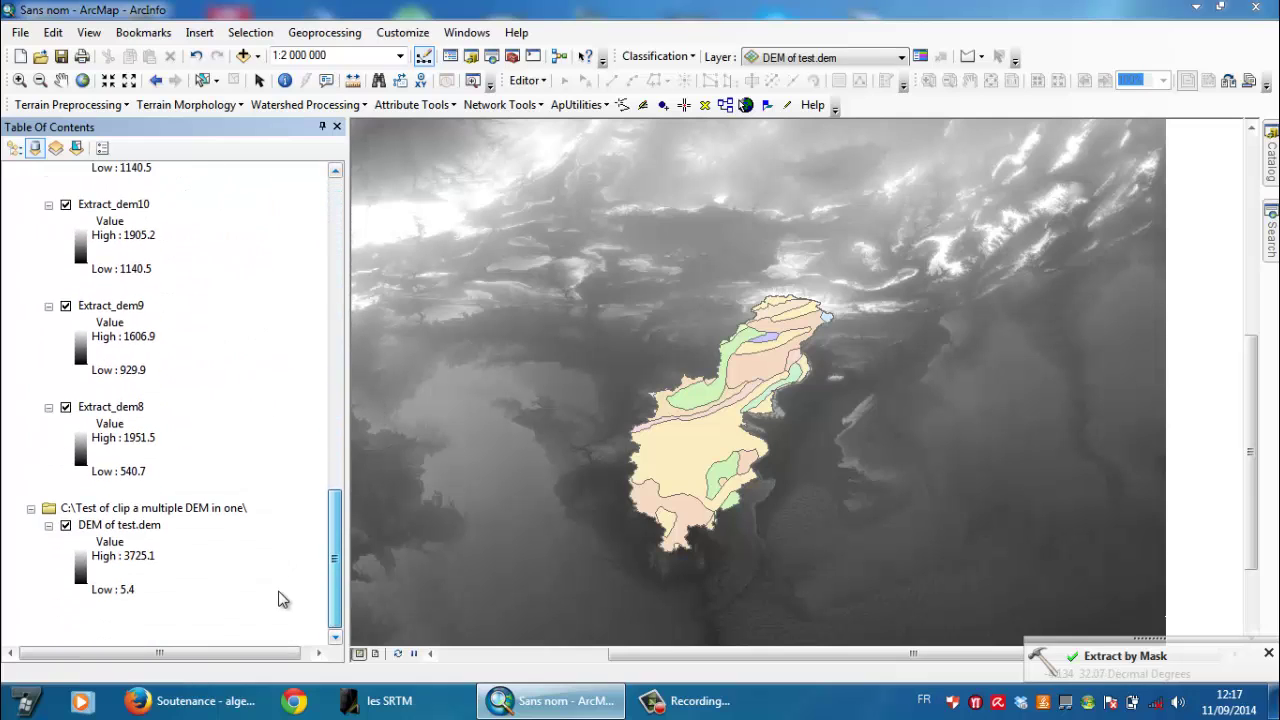
{"action": "left_click", "coordinate": [66, 526]}
{"action": "left_click_drag", "start_coordinate": [337, 537], "coordinate": [349, 195]}
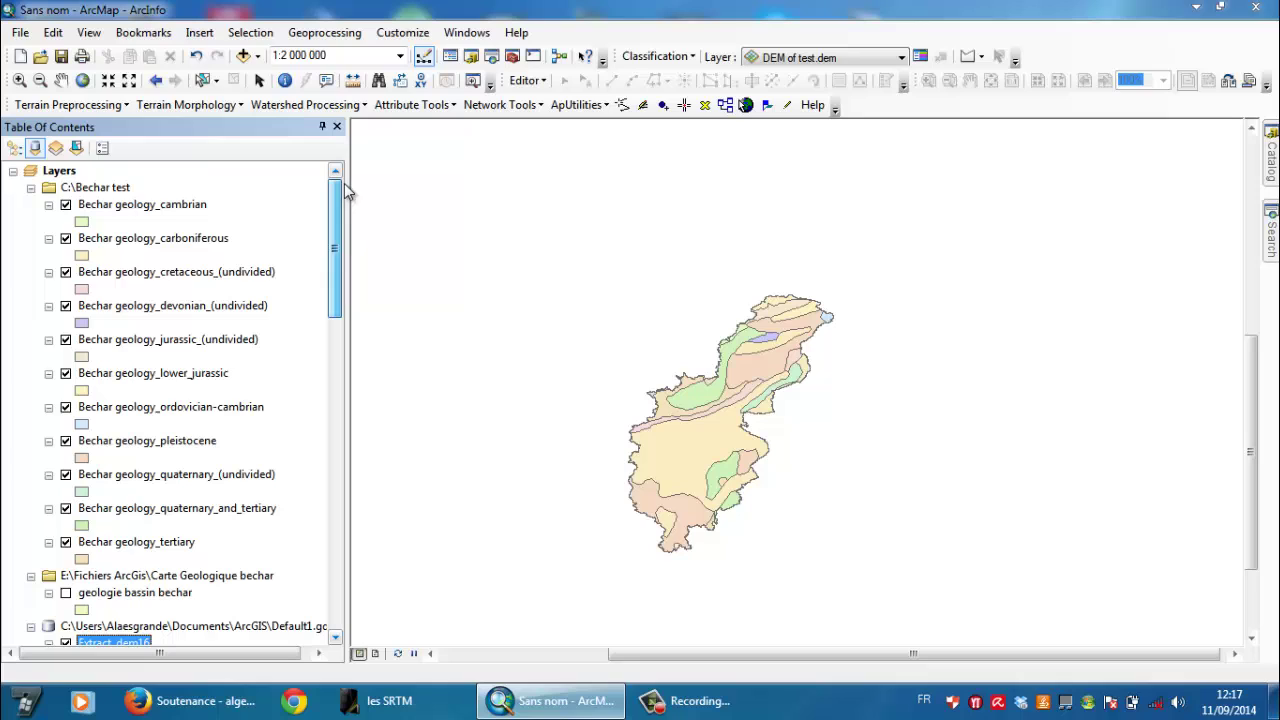
Switch off the Bechar geology layers from carboniferous through tertiary
{"action": "left_click", "coordinate": [66, 238]}
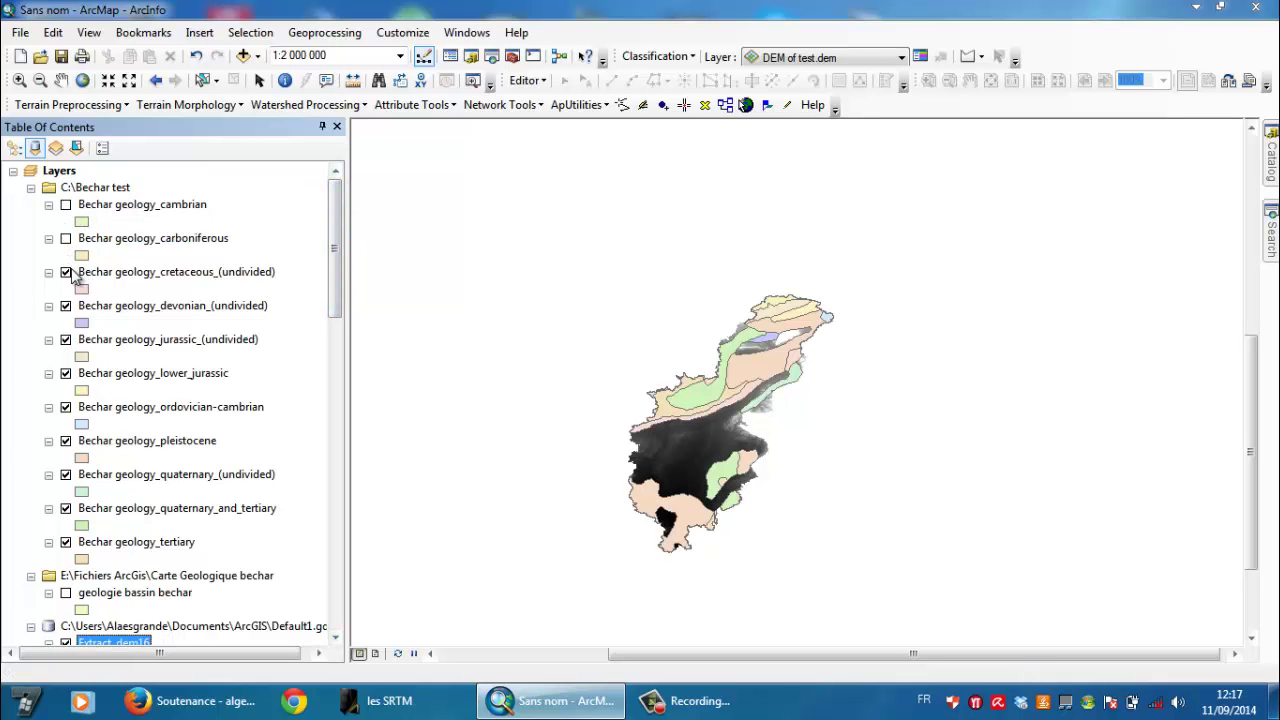
{"action": "left_click", "coordinate": [66, 272]}
{"action": "left_click", "coordinate": [66, 306]}
{"action": "left_click", "coordinate": [66, 340]}
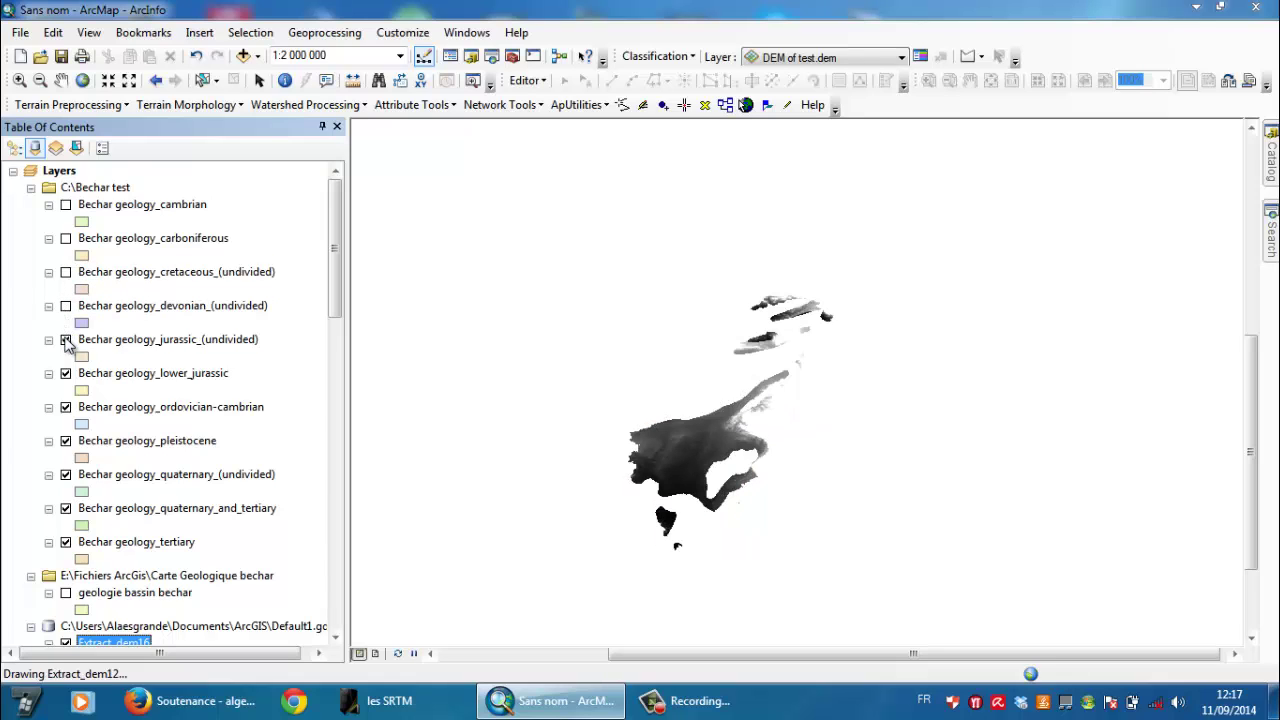
{"action": "left_click", "coordinate": [66, 373]}
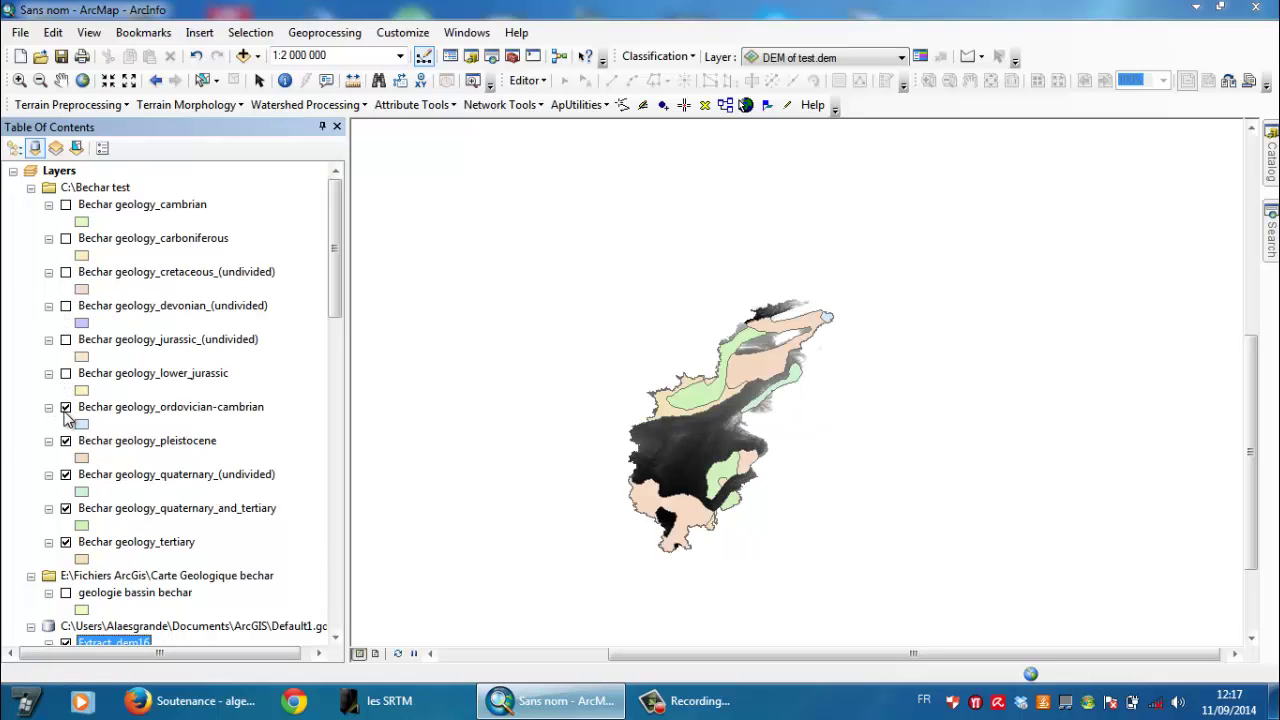
{"action": "left_click", "coordinate": [66, 407]}
{"action": "left_click", "coordinate": [66, 441]}
{"action": "left_click", "coordinate": [66, 475]}
{"action": "left_click", "coordinate": [66, 508]}
{"action": "left_click", "coordinate": [66, 542]}
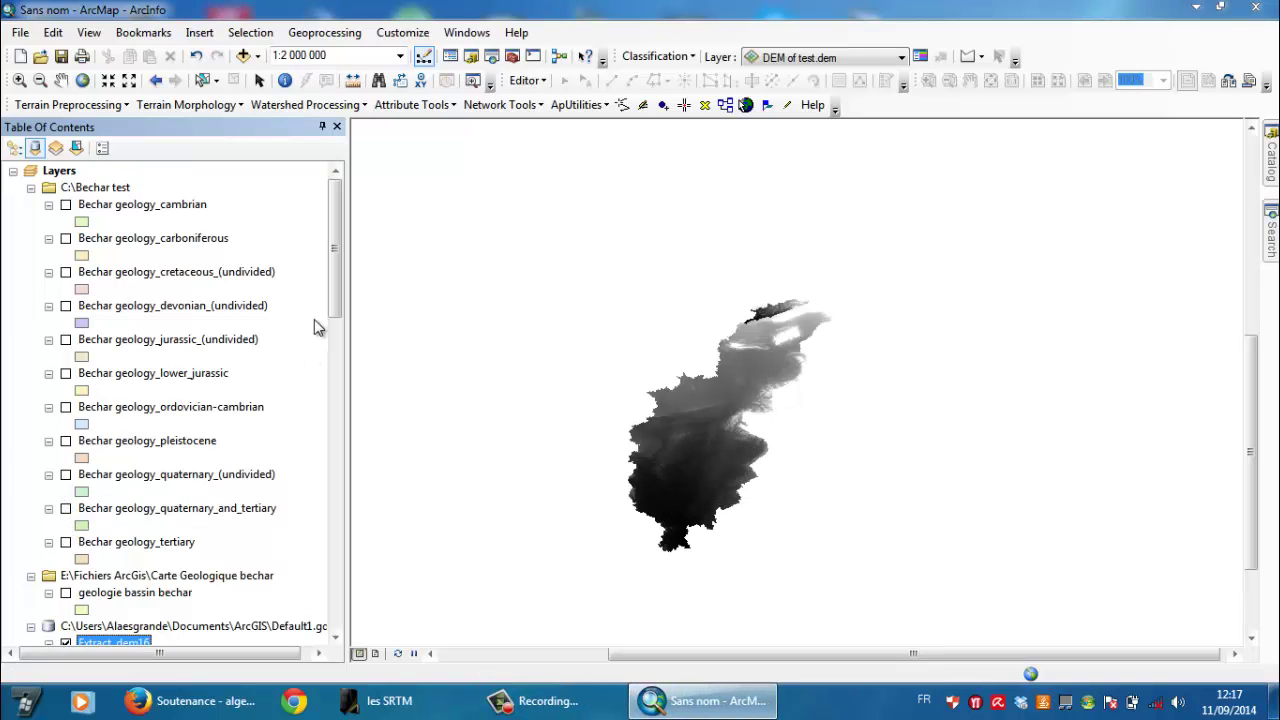
{"action": "left_click_drag", "start_coordinate": [333, 300], "coordinate": [337, 385]}
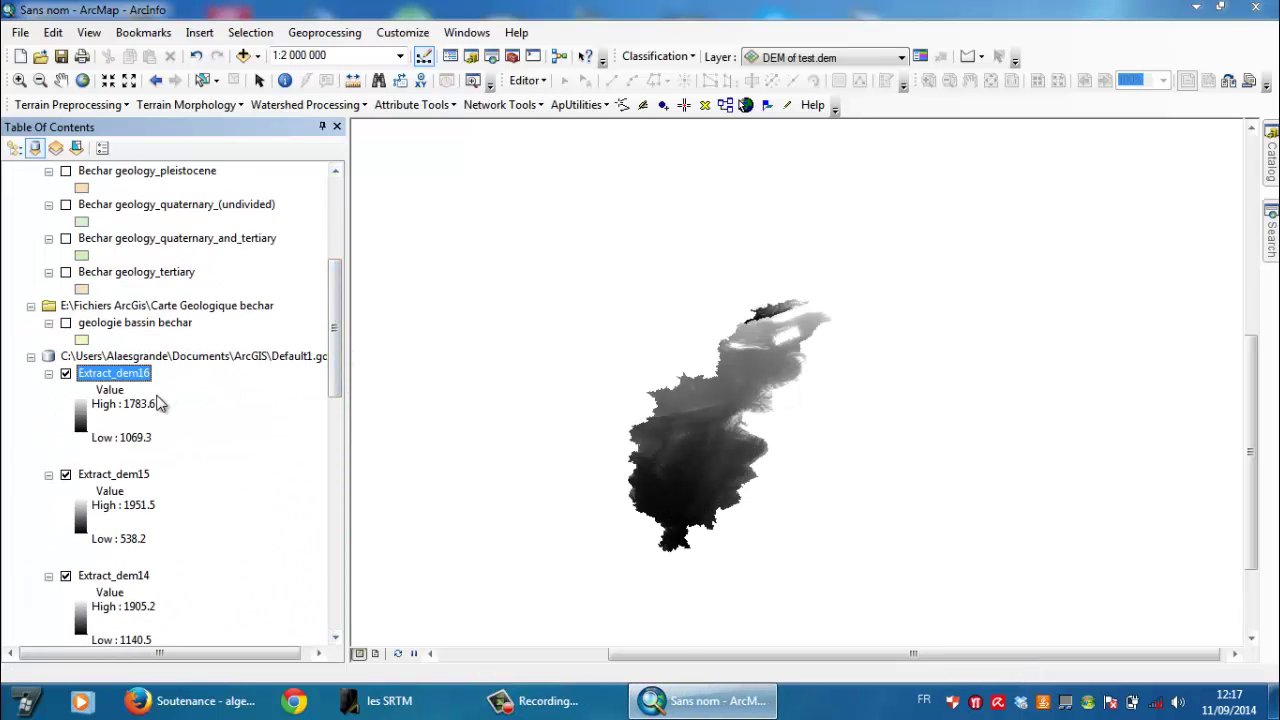
Select the Extract_dem8 raster and hide it
{"action": "scroll", "coordinate": [157, 403], "scroll_direction": "down", "scroll_amount": 10}
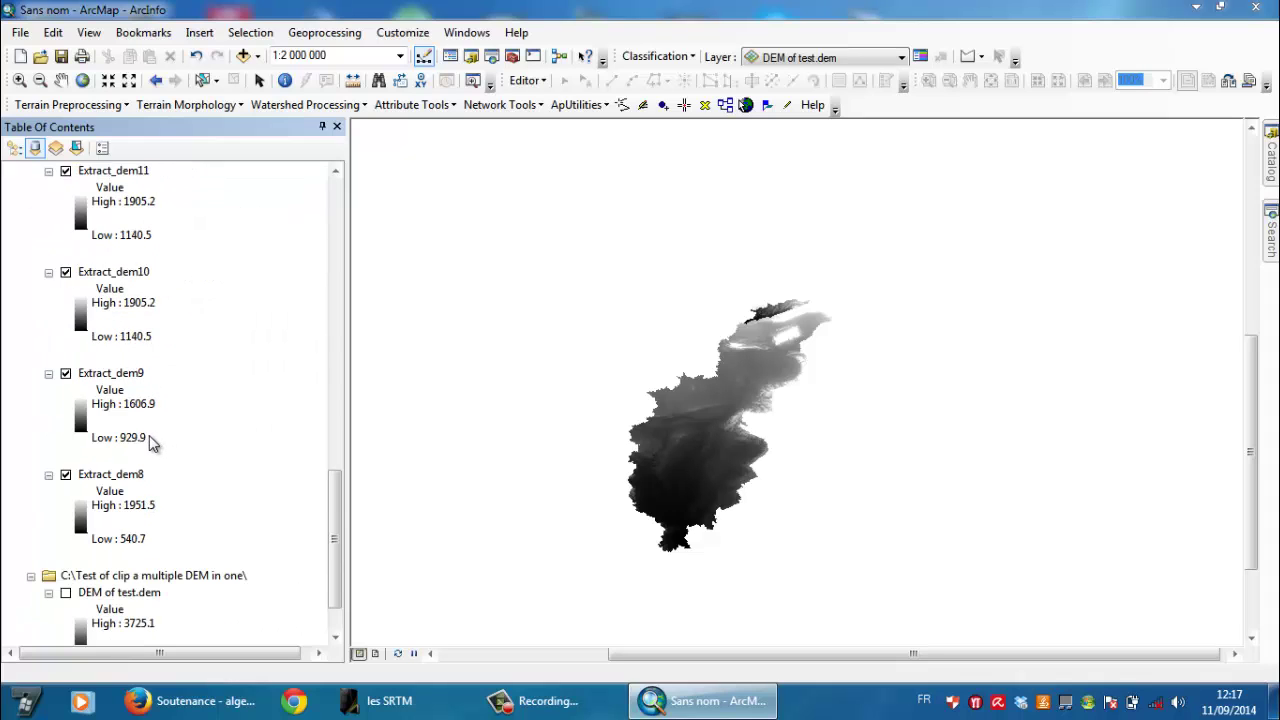
{"action": "left_click", "coordinate": [80, 475]}
{"action": "left_click", "coordinate": [66, 475]}
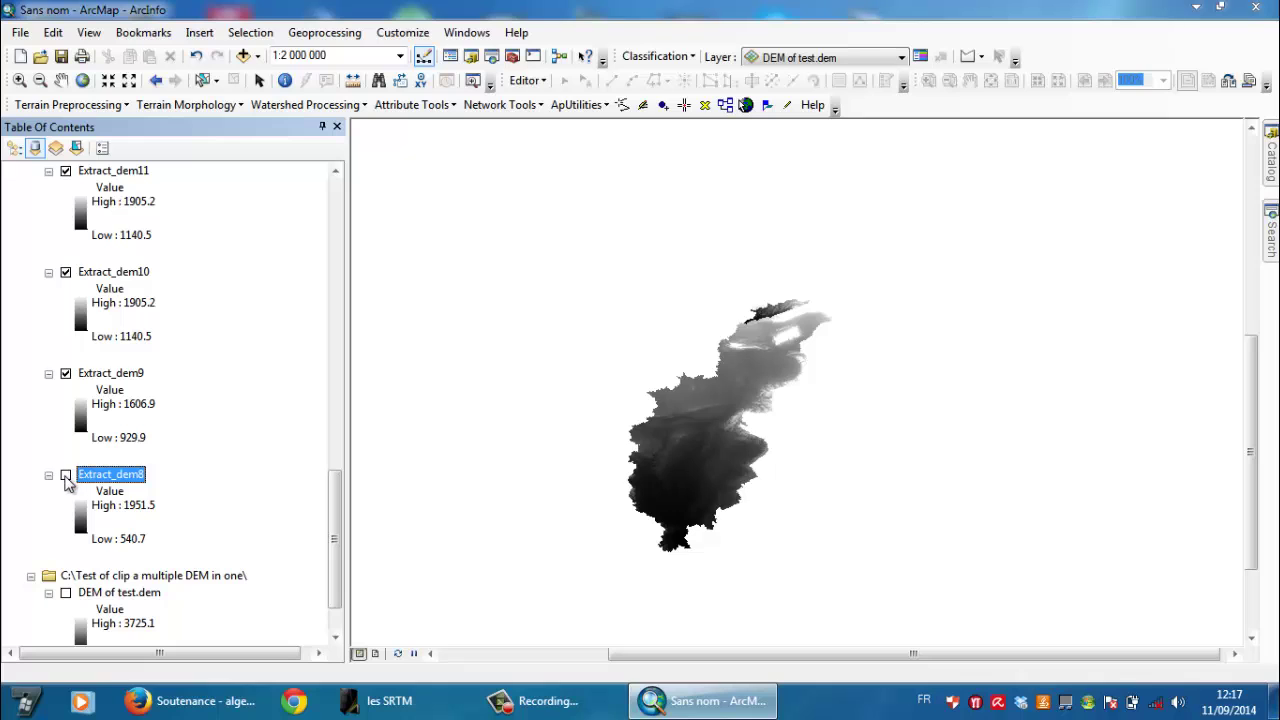
Toggle Extract_dem16 and Extract_dem15, leaving Extract_dem15 hidden, and show Extract_dem8 again
{"action": "scroll", "coordinate": [143, 371], "scroll_direction": "up", "scroll_amount": 6}
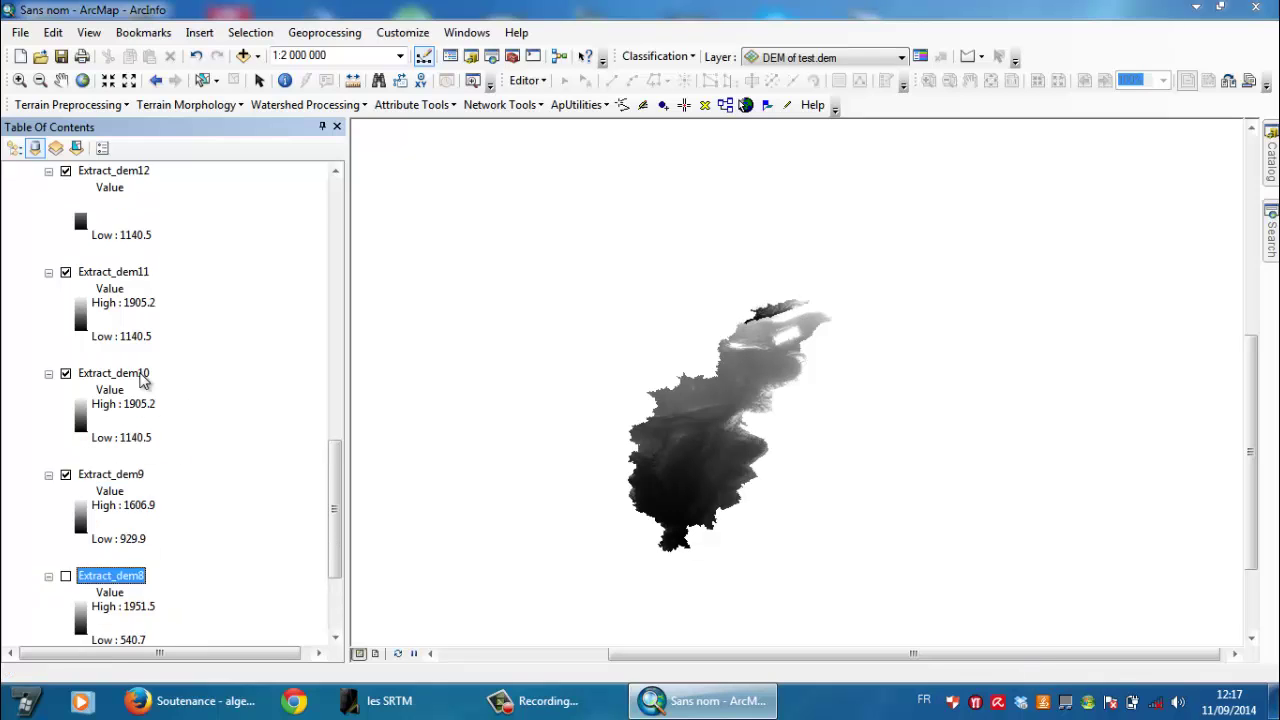
{"action": "scroll", "coordinate": [140, 370], "scroll_direction": "up", "scroll_amount": 1}
{"action": "scroll", "coordinate": [143, 371], "scroll_direction": "up", "scroll_amount": 4}
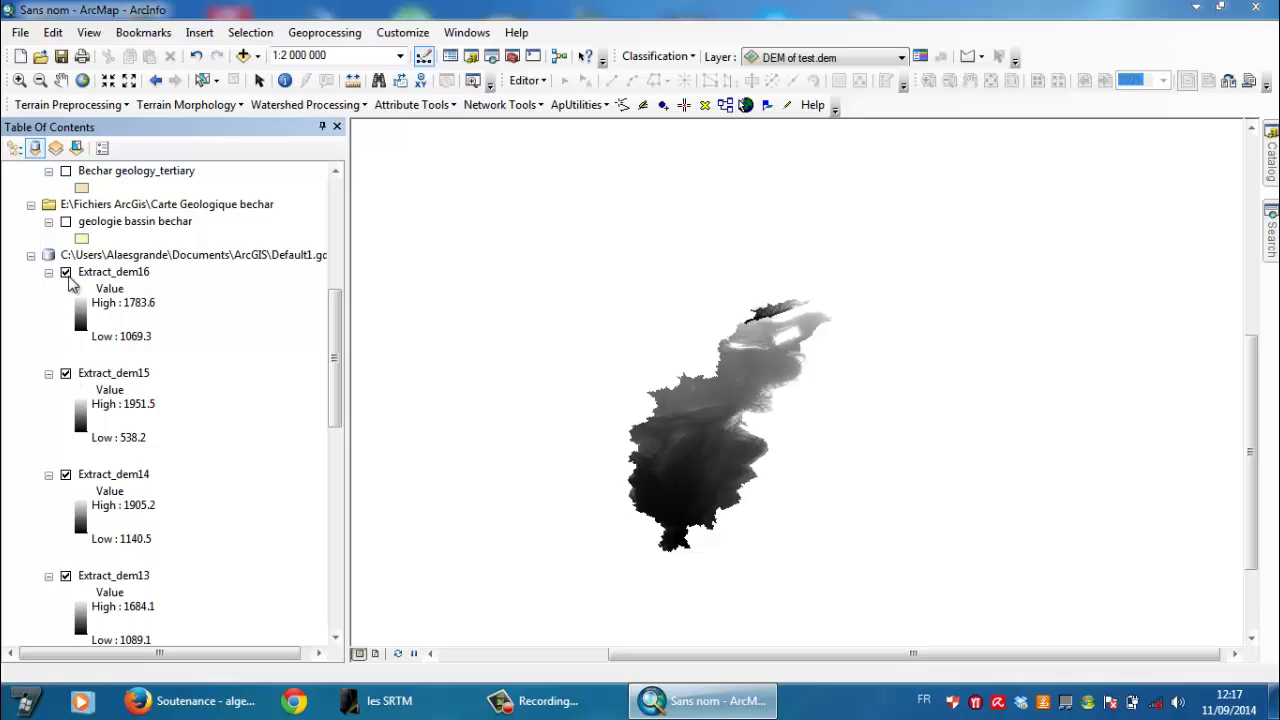
{"action": "left_click", "coordinate": [66, 272]}
{"action": "left_click", "coordinate": [66, 373]}
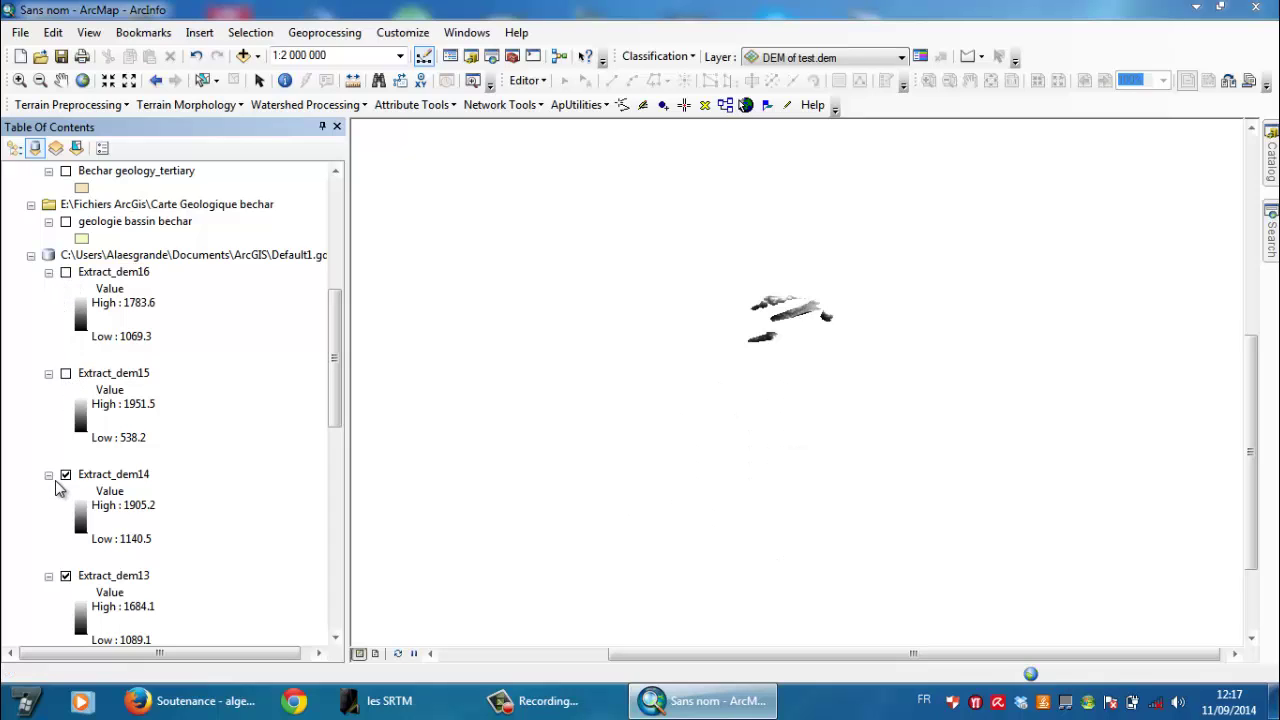
{"action": "left_click", "coordinate": [66, 373]}
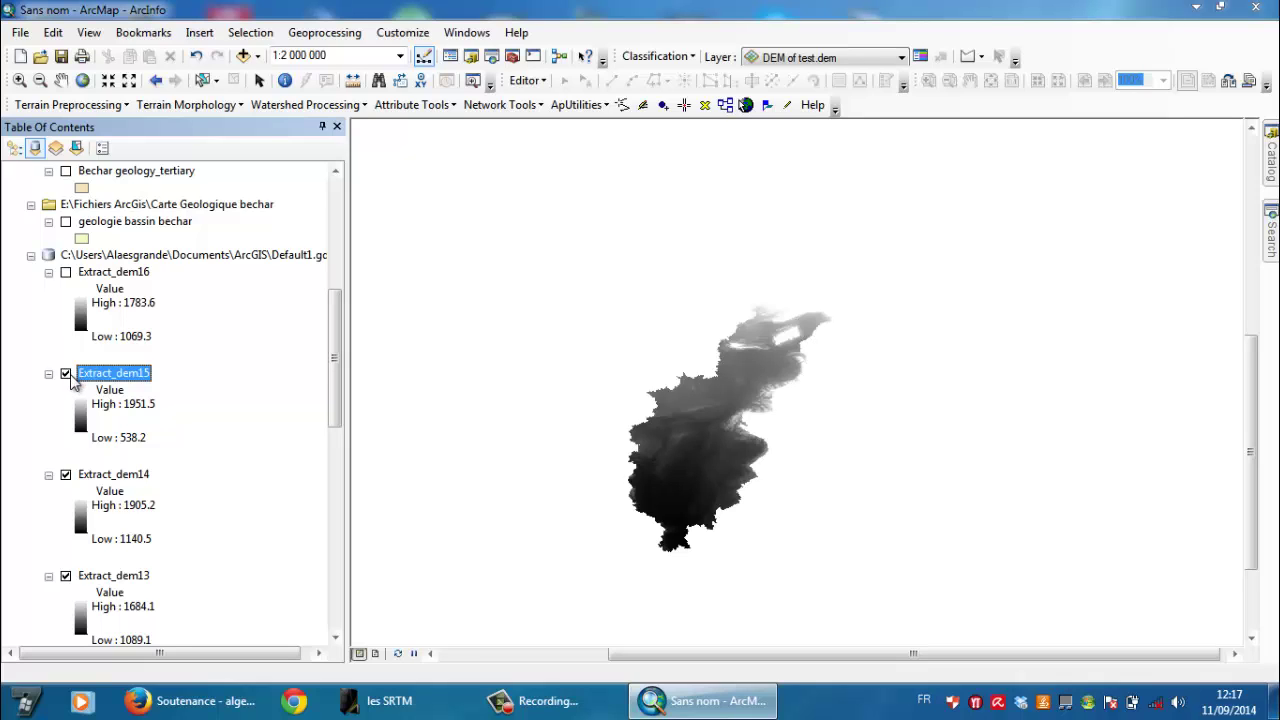
{"action": "left_click", "coordinate": [66, 374]}
{"action": "left_click", "coordinate": [66, 272]}
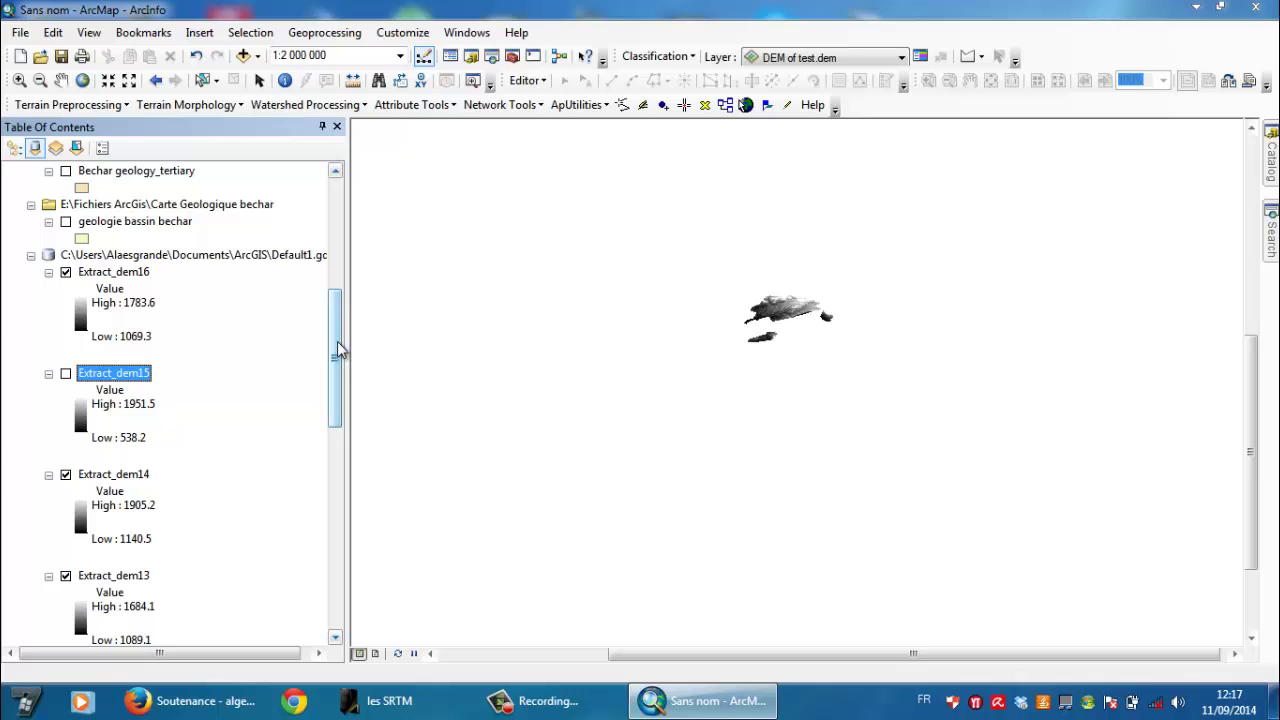
{"action": "left_click_drag", "start_coordinate": [337, 349], "coordinate": [333, 512]}
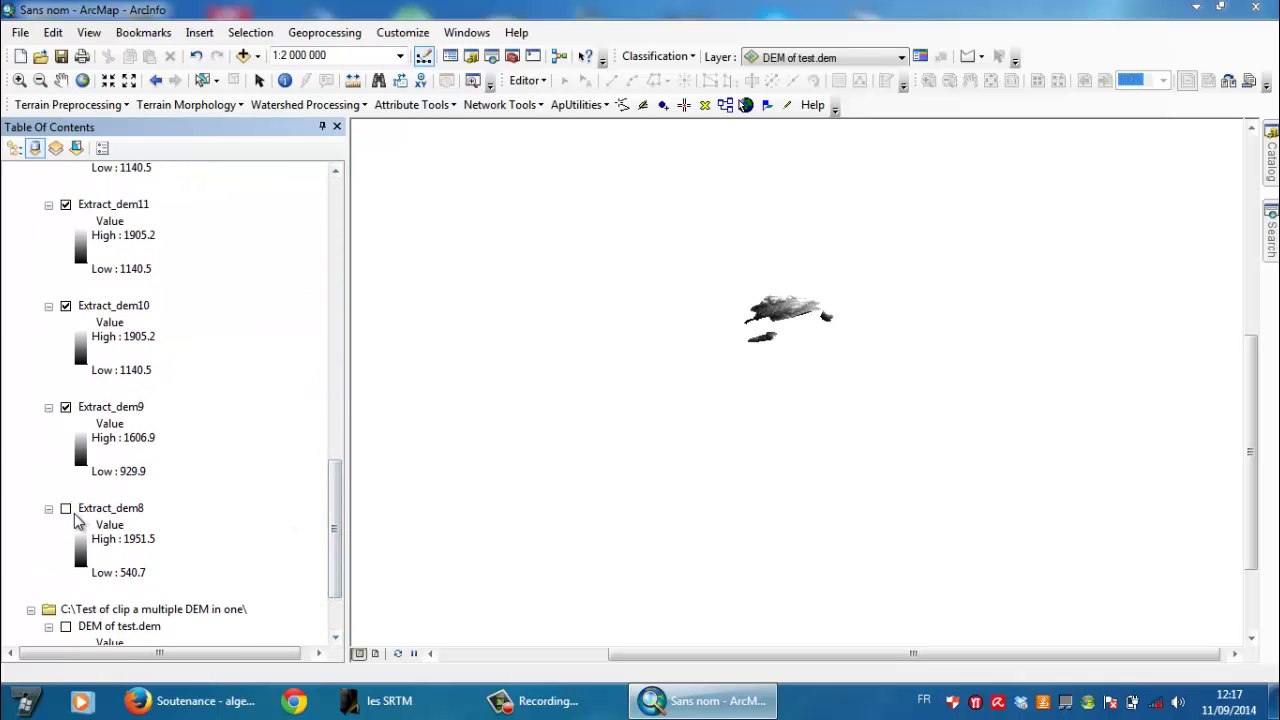
{"action": "left_click", "coordinate": [67, 510]}
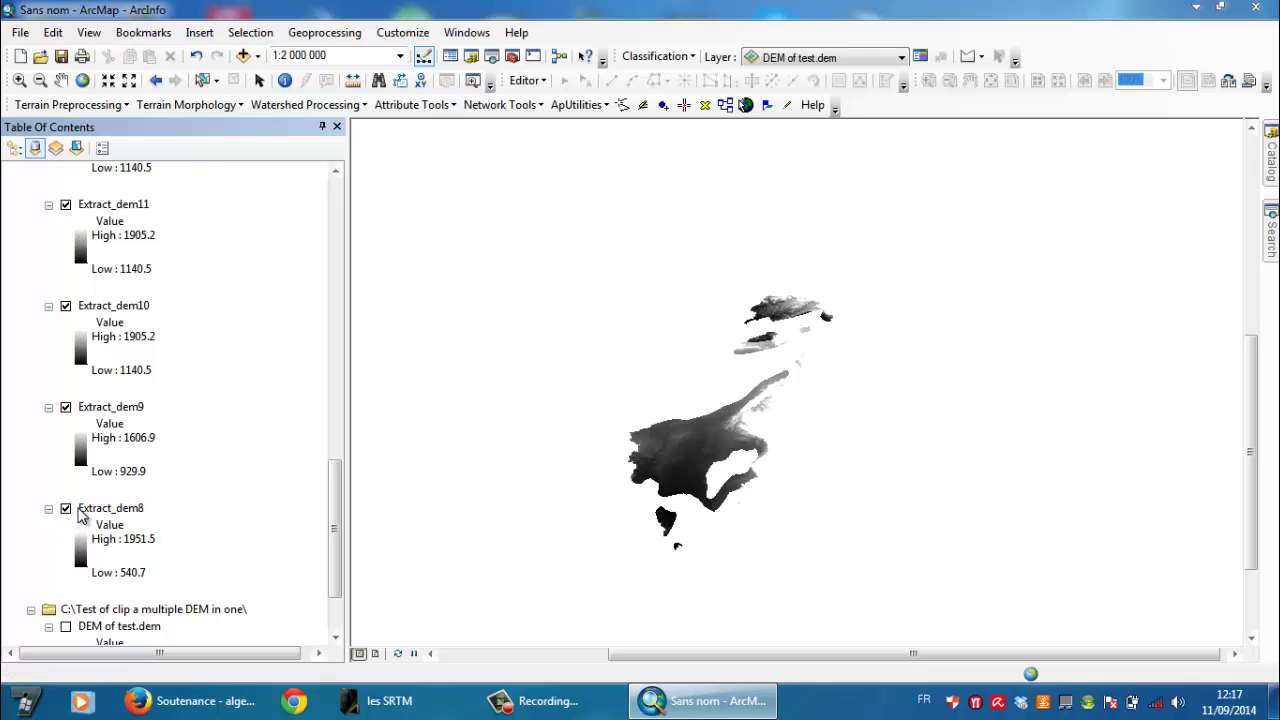
Zoom in and out over the clipped Extract_dem rasters, ending near 1:800 000
{"action": "scroll", "coordinate": [835, 487], "scroll_direction": "down", "scroll_amount": 2}
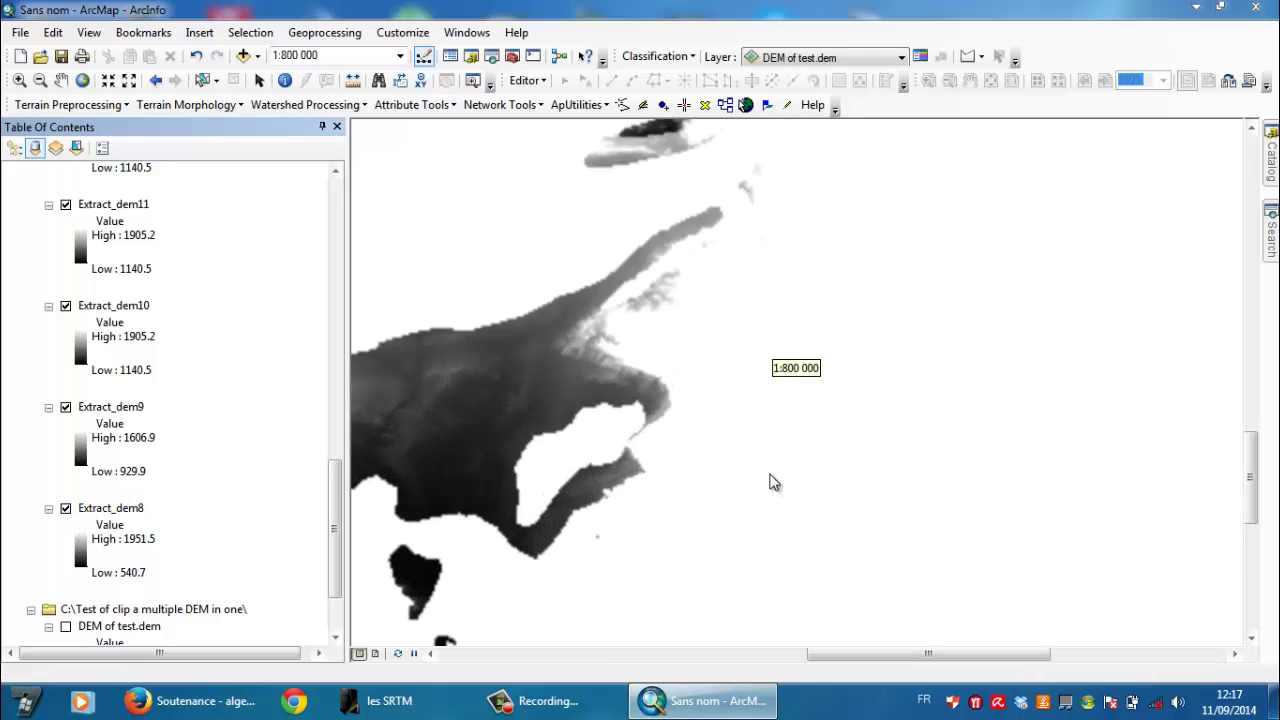
{"action": "scroll", "coordinate": [772, 480], "scroll_direction": "up", "scroll_amount": 3}
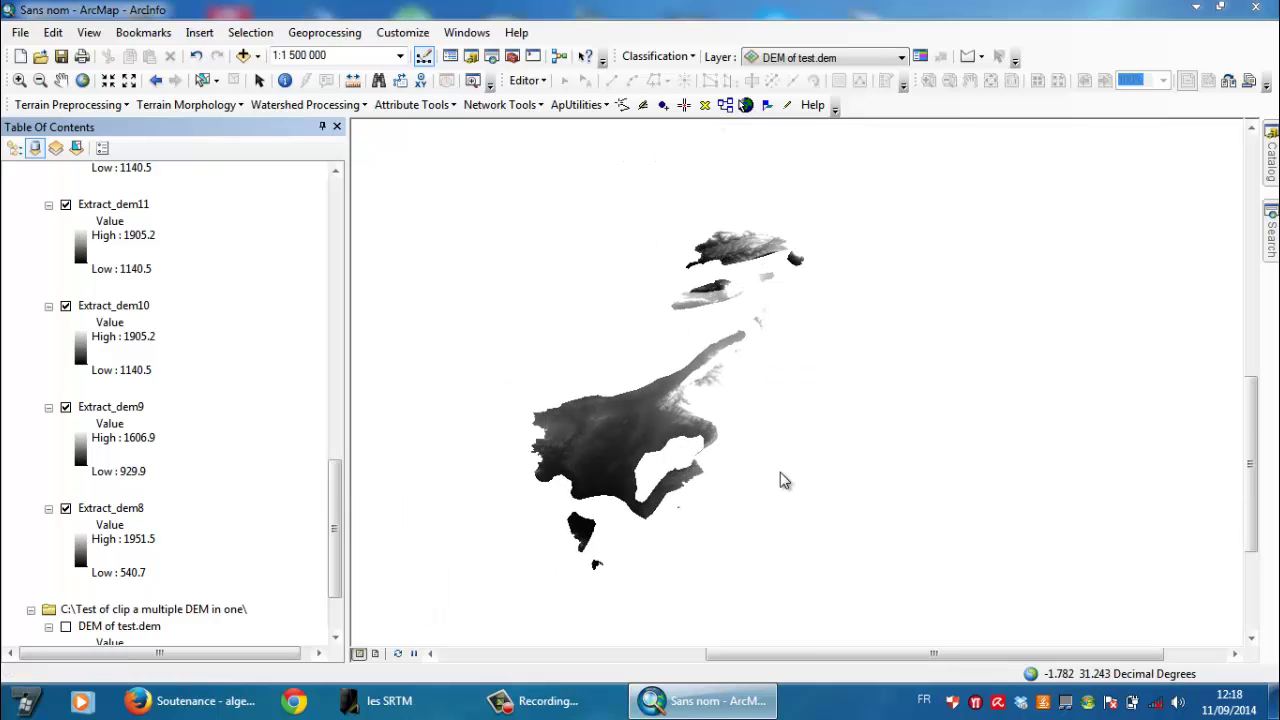
{"action": "scroll", "coordinate": [749, 274], "scroll_direction": "down", "scroll_amount": 3}
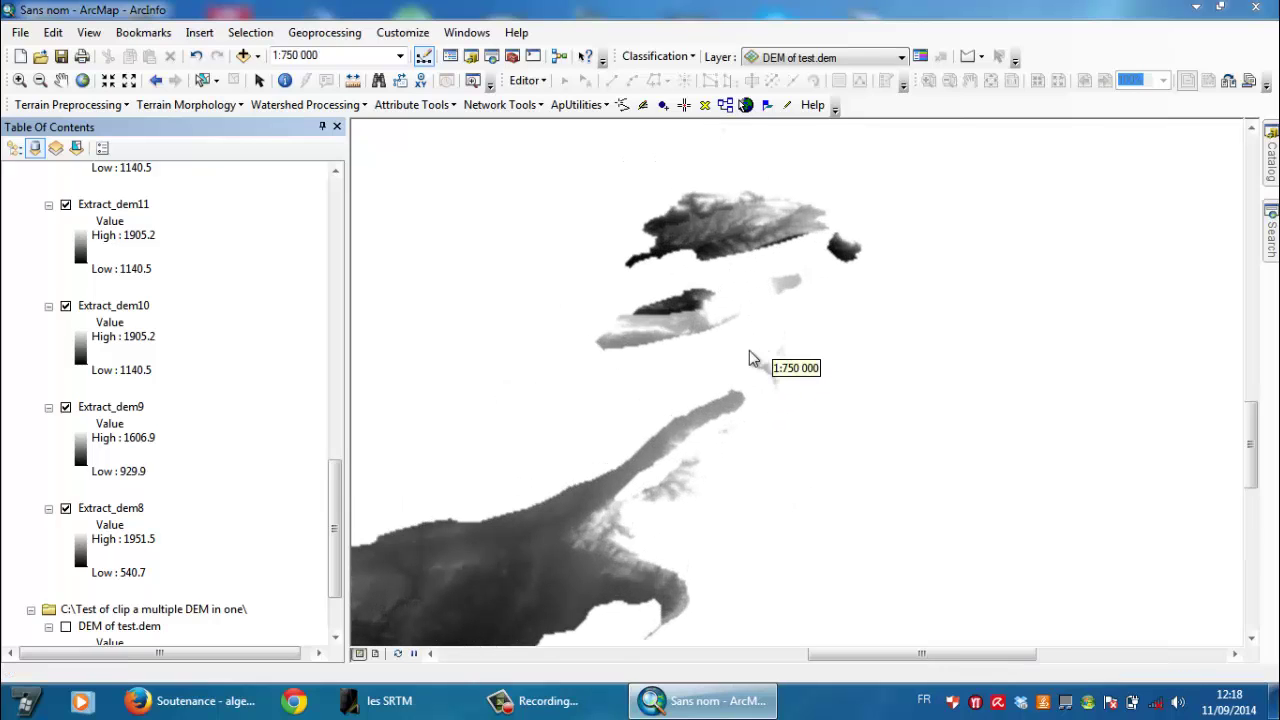
{"action": "scroll", "coordinate": [752, 364], "scroll_direction": "up", "scroll_amount": 2}
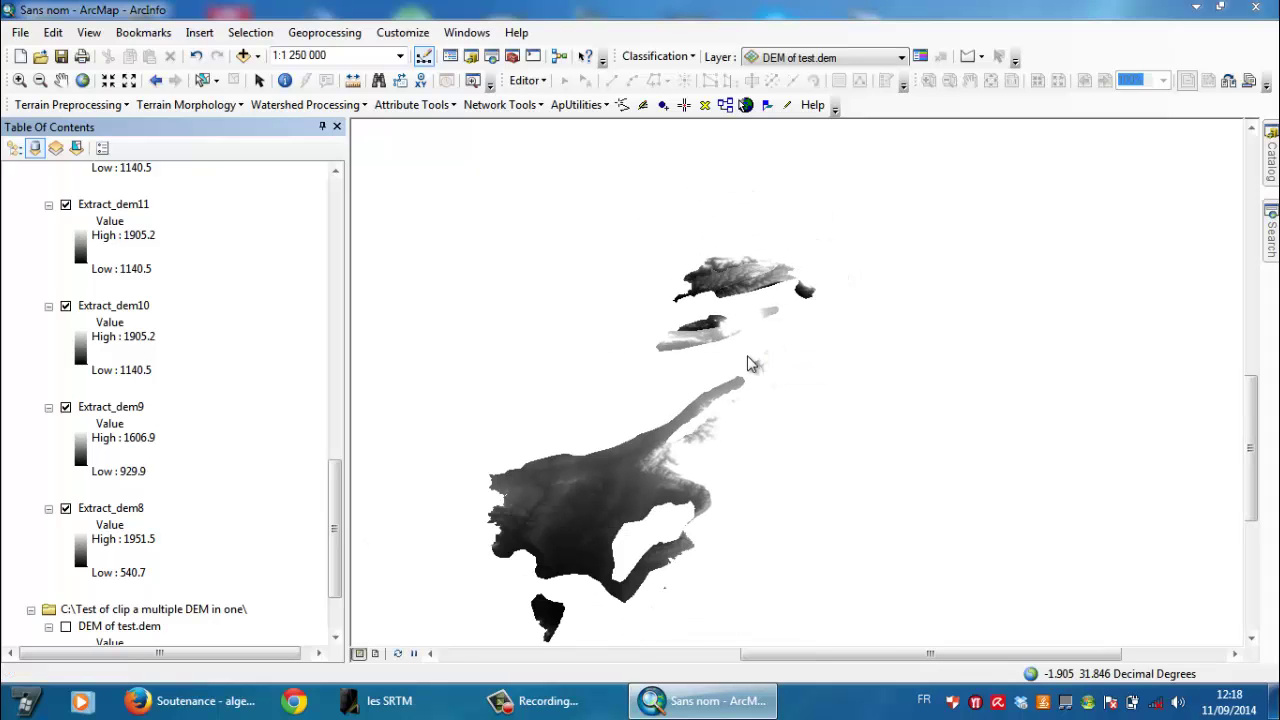
{"action": "scroll", "coordinate": [752, 364], "scroll_direction": "down", "scroll_amount": 3}
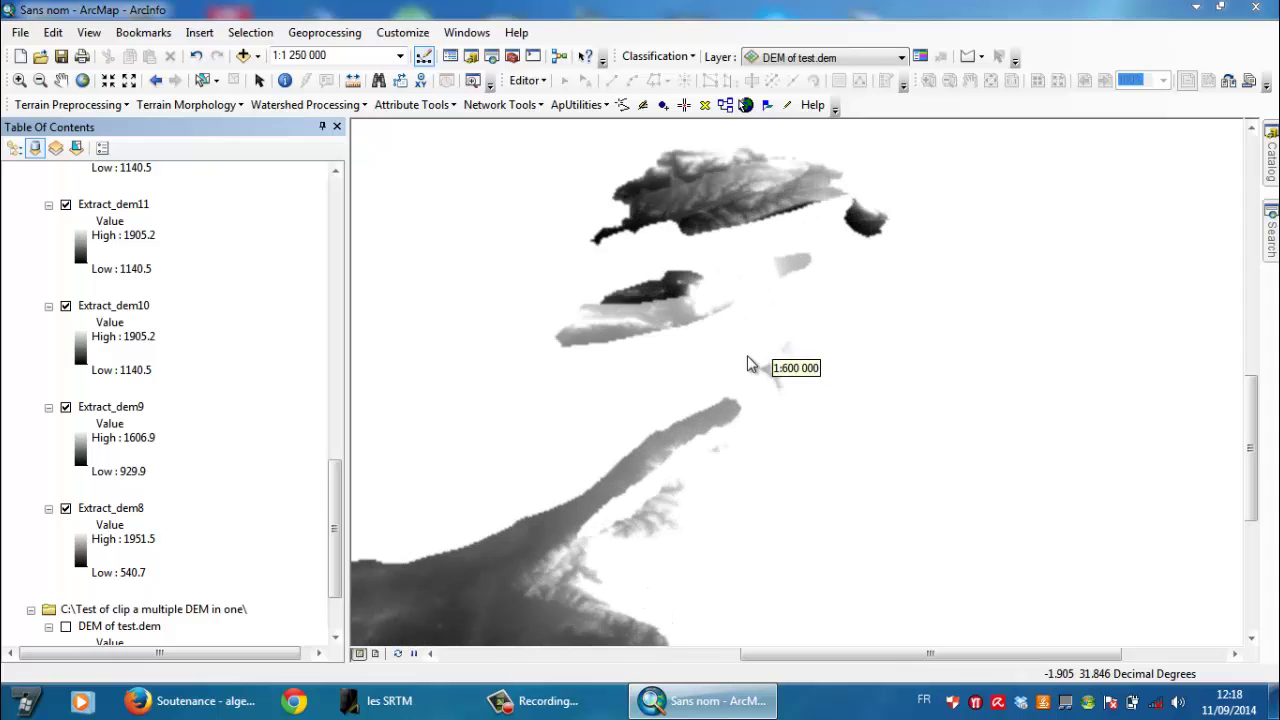
{"action": "scroll", "coordinate": [752, 360], "scroll_direction": "up", "scroll_amount": 1}
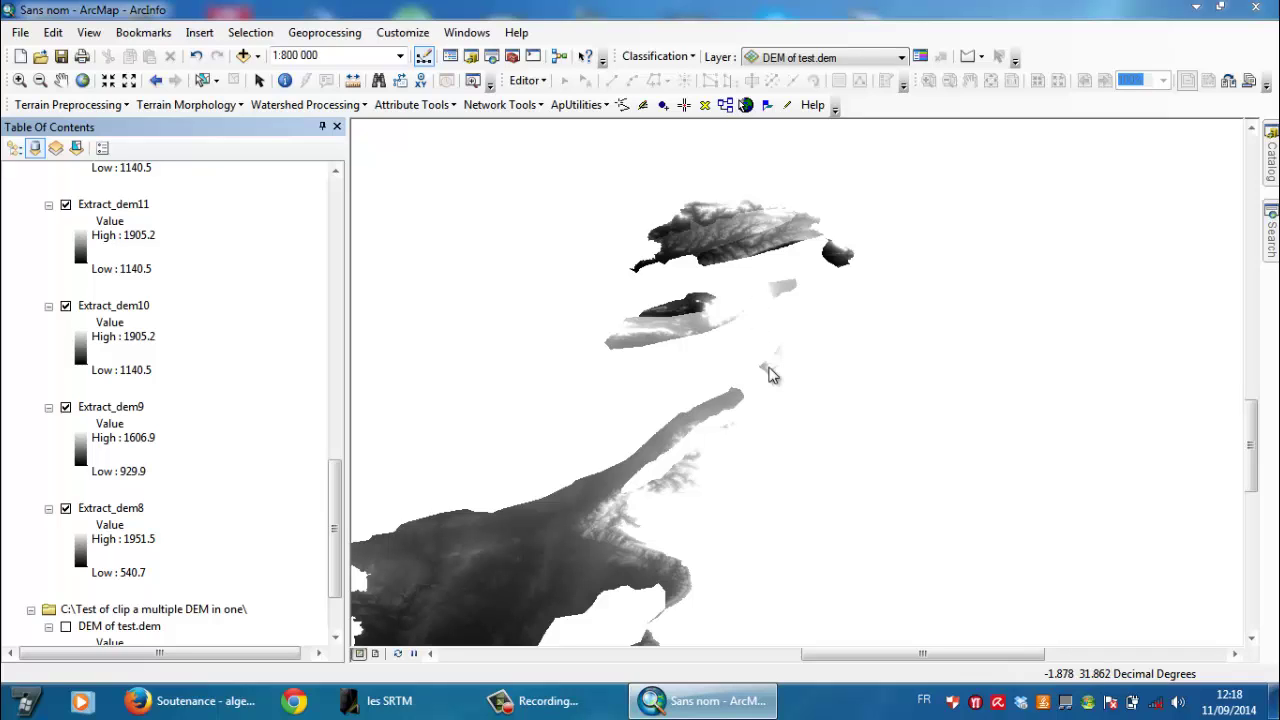
{"action": "mouse_move", "coordinate": [566, 705]}
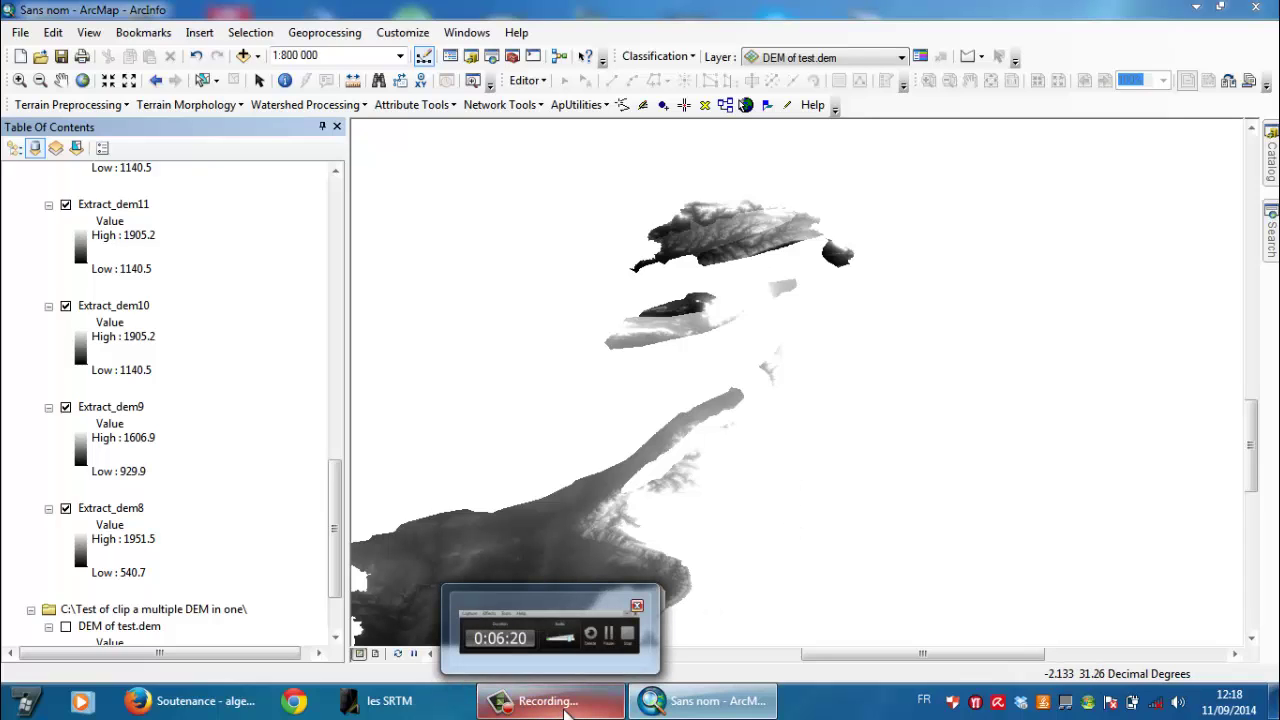